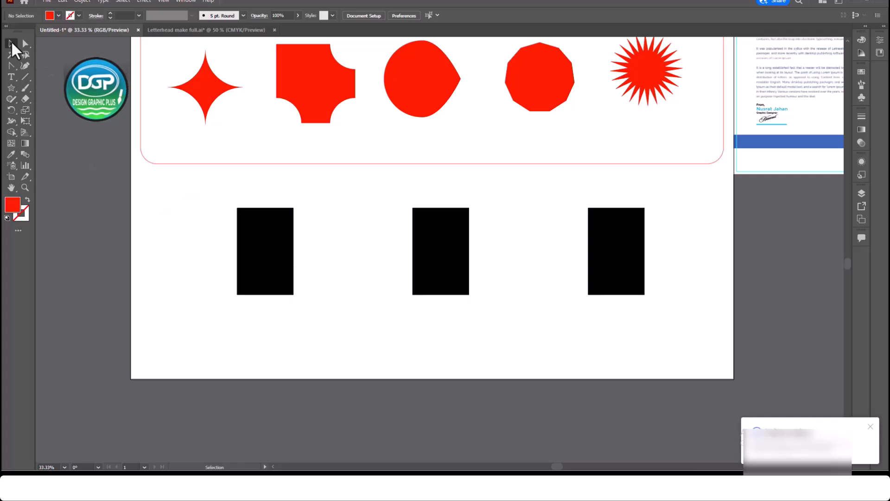
Step: Scale the left black rectangle about its centre to a wide block of about 266 by 226 px
left_click(266, 259)
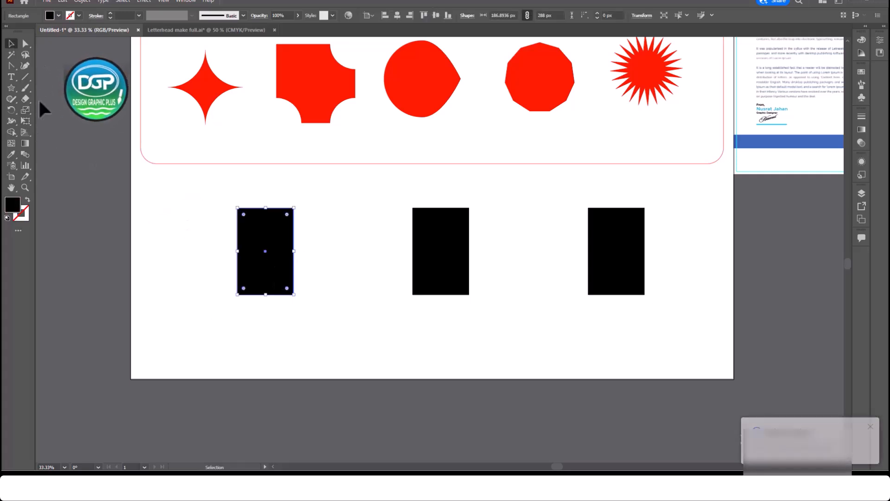
left_click(26, 111)
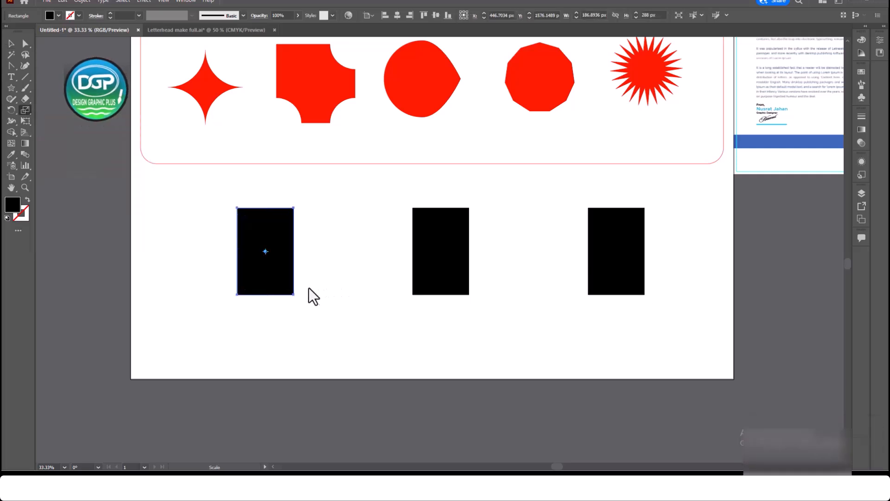
left_click_drag(300, 308, 316, 299)
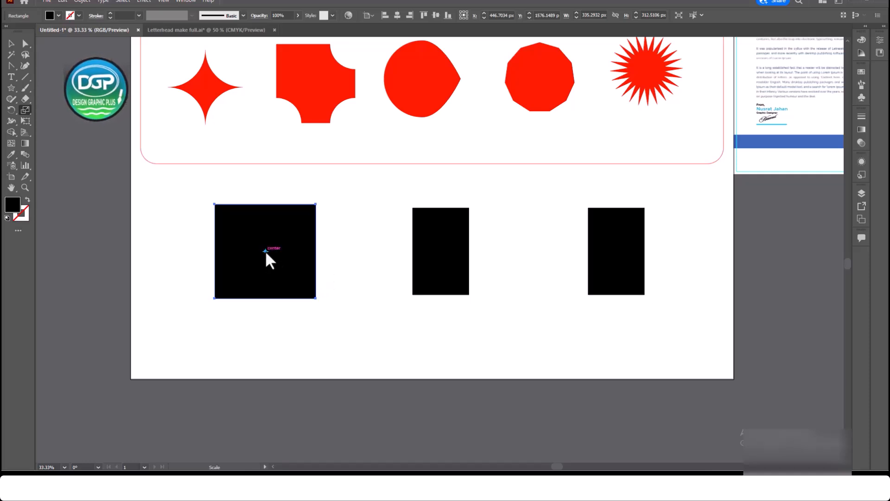
left_click_drag(315, 299, 349, 326)
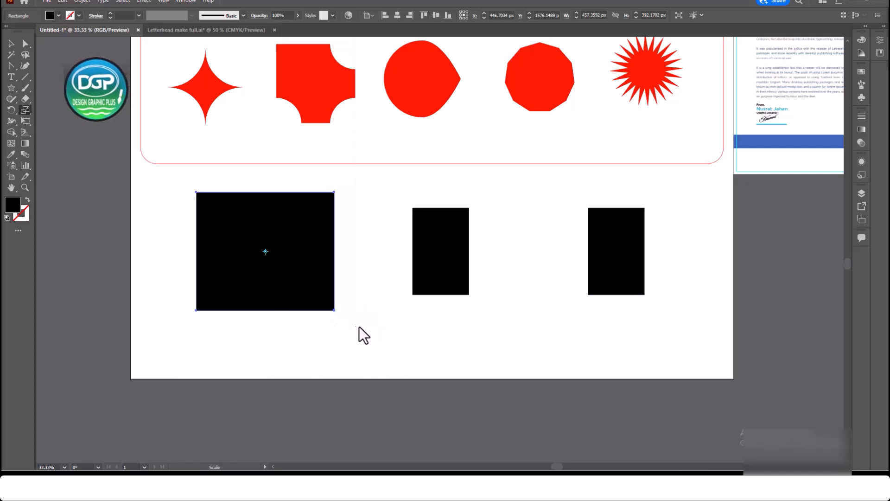
left_click_drag(498, 327, 349, 306)
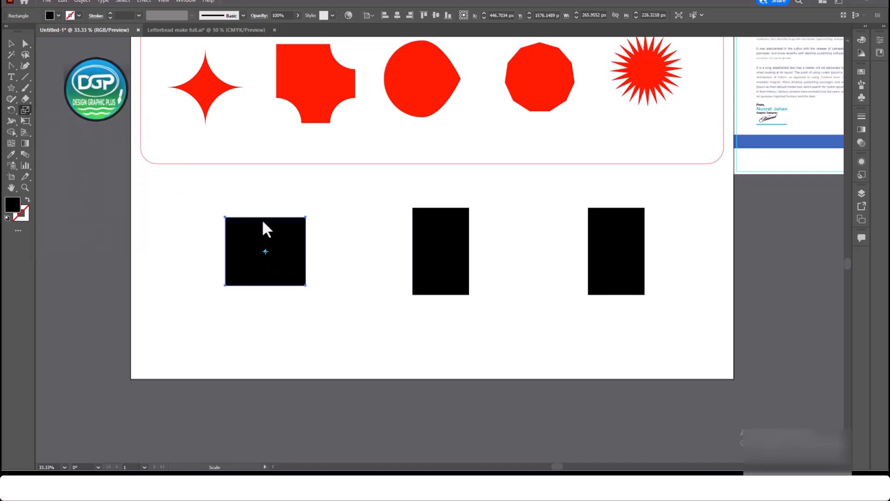
Step: Set the scaling reference point to the block's upper-left corner and enlarge it to about 305 by 262 px
left_click(225, 218)
mouse_move(306, 286)
left_mouse_down()
mouse_move(375, 330)
mouse_move(310, 290)
left_mouse_up()
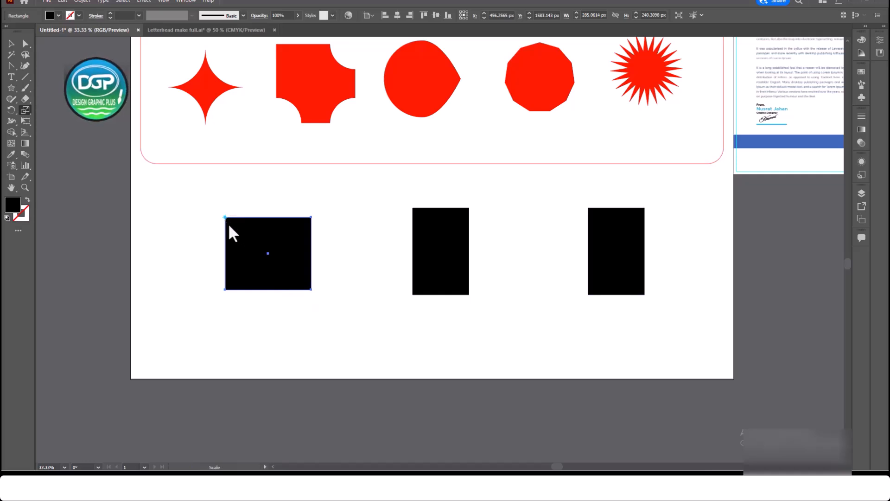
mouse_move(310, 290)
left_mouse_down()
mouse_move(376, 329)
mouse_move(258, 274)
mouse_move(341, 323)
mouse_move(291, 277)
mouse_move(337, 317)
mouse_move(361, 302)
mouse_move(364, 245)
mouse_move(325, 303)
mouse_move(348, 304)
mouse_move(298, 258)
mouse_move(217, 221)
mouse_move(325, 292)
left_mouse_up()
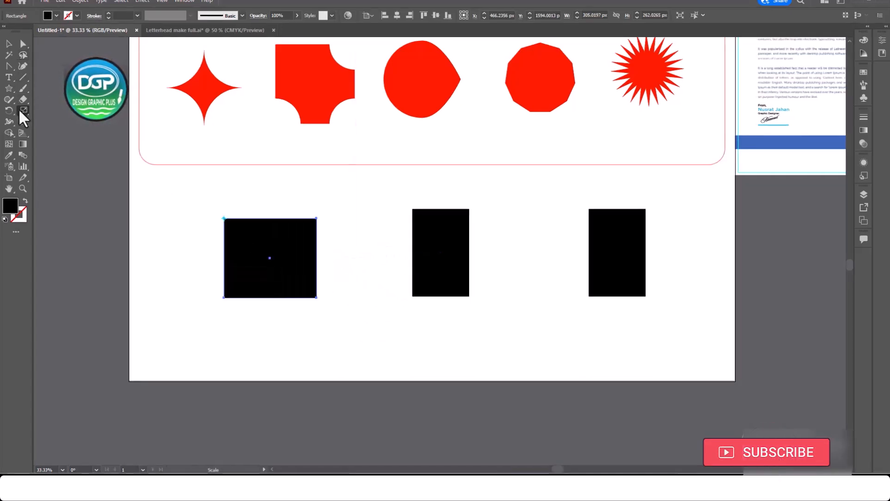
Step: Shear the middle black rectangle from its upper-left corner into a parallelogram about 308 px wide and 302 px tall, with its base shifted left
left_click_drag(22, 111, 68, 120)
key("v")
left_click(457, 275)
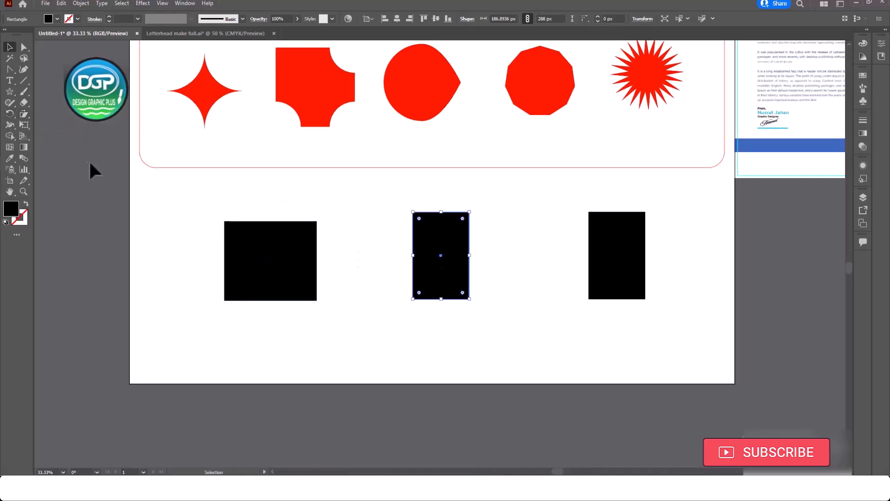
left_click(24, 114)
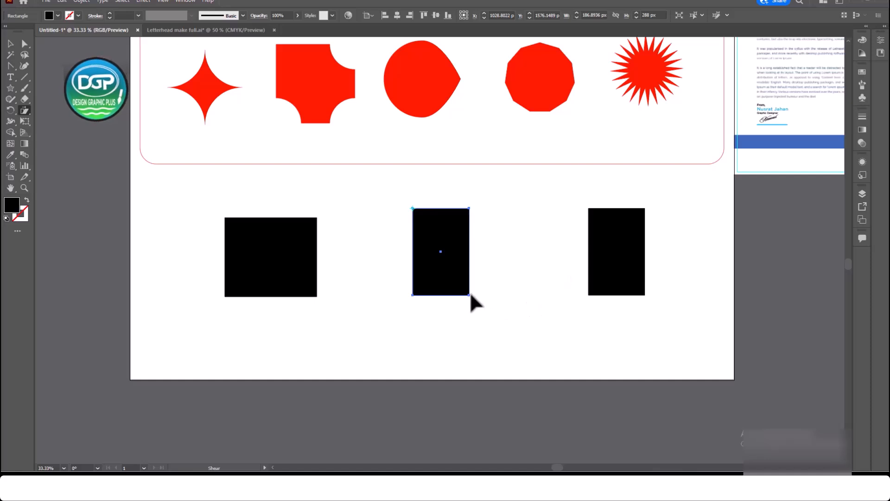
left_click_drag(469, 295, 425, 297)
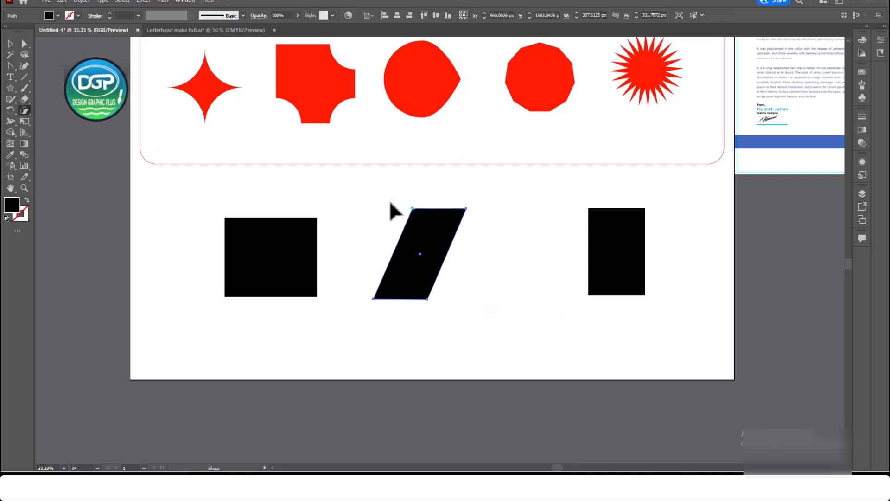
left_click(12, 45)
left_click(489, 299)
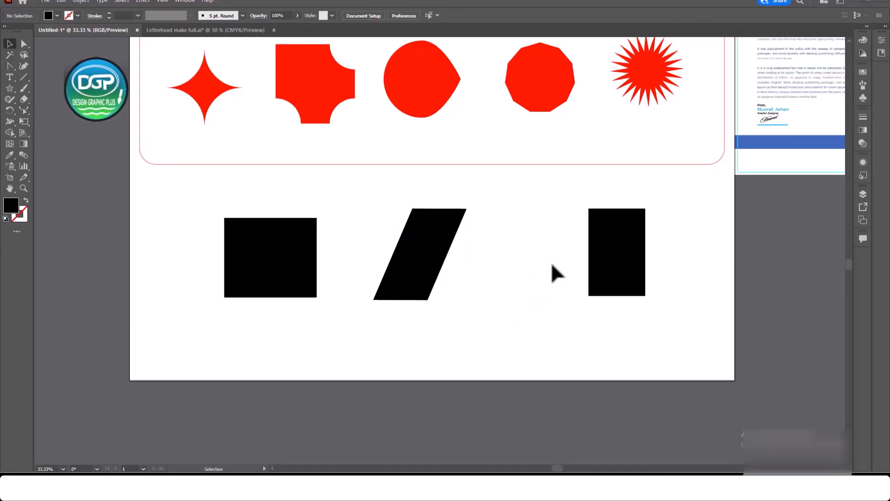
Step: Select the right black rectangle and activate the Reshape tool
left_click(616, 250)
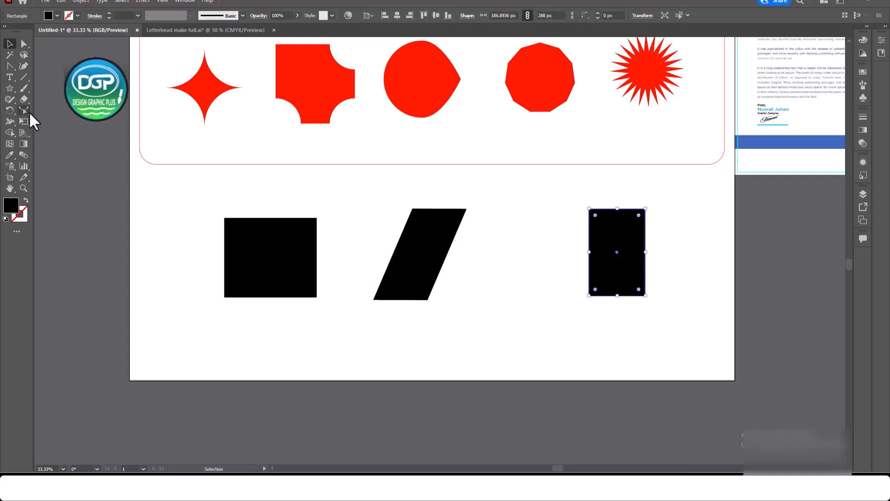
left_click_drag(25, 110, 63, 133)
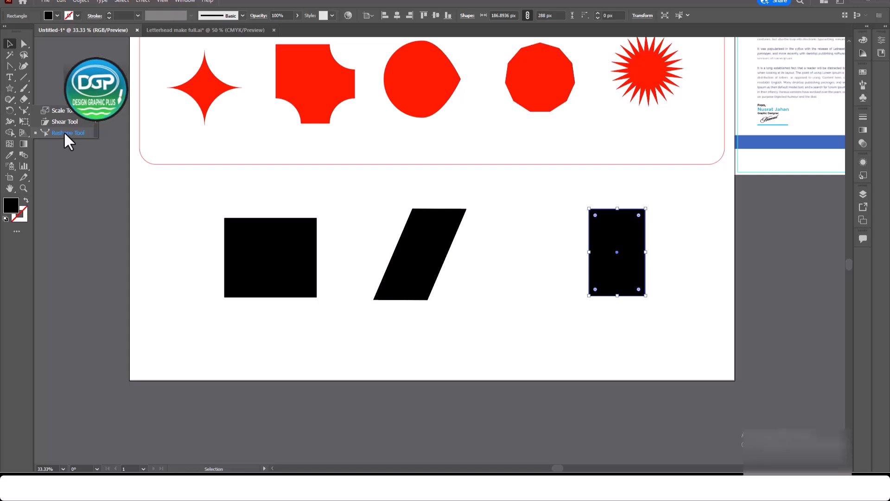
left_click(63, 132)
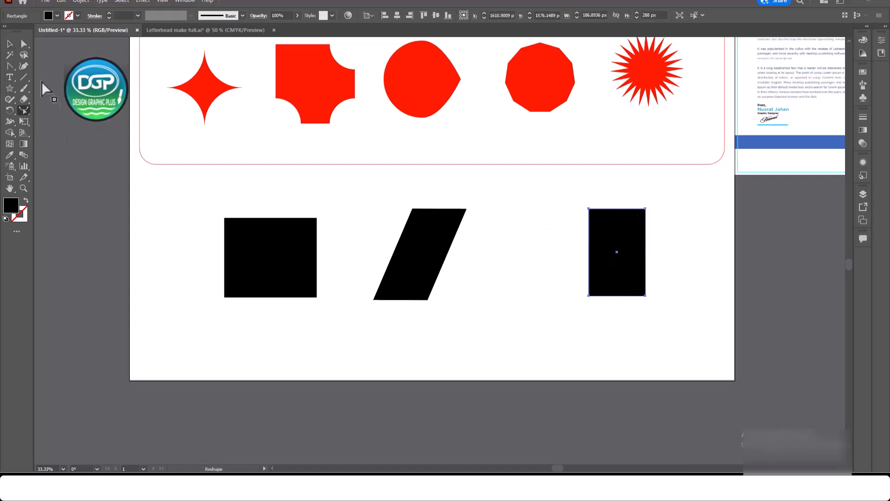
left_click_drag(644, 295, 564, 326)
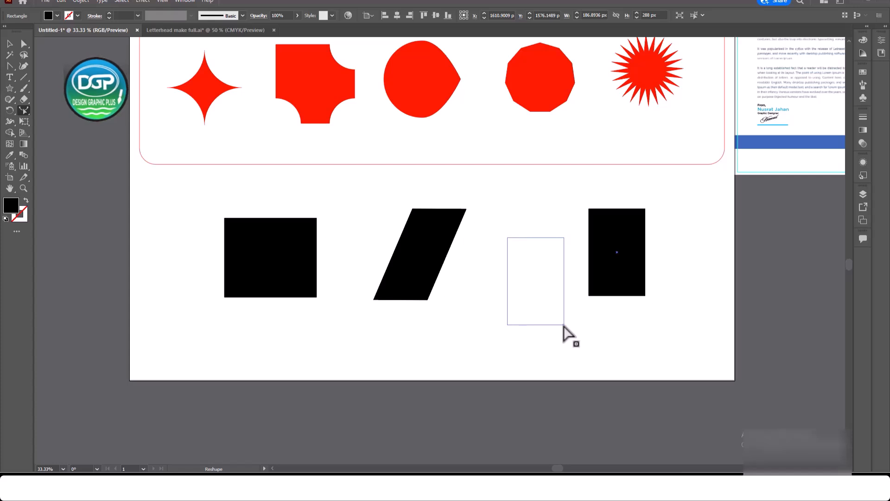
left_click_drag(563, 325, 563, 326)
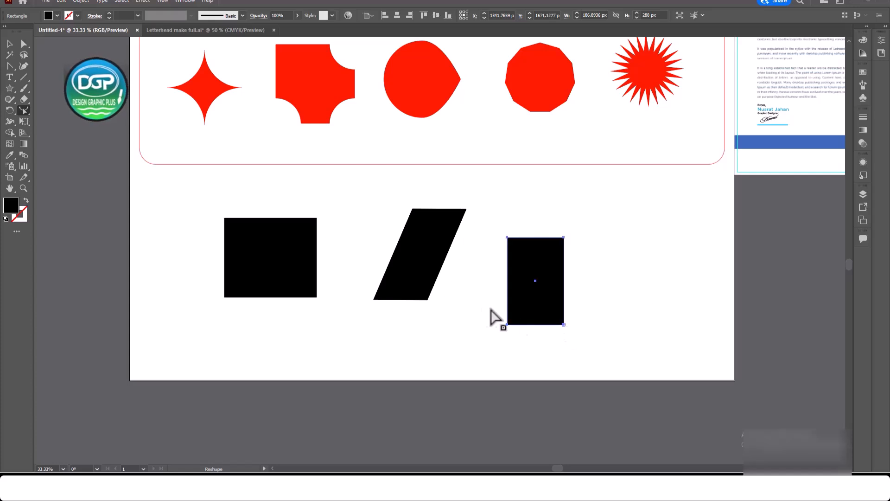
key("ctrl+z")
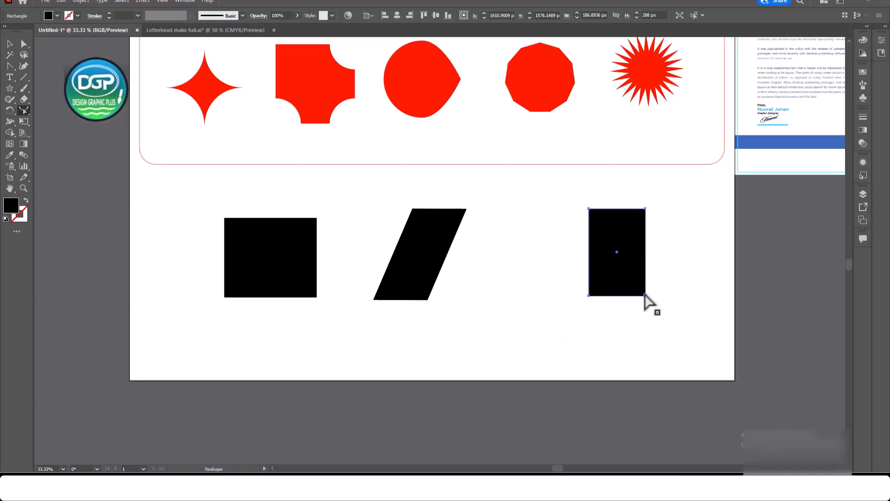
Step: Move the right rectangle onto the parallelogram's right part, align their top edges and stretch it to the same height, about 302 px
left_click_drag(646, 302, 575, 334)
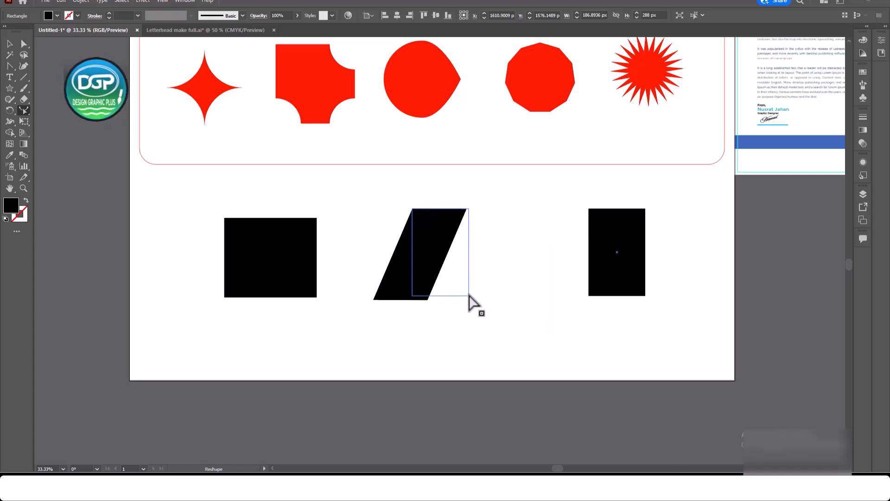
left_click_drag(468, 295, 469, 295)
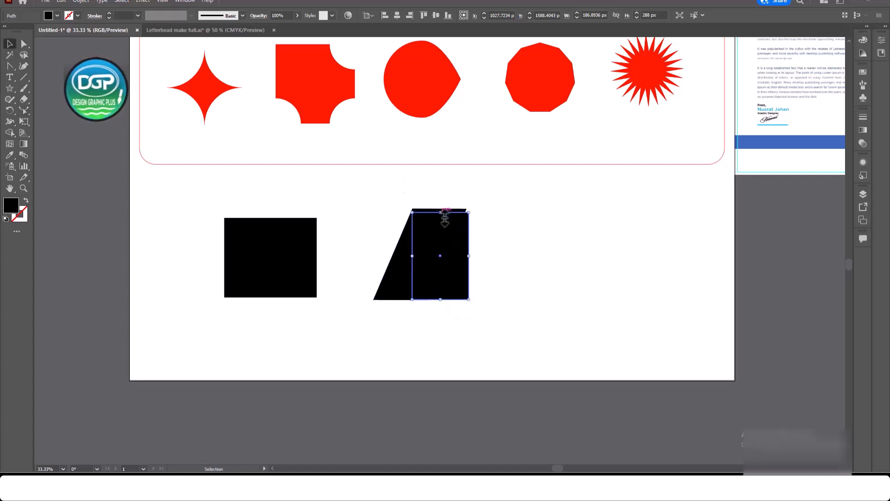
key("ctrl+z")
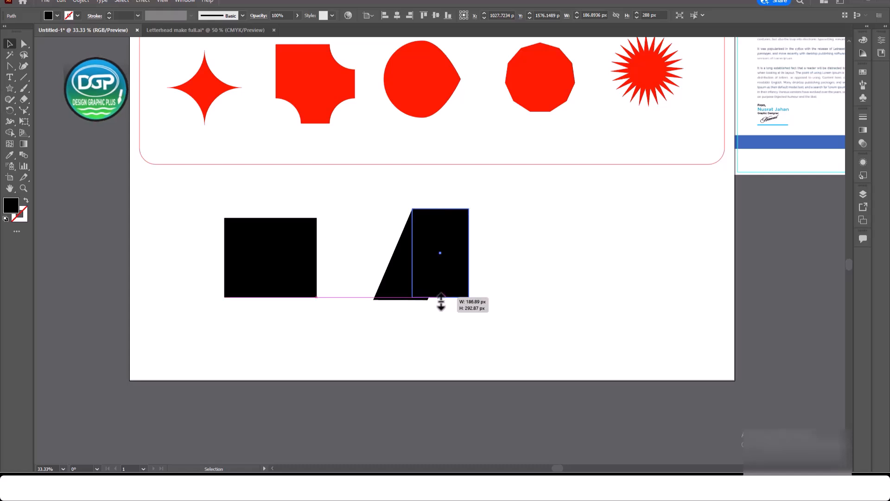
left_click(523, 294)
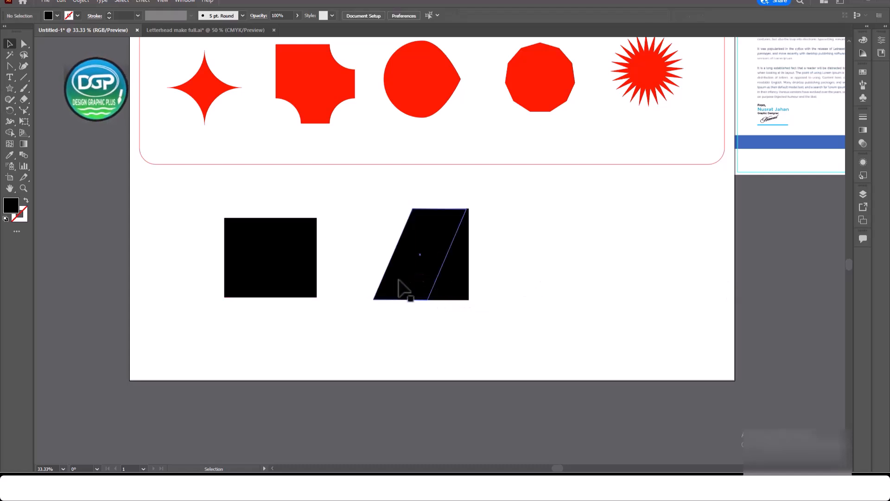
Step: Fill the rectangle overlapping the parallelogram with the red sampled from the notched shape above
left_click(453, 270)
left_click(537, 280)
left_click(456, 269)
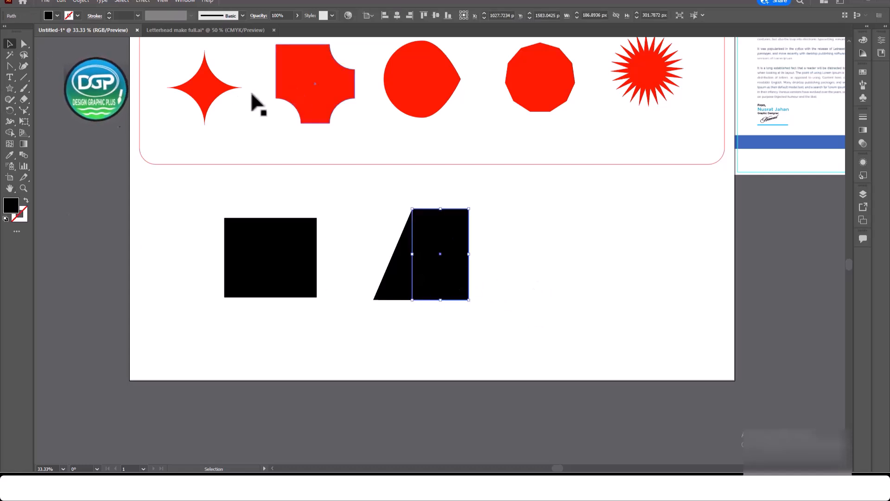
left_click(330, 85)
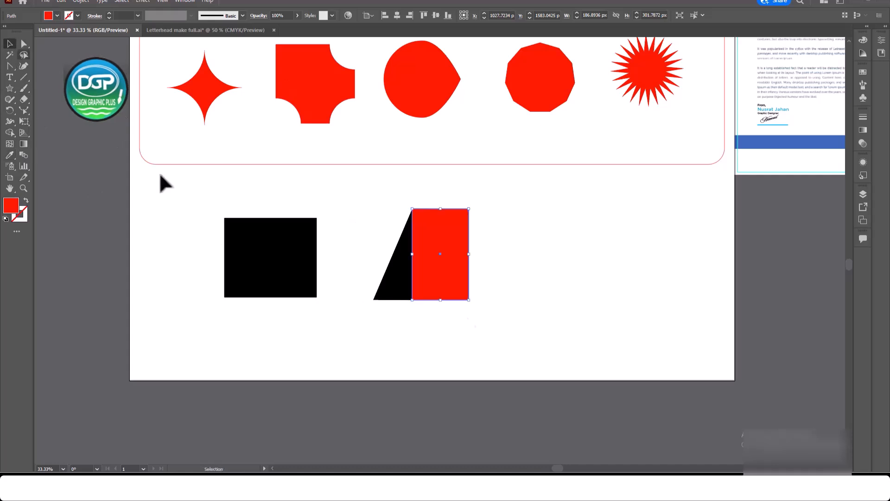
left_click(499, 319)
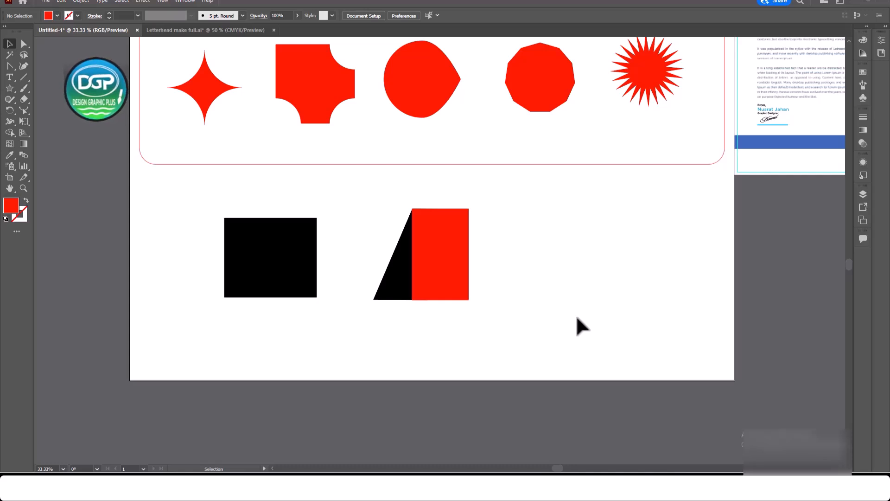
scroll(641, 287, "up", 3)
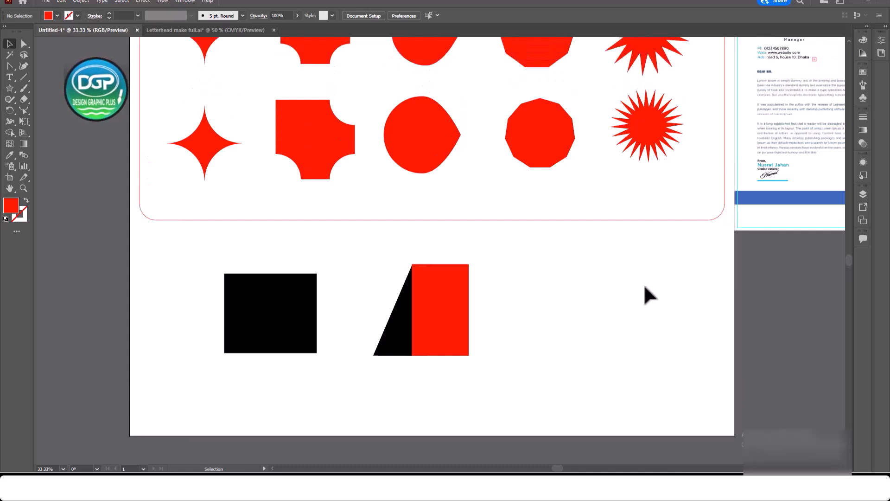
scroll(621, 301, "up", 5)
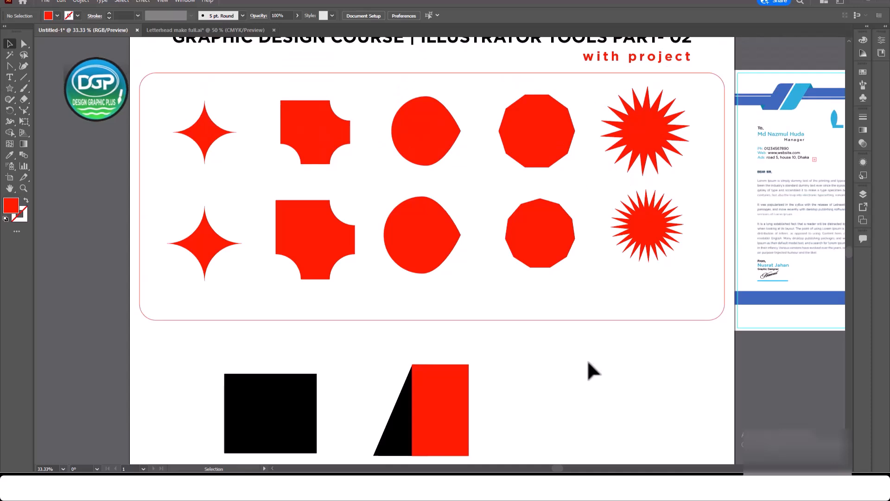
scroll(580, 356, "up", 7)
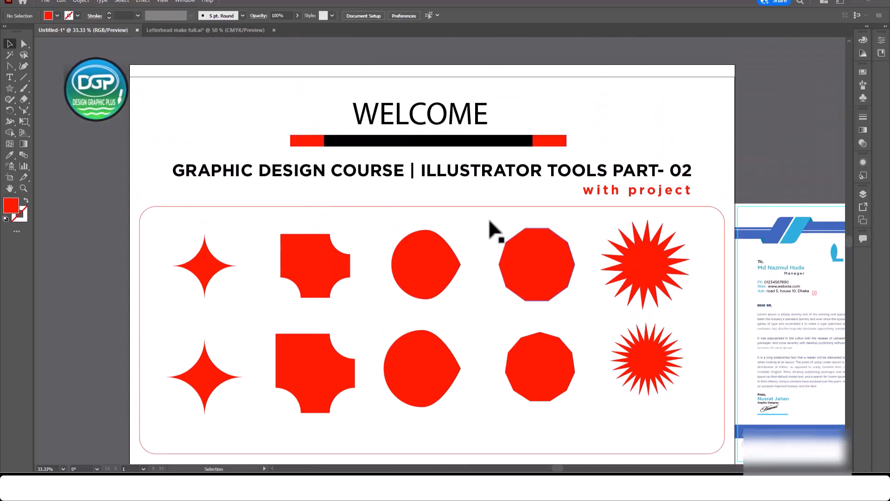
scroll(619, 124, "down", 1)
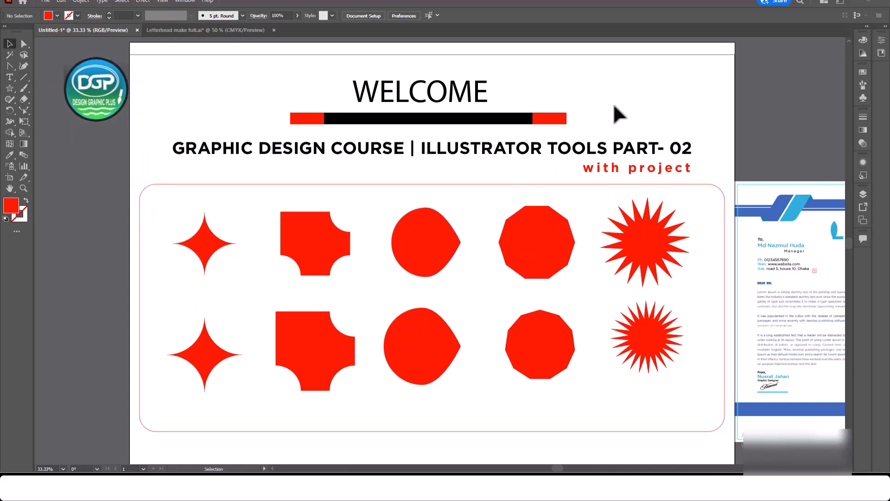
Step: Switch to the Letterhead make full.ai document and add an A4 artboard to the right of the finished letterhead
left_click(225, 30)
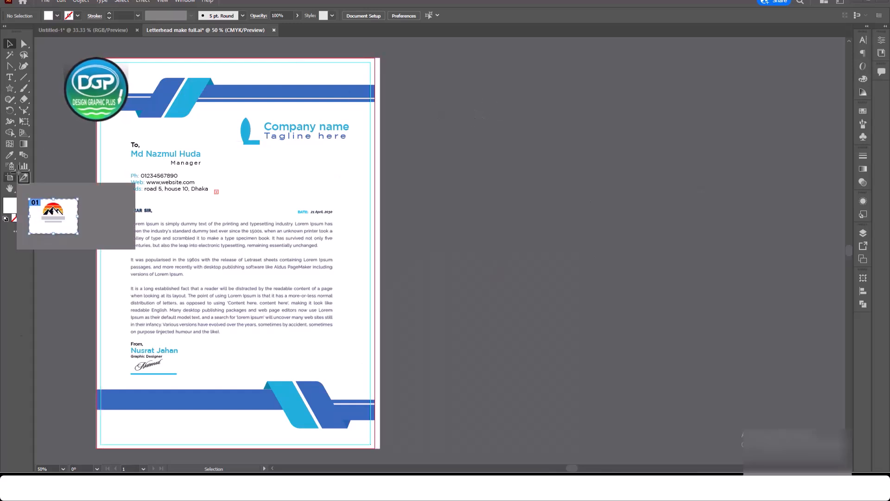
left_click(10, 177)
left_click_drag(402, 58, 713, 448)
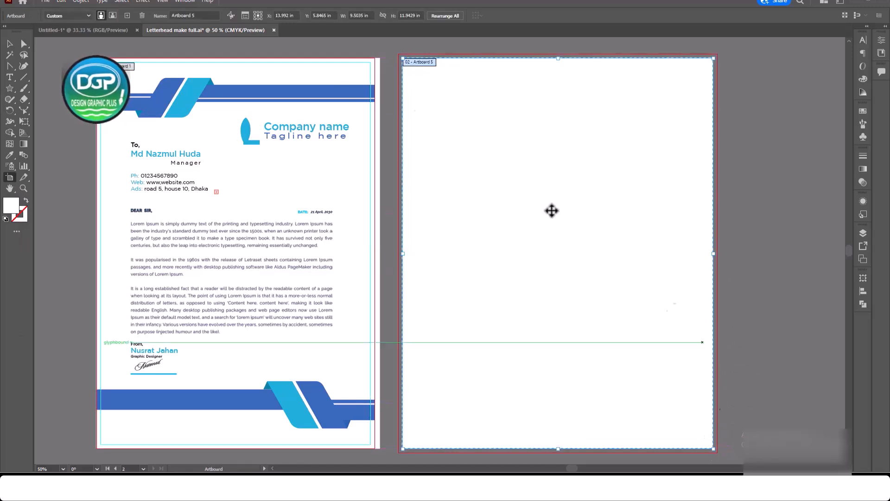
left_click(87, 14)
left_click(57, 89)
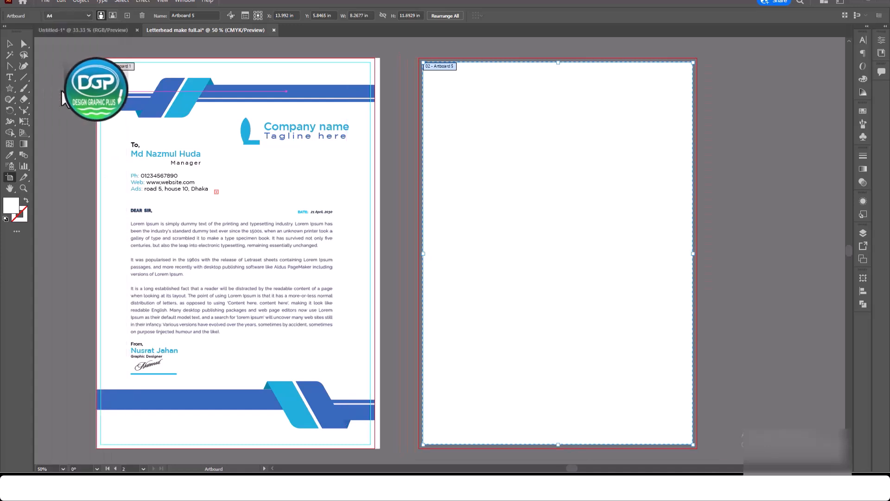
left_click(9, 44)
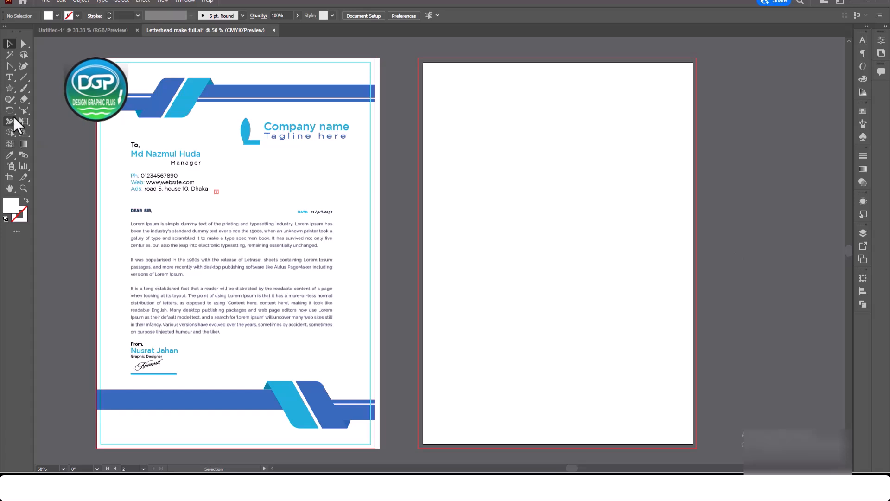
Step: Draw a white rectangle of about 8.52 by 12.02 in covering the new artboard including its bleed, and select it
right_click(13, 88)
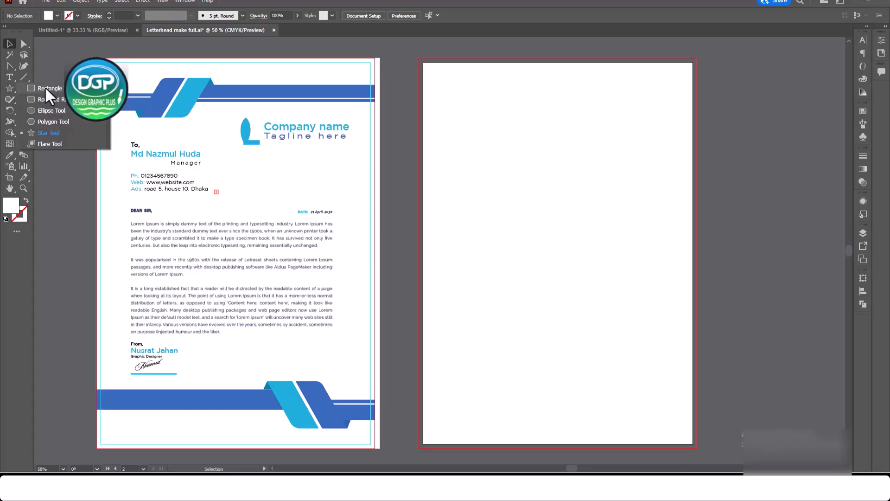
left_click(45, 86)
left_click_drag(419, 58, 698, 450)
left_click(10, 44)
left_click(754, 191)
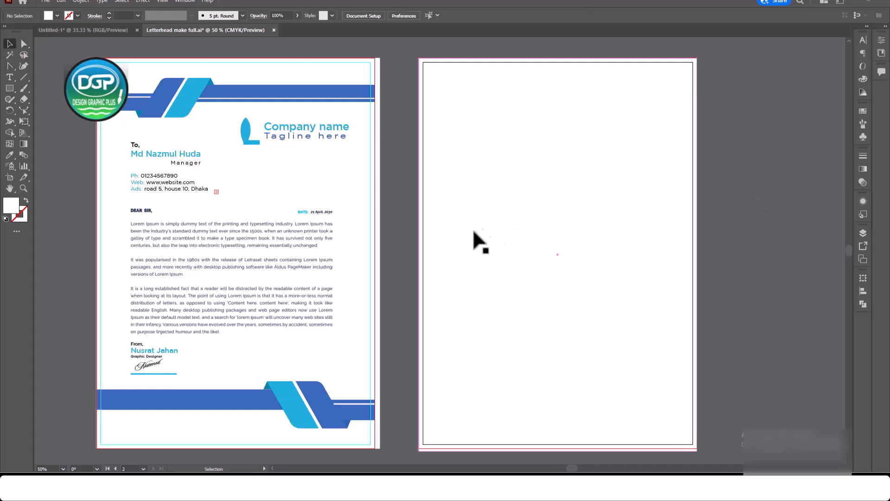
left_click_drag(419, 255, 419, 258)
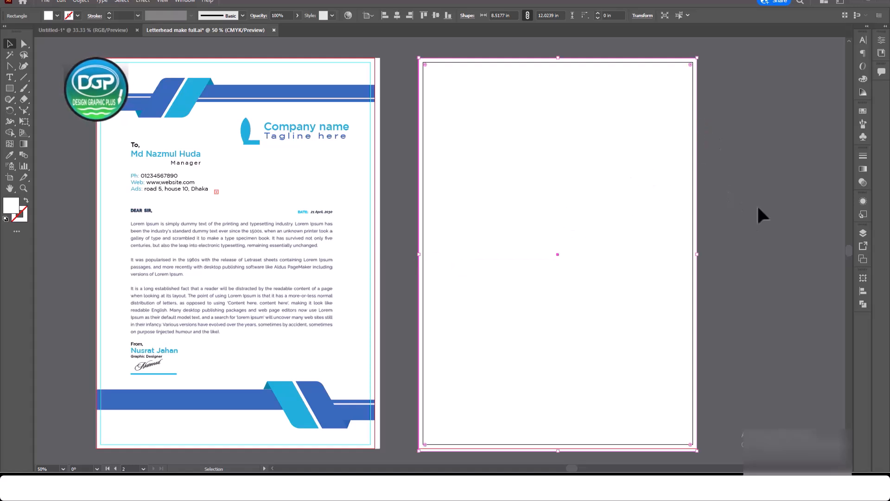
Step: Select the white background rectangle on the new artboard and lock it in place
left_click(747, 218)
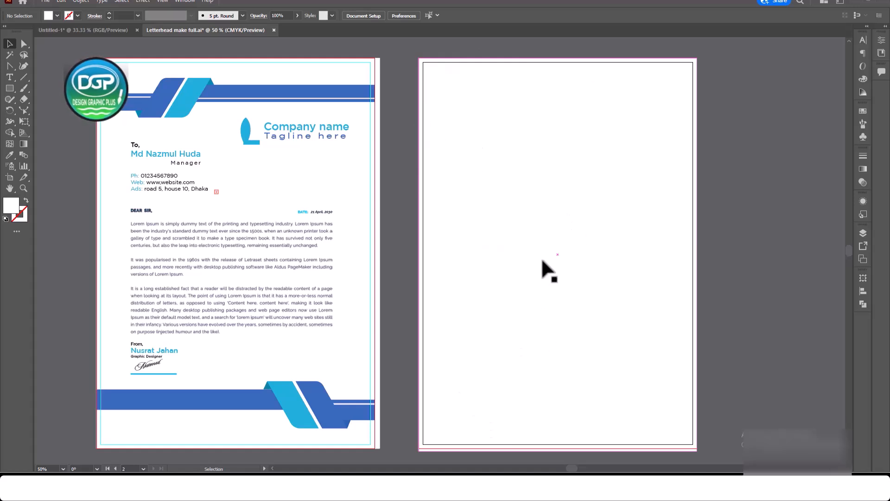
left_click(599, 254)
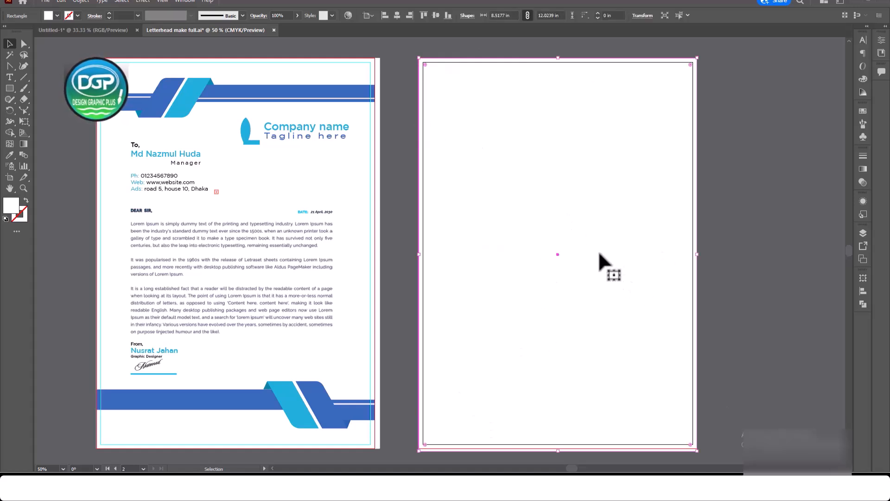
key("ctrl+shift+a")
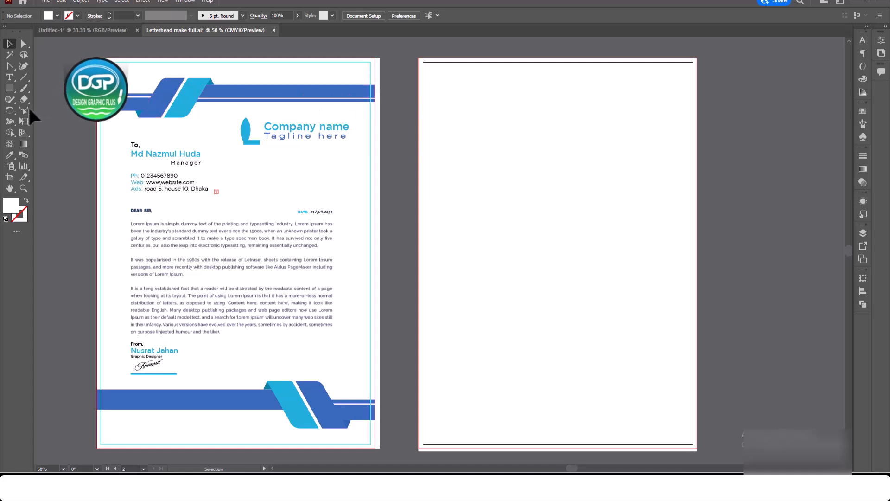
Step: Draw a bar about 9.07 by 0.46 in across the new artboard's upper part, filled with the dark blue sampled from the finished letterhead's header
left_click_drag(13, 89, 52, 87)
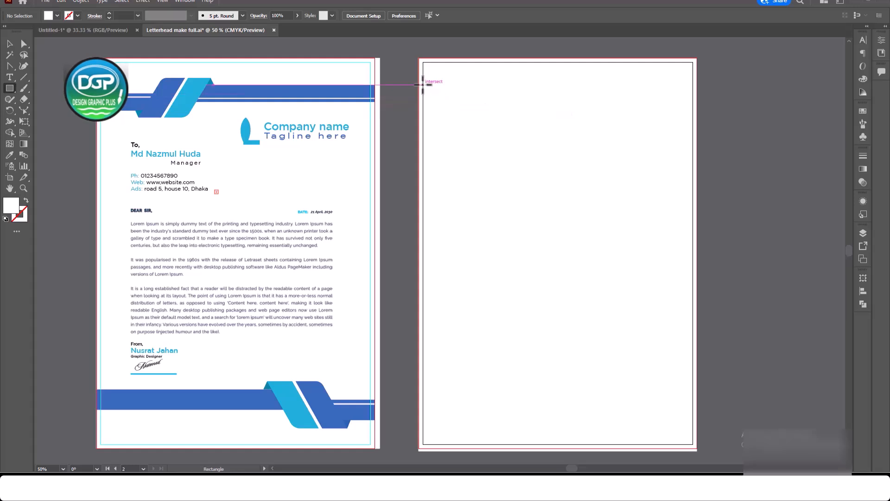
left_click_drag(423, 82, 719, 95)
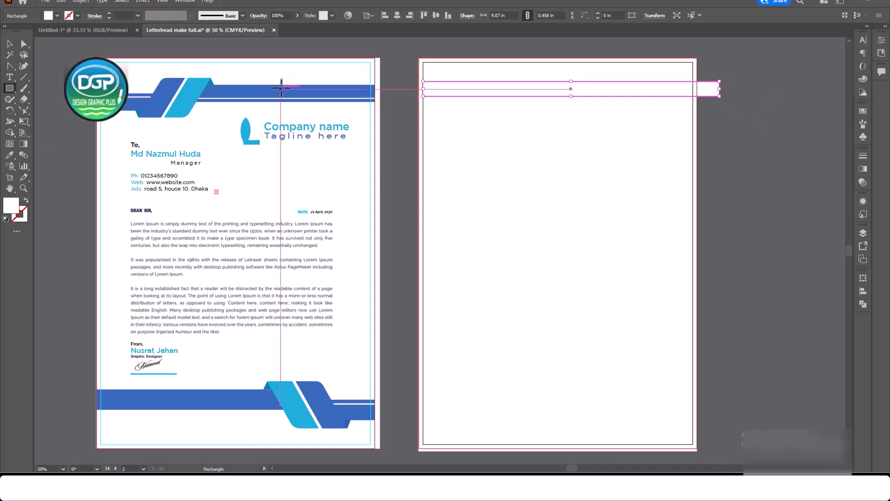
left_click(9, 155)
left_click(303, 90)
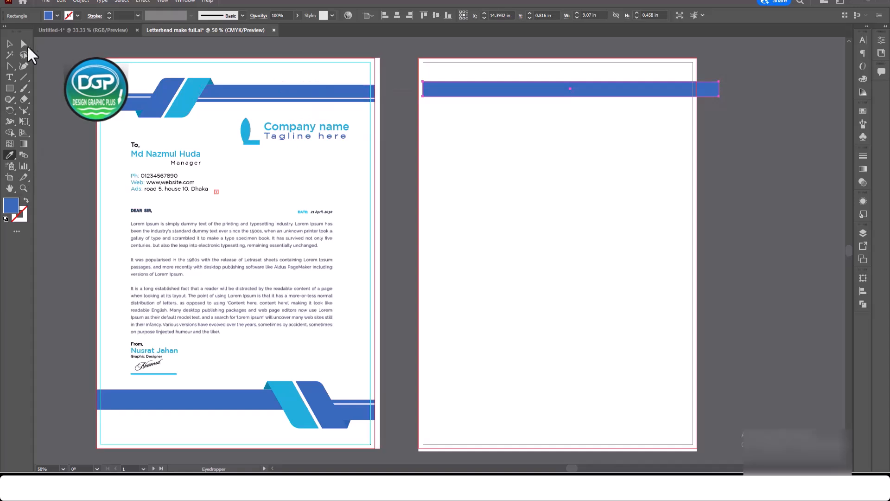
Step: Extend the blue bar's left end past the artboard's bleed, making it about 9.66 in wide
left_click(10, 43)
left_click(741, 161)
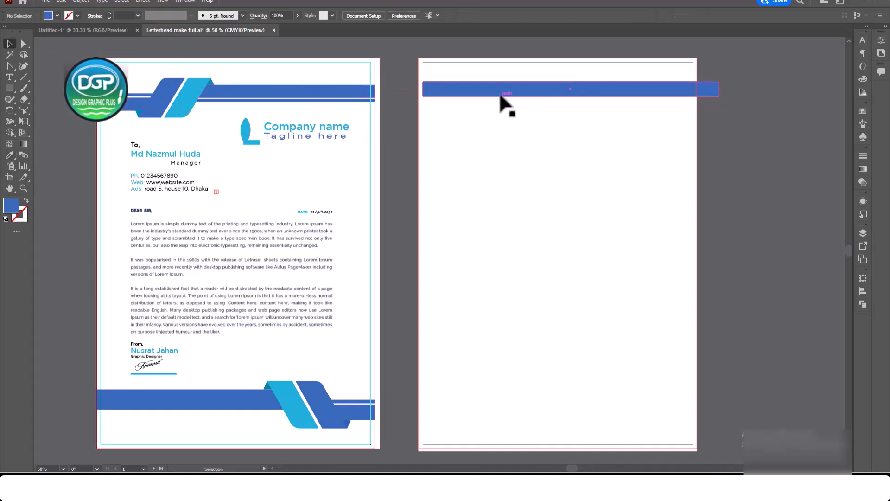
left_click(501, 92)
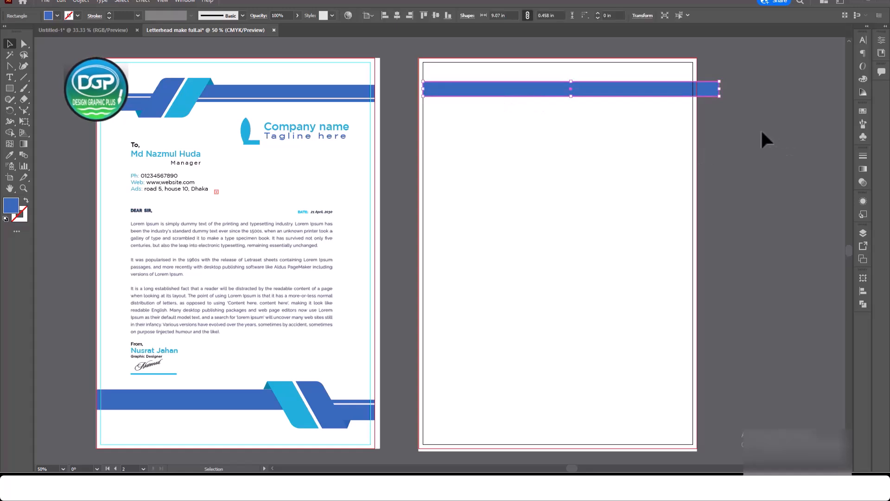
left_click_drag(420, 90, 411, 90)
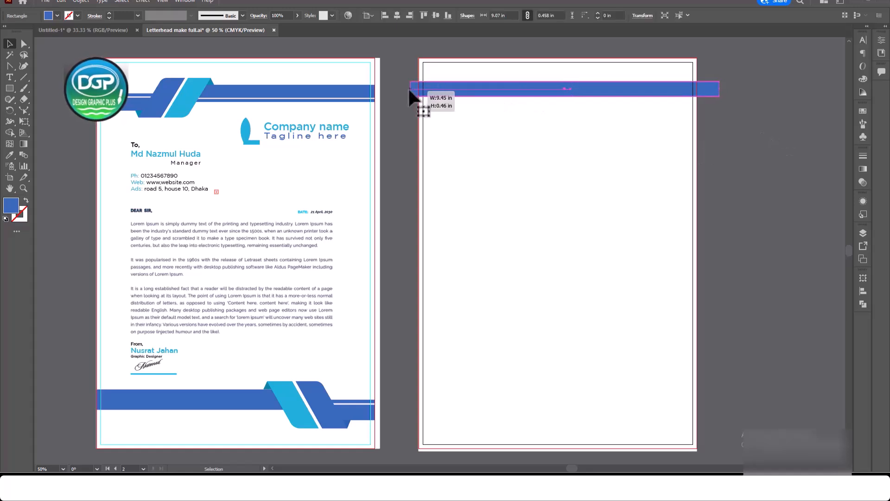
left_click(741, 144)
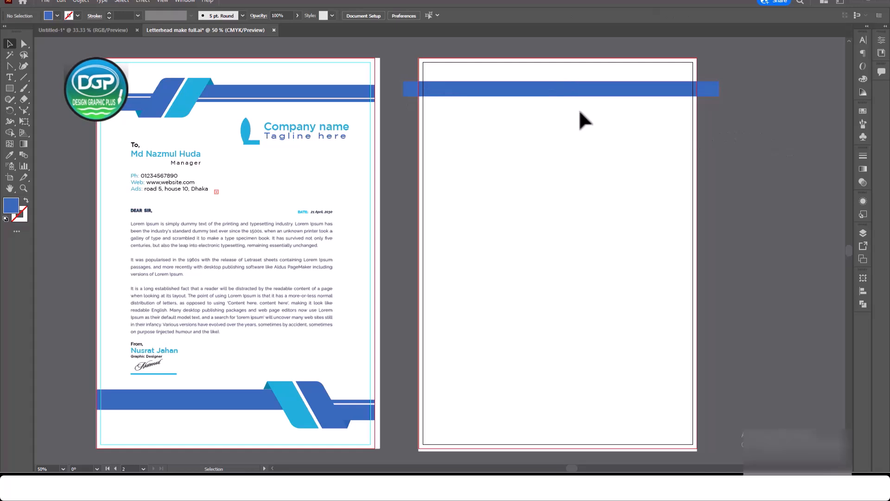
Step: Duplicate the blue bar just below, reduce the copy's height to about 0.12 in and nudge it up to leave a thin gap
left_click_drag(571, 91, 566, 111)
left_click(774, 144)
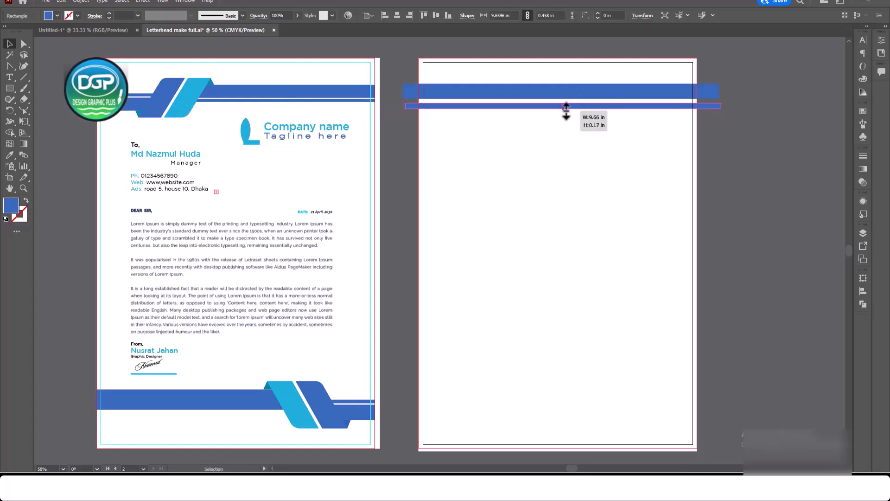
key("Up")
key("Up")
key("Up")
key("Up")
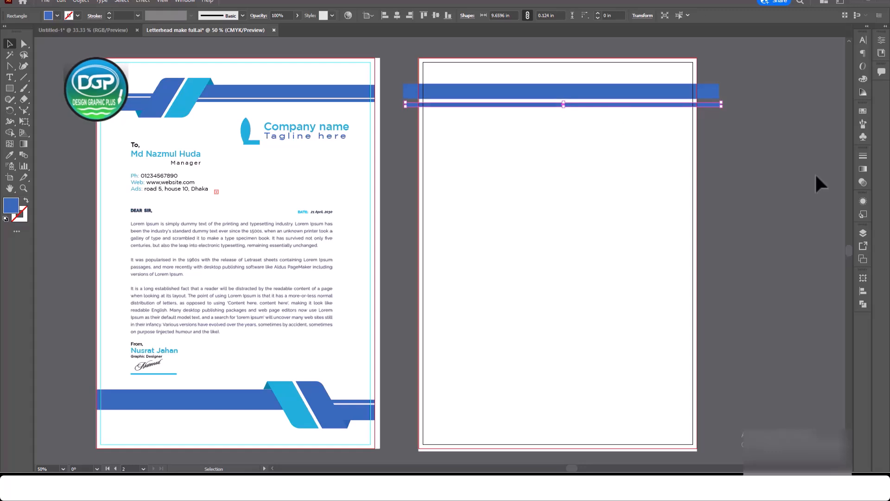
key("Up")
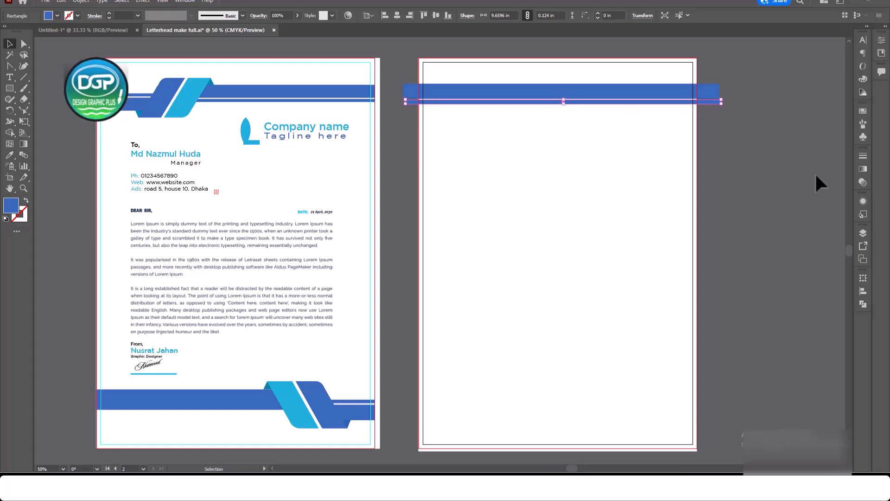
Step: Select both blue bars and shorten them from their left ends to about 6.15 in wide
scroll(602, 134, "up", 2)
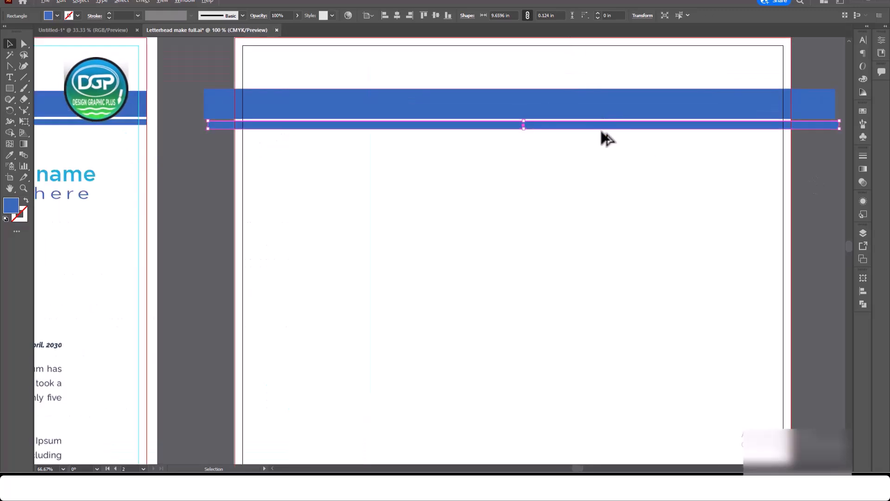
scroll(600, 139, "down", 2)
scroll(752, 186, "up", 2)
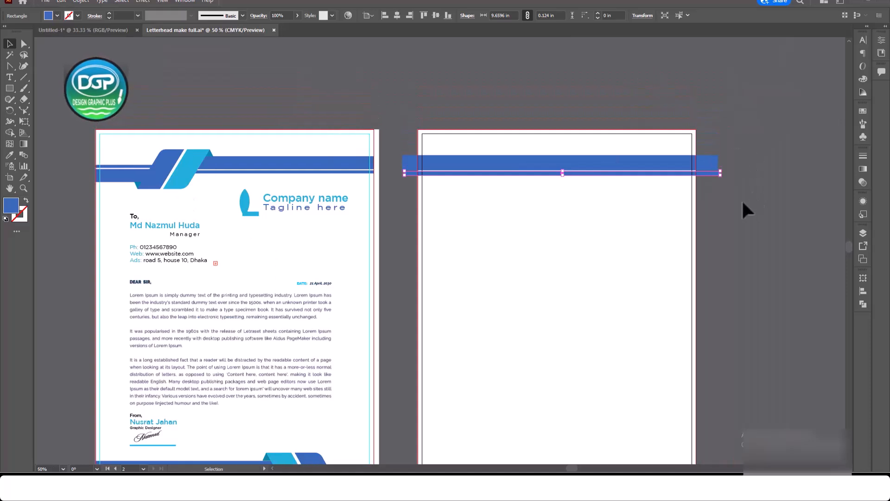
left_click(737, 204)
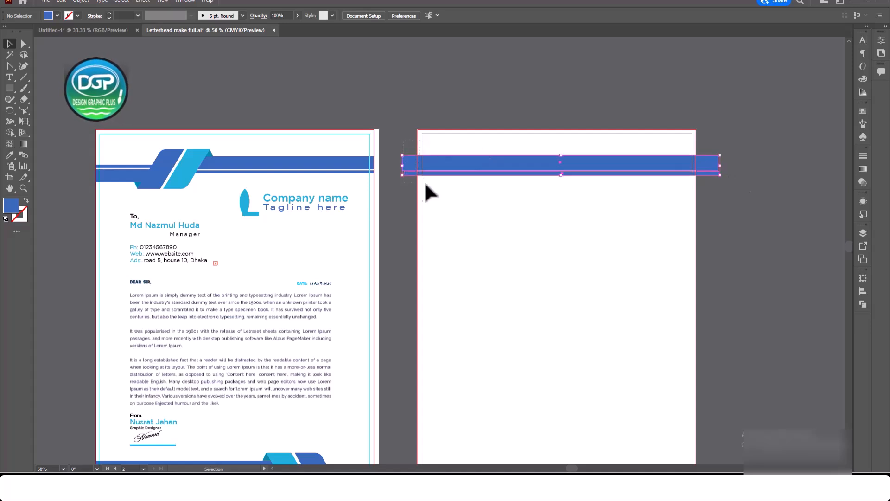
left_click(404, 169)
left_click_drag(405, 170, 519, 172)
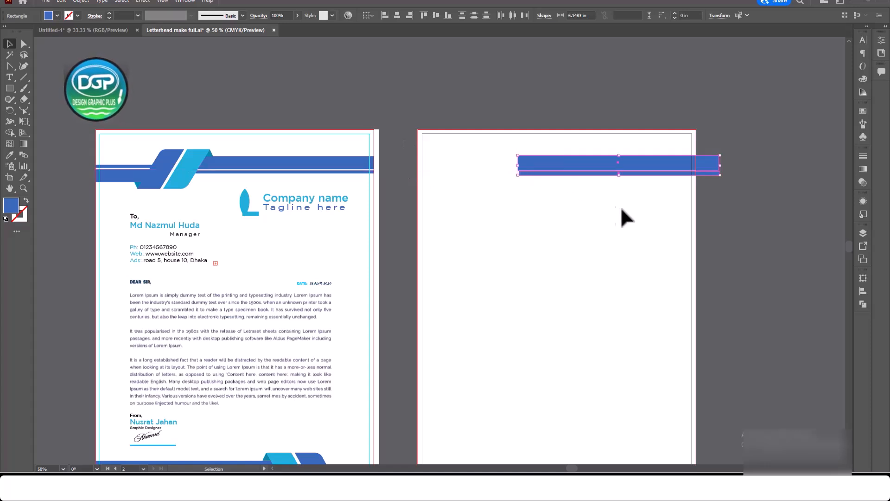
Step: Show the rulers and add a vertical guide about 1 in from the new artboard's left edge and a horizontal guide just below the bars
scroll(750, 210, "down", 1)
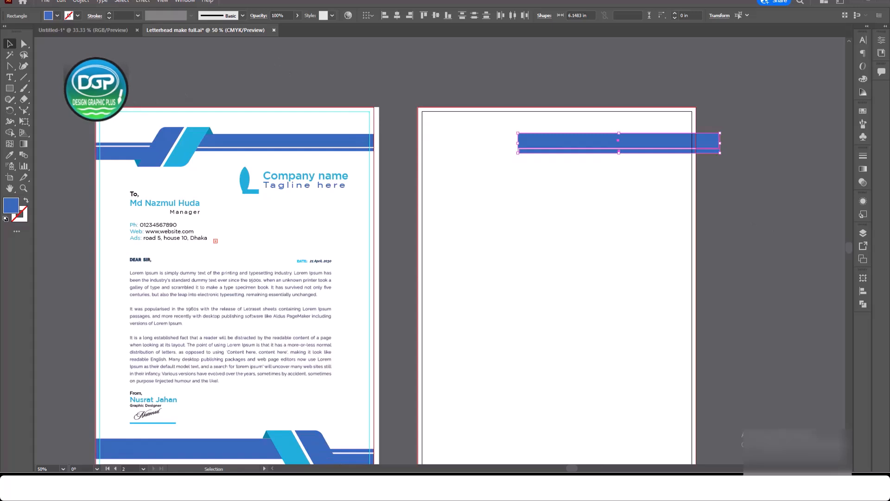
key("a")
key("ctrl+r")
key("v")
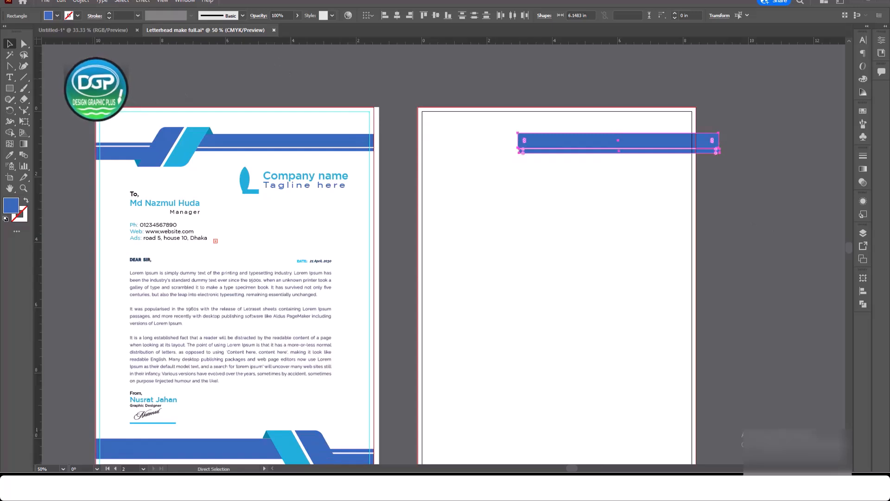
left_click_drag(40, 109, 454, 253)
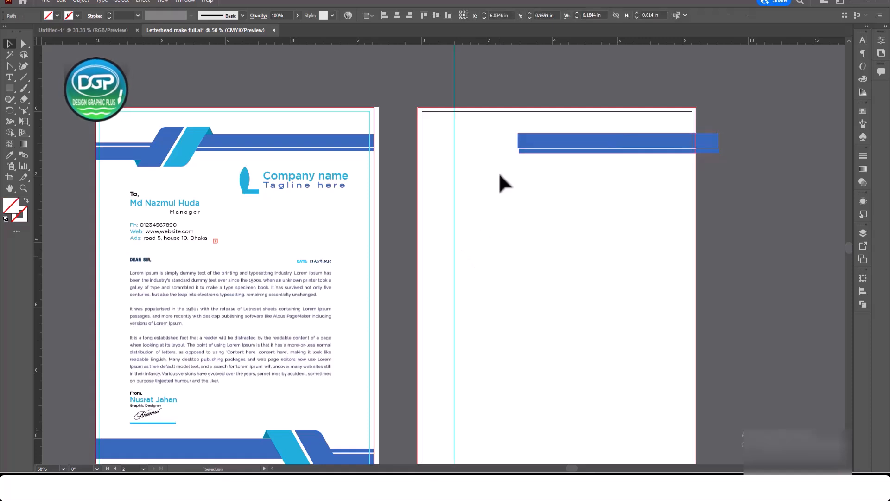
left_click_drag(490, 44, 480, 154)
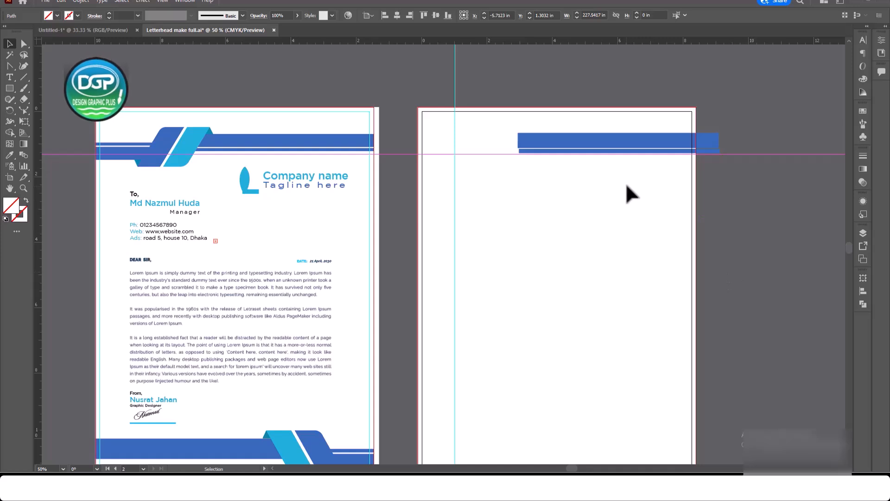
left_click(474, 166)
left_click(203, 154)
Step: Draw a rectangle about 0.75 by 2.04 in beside the bars' left ends, filled with the light blue sampled from the finished header ribbon
left_click_drag(11, 88, 41, 88)
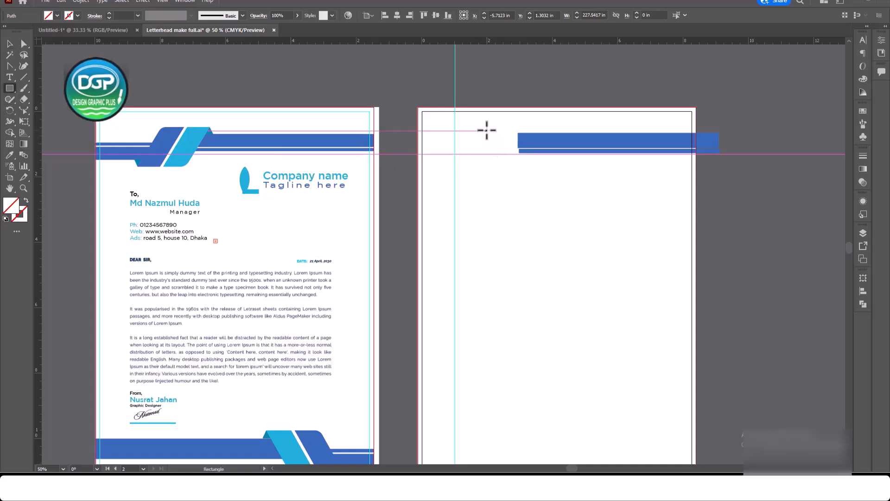
left_click_drag(487, 127, 516, 194)
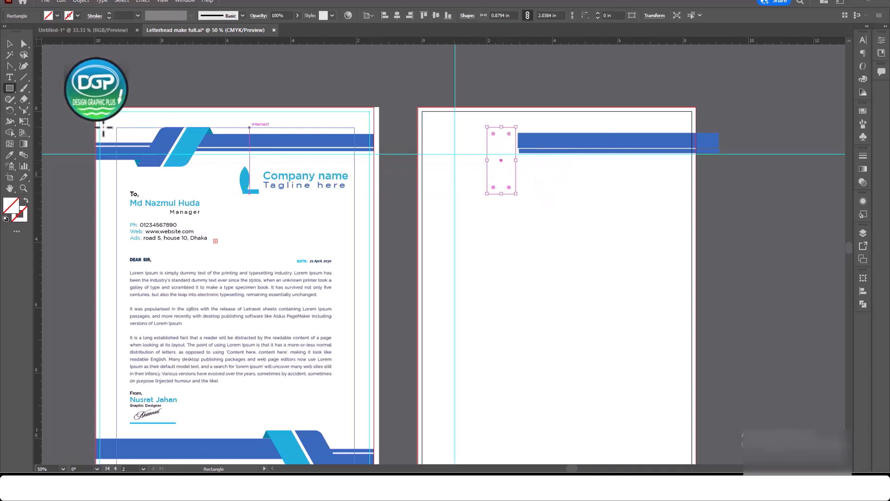
left_click(10, 154)
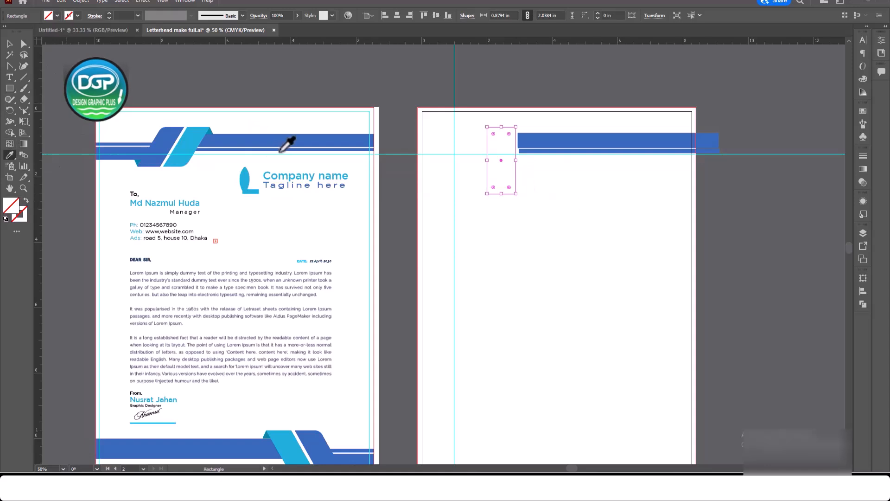
left_click(193, 138)
left_click(9, 44)
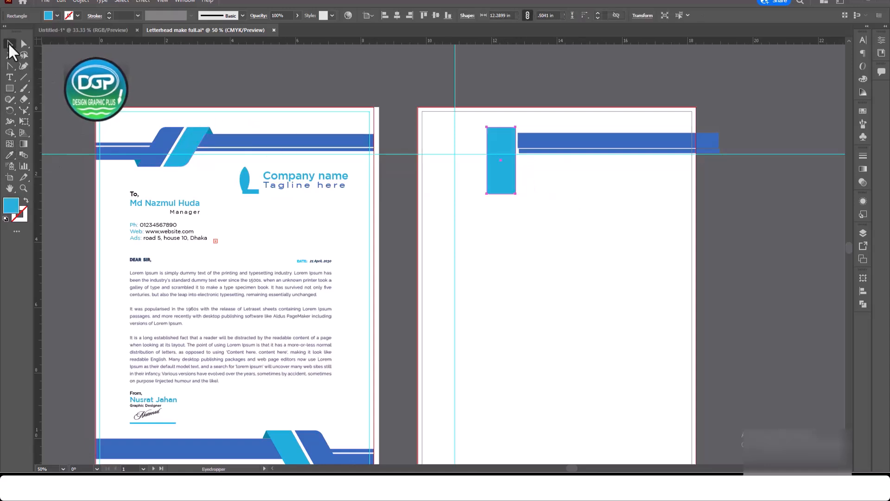
left_click_drag(515, 159, 511, 161)
Step: Shear the light-blue rectangle into a right-leaning parallelogram about 1.63 in wide and 1.97 in high overall
left_click(24, 46)
left_click(551, 188)
left_click(503, 165)
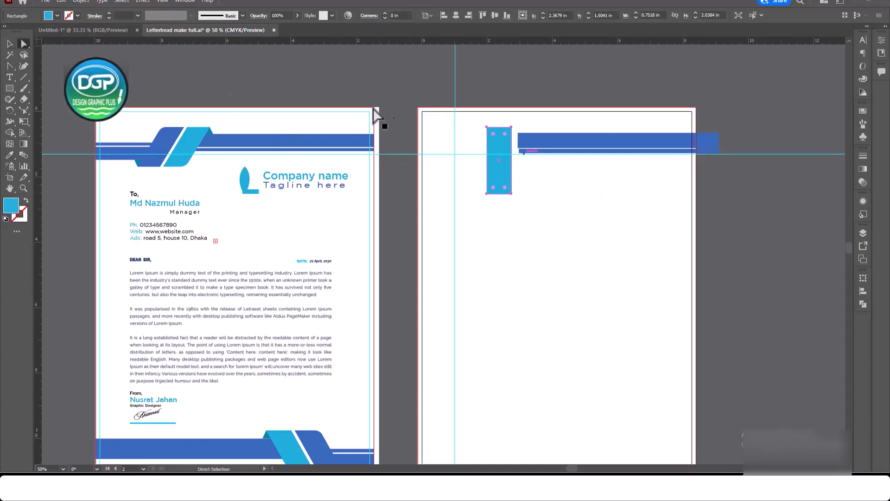
left_click_drag(27, 109, 60, 119)
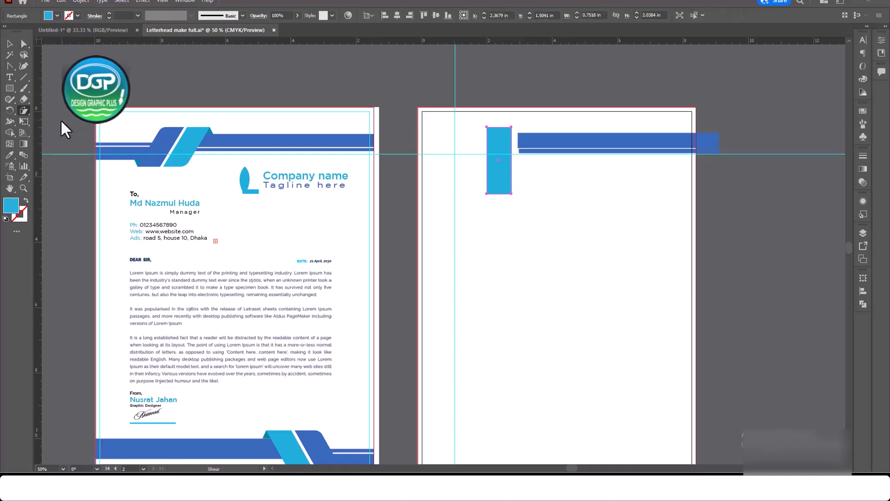
left_click(487, 129)
left_click_drag(511, 194, 485, 192)
Step: Shorten the parallelogram to about 1.62 in high and move it so its upper right corner meets the blue bars' left end
left_click(9, 44)
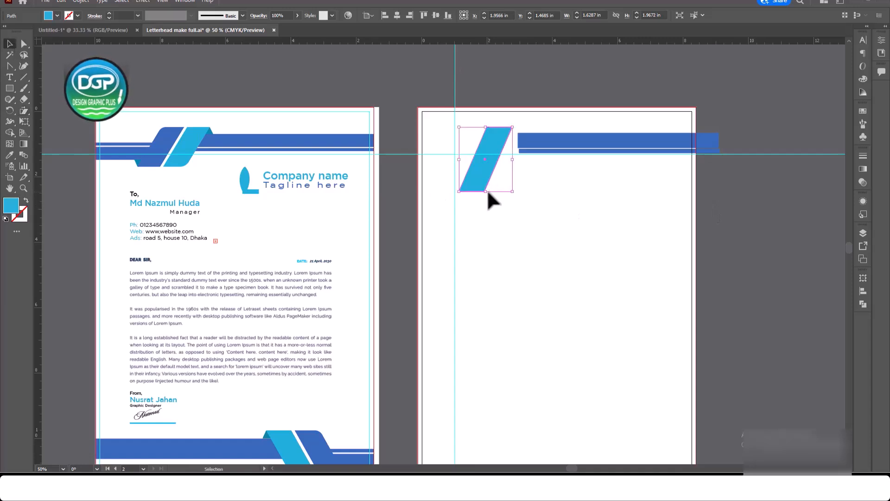
left_click_drag(486, 190, 488, 174)
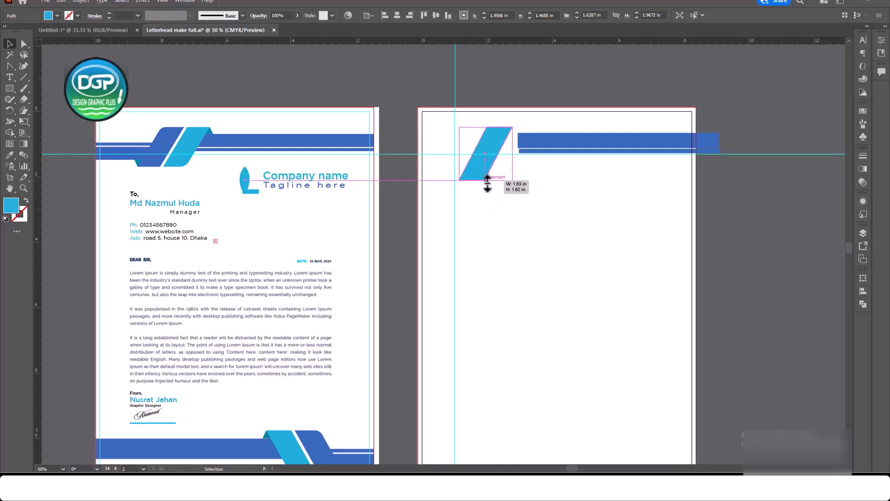
left_click(737, 211)
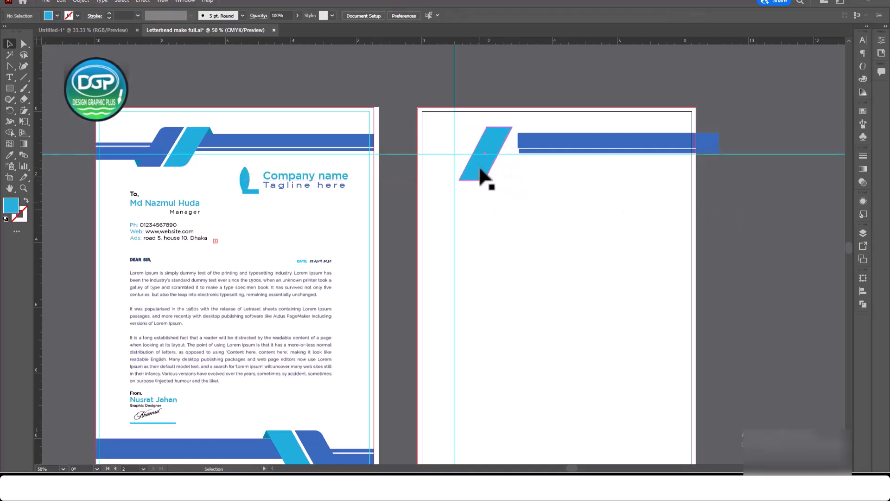
left_click_drag(481, 170, 486, 168)
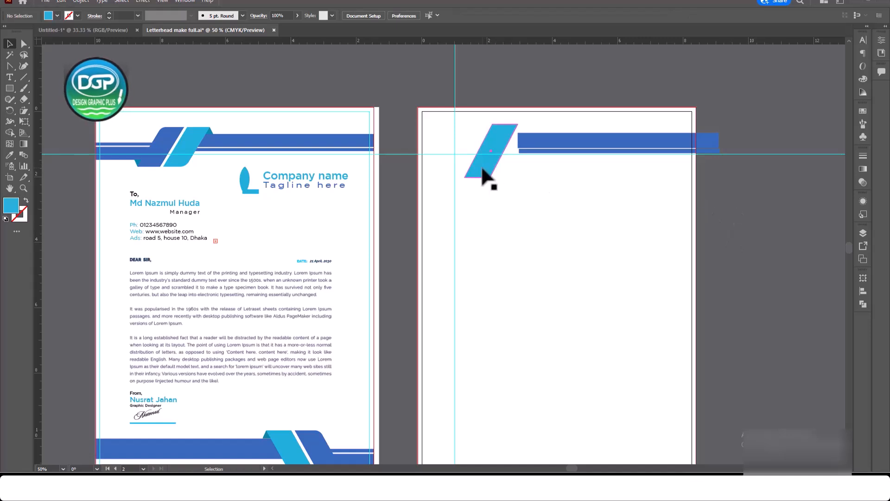
Step: Duplicate the light-blue parallelogram to its left at the same height, leaving only a narrow diagonal gap between the two
left_click_drag(482, 173, 461, 174)
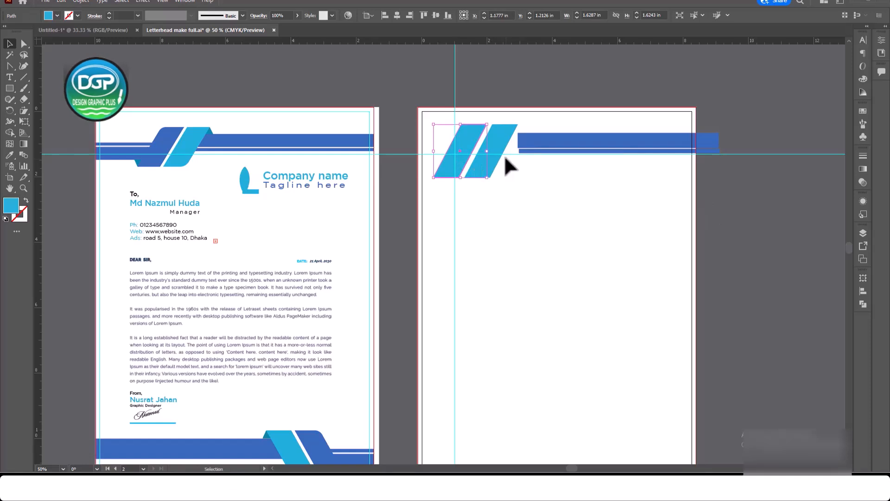
left_click(500, 140, "shift")
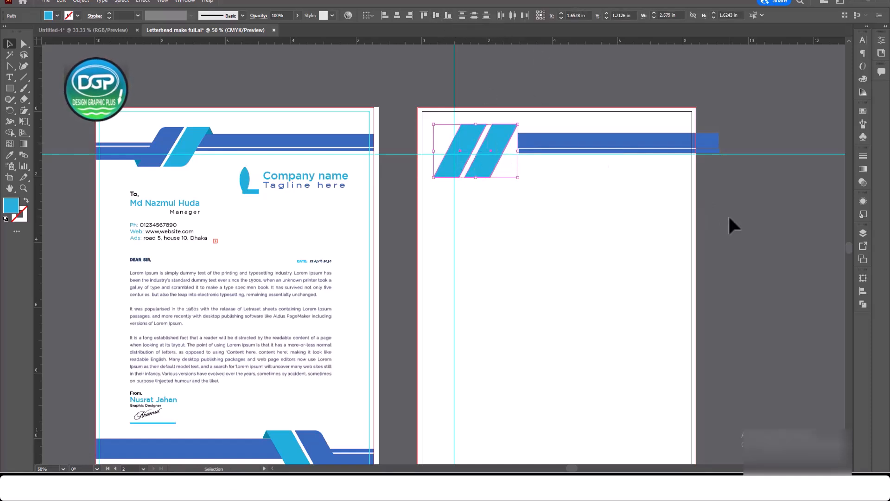
left_click(468, 141)
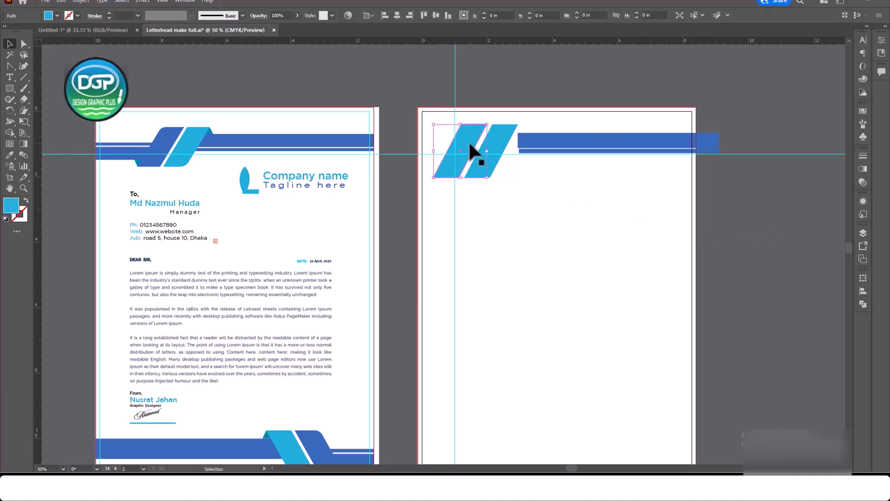
left_click_drag(468, 140, 471, 140)
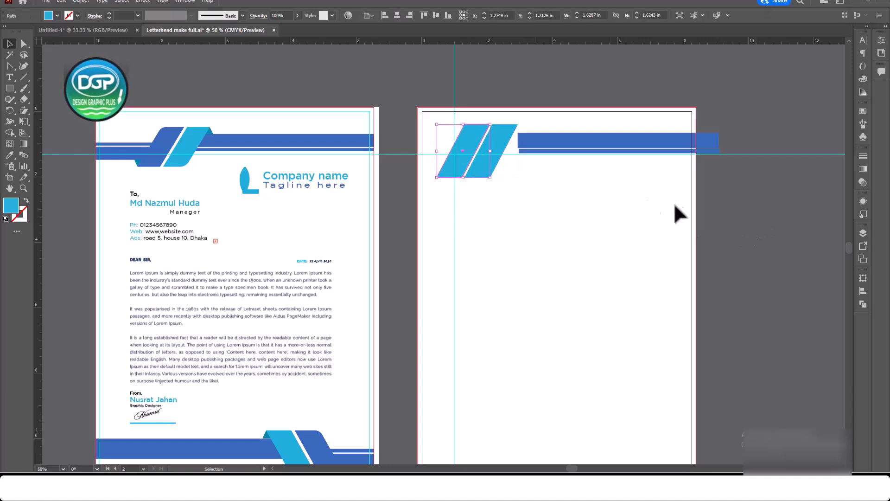
Step: Round the left parallelogram's upper left corner and the right parallelogram's lower right corner to about 0.63 in
left_click(733, 213)
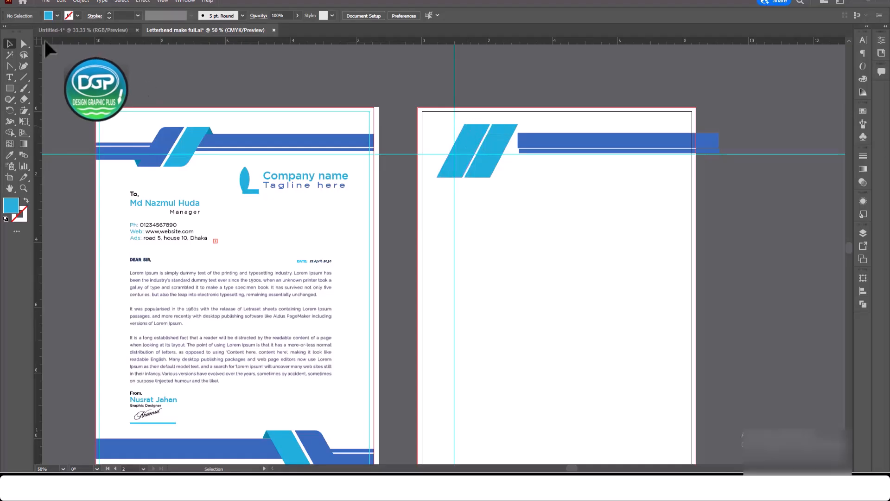
left_click(24, 43)
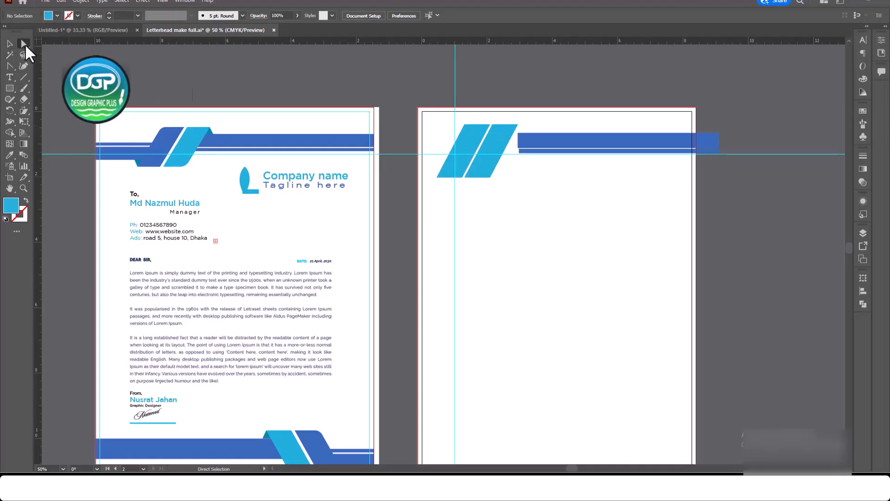
left_click(466, 126)
left_click_drag(473, 135, 480, 157)
left_click(491, 177)
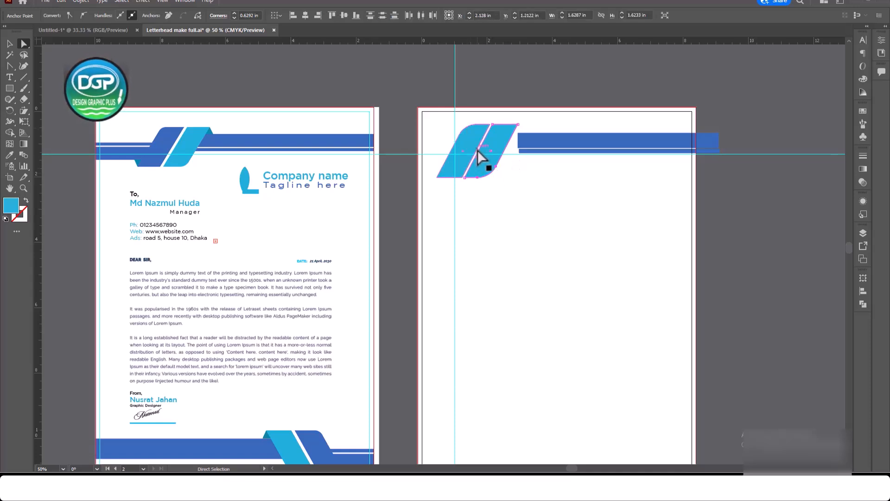
left_click(10, 44)
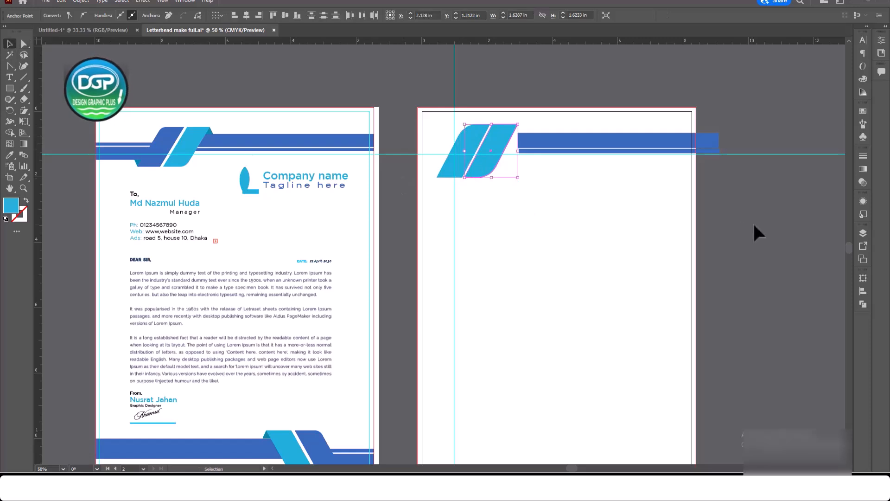
left_click(752, 225)
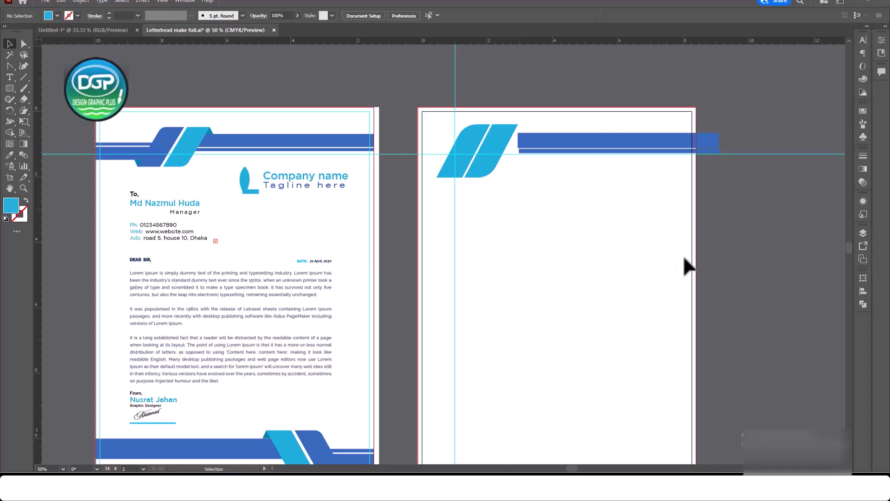
Step: Move both light-blue parallelograms about 0.55 in to the right and 0.04 in up, overlapping the blue bars' left ends
left_click(471, 141)
left_click_drag(498, 148, 515, 145)
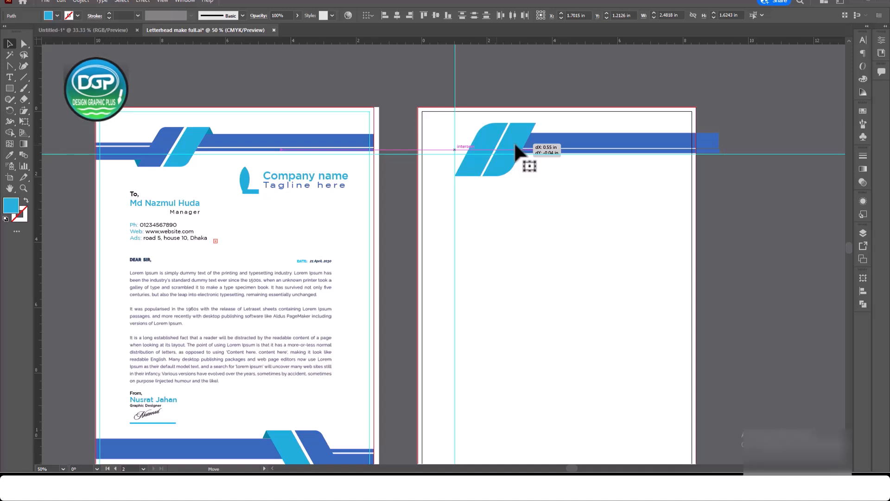
left_click(747, 199)
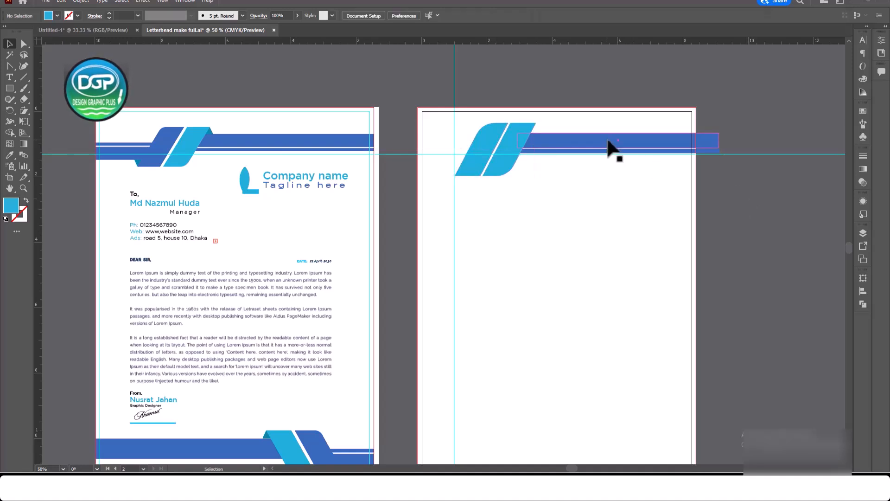
Step: Make a vertically flipped copy of both blue bars and place it lower left, running behind the parallelograms and past the artboard's left edge
left_click(716, 149)
left_click(758, 139)
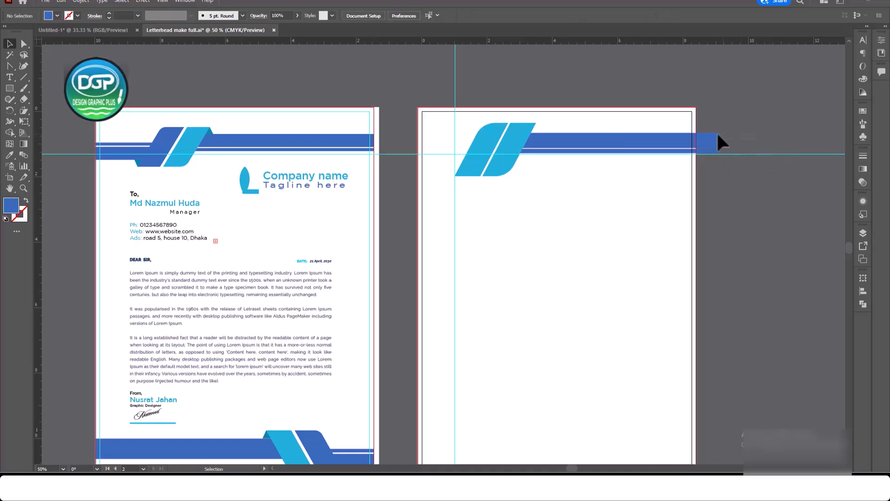
left_click(708, 150)
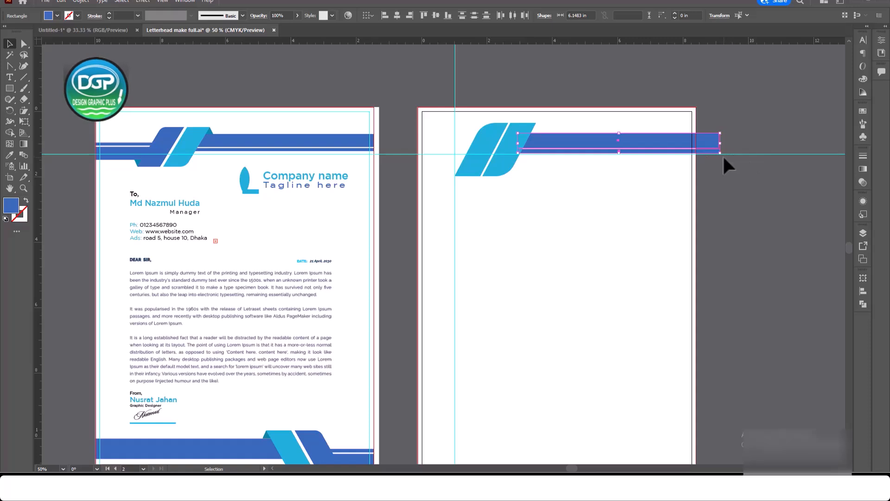
key("a")
key("v")
left_click_drag(722, 153, 425, 119)
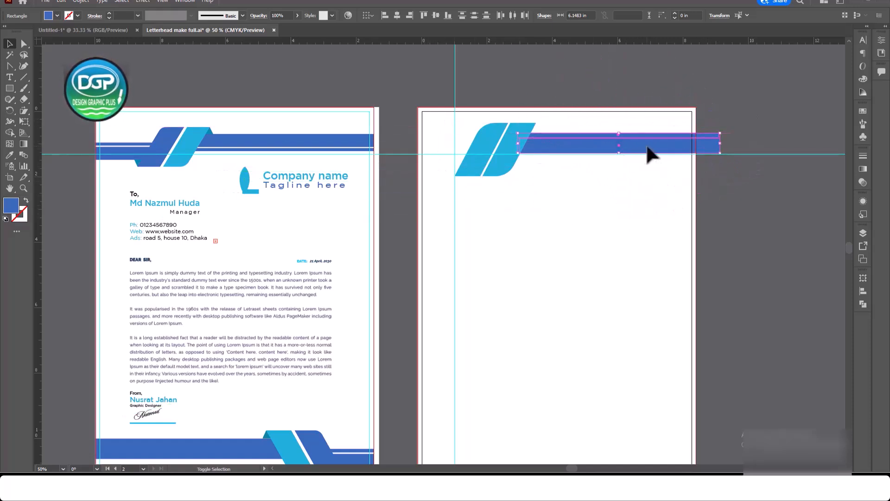
left_click(650, 147, "shift")
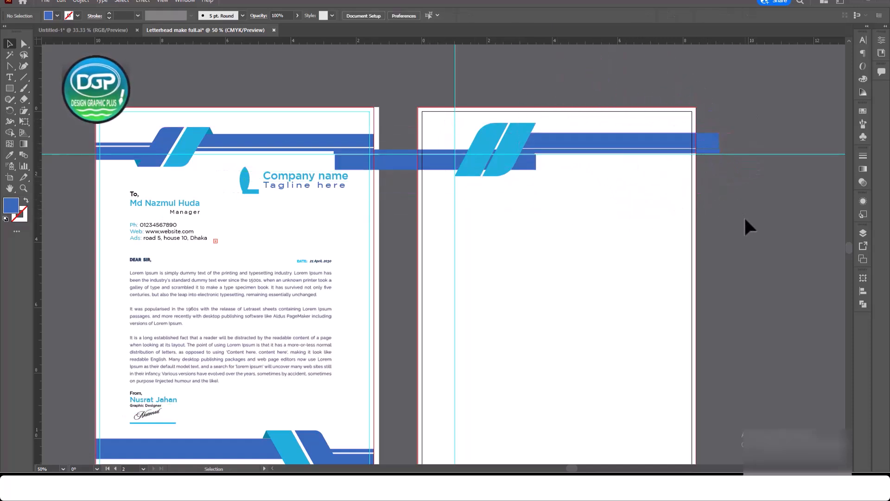
Step: Unlock all locked objects in the document
scroll(744, 215, "up", 2)
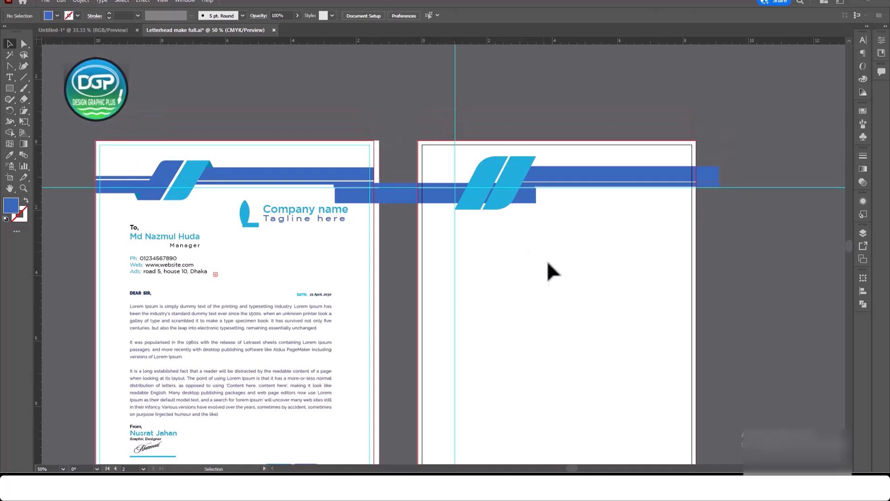
left_click(122, 2)
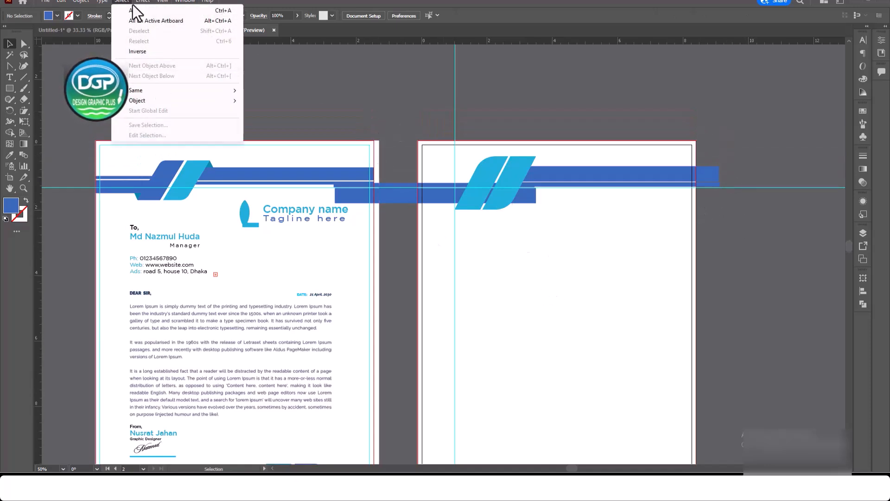
mouse_move(81, 1)
left_click(139, 76)
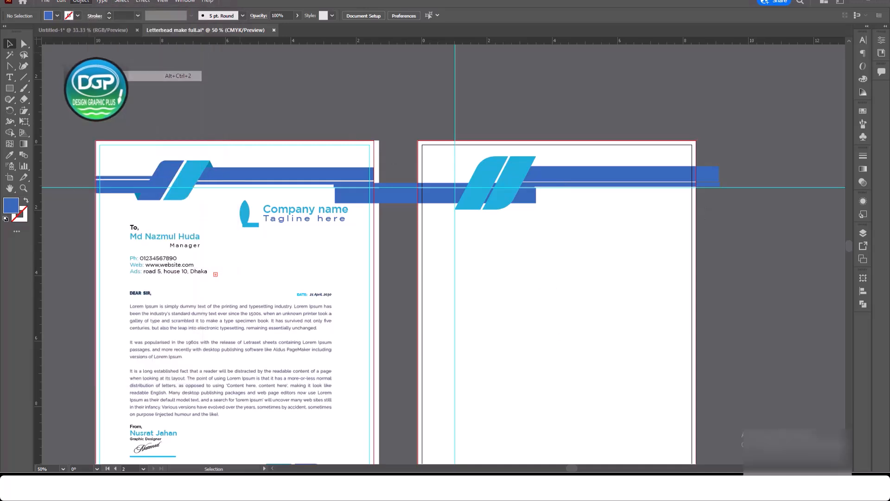
Step: Use Shape Builder to cut away the bar parts outside the artboard and the lower bars' overhang right of the ribbon
left_click(777, 306)
left_click_drag(395, 119, 606, 278)
left_click(9, 133)
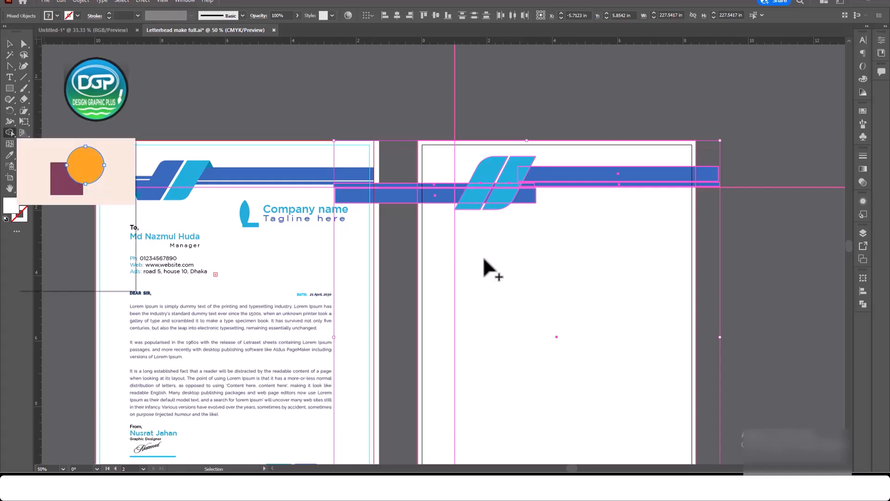
left_click(401, 187, "alt")
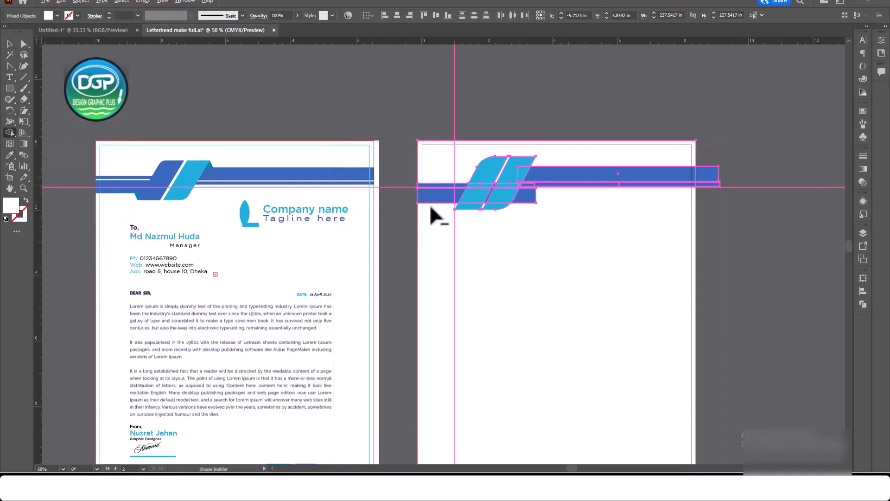
left_click(705, 172, "alt")
left_click(710, 184, "alt")
left_click(523, 196, "alt")
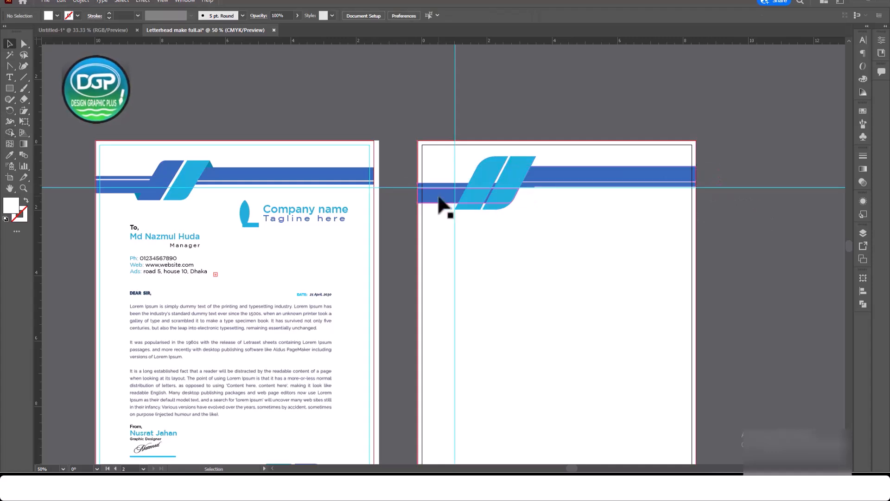
Step: Narrow the lower left bar group to about 2.3 in wide, with its right end hidden behind the ribbon
left_click(439, 198)
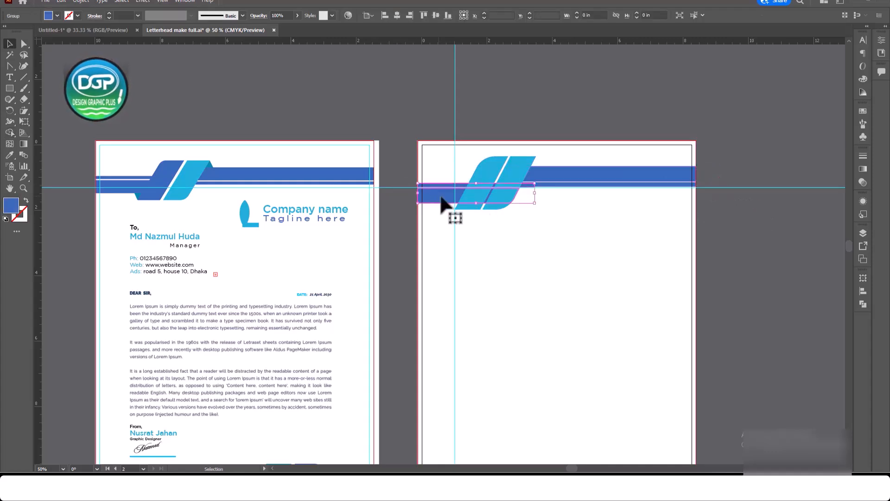
left_click_drag(535, 196, 494, 192)
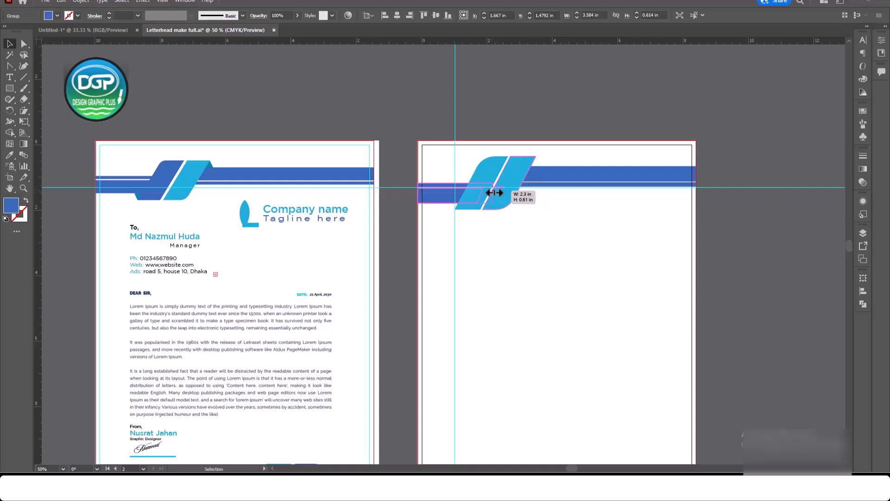
left_click(741, 254)
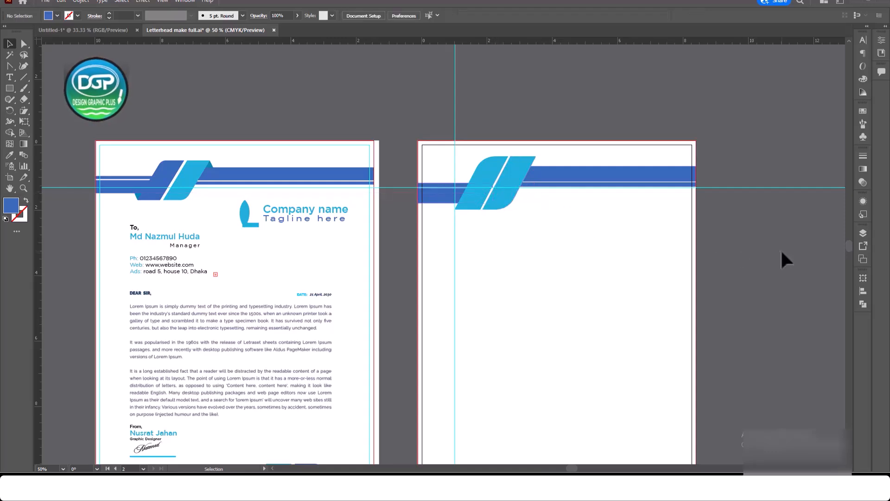
scroll(469, 183, "up", 2)
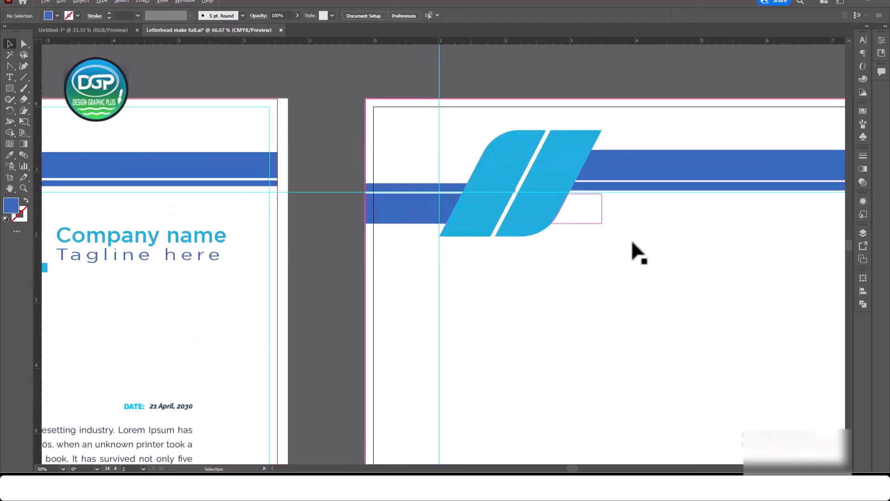
scroll(765, 282, "down", 2)
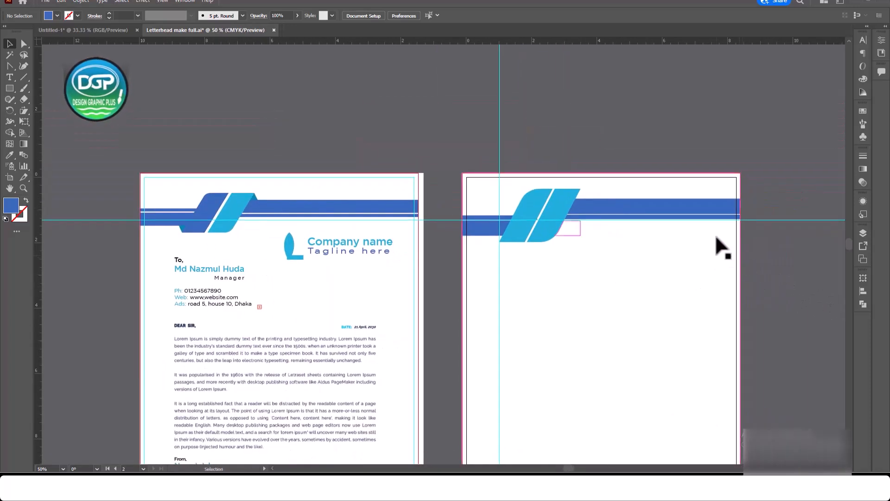
Step: Recolor the left parallelogram with the darker blue sampled from the upper bar
left_click(538, 207)
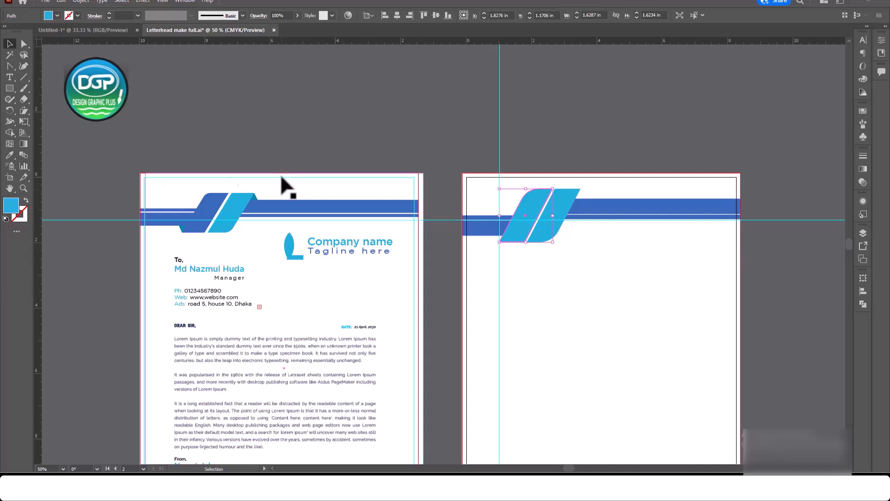
left_click(614, 207)
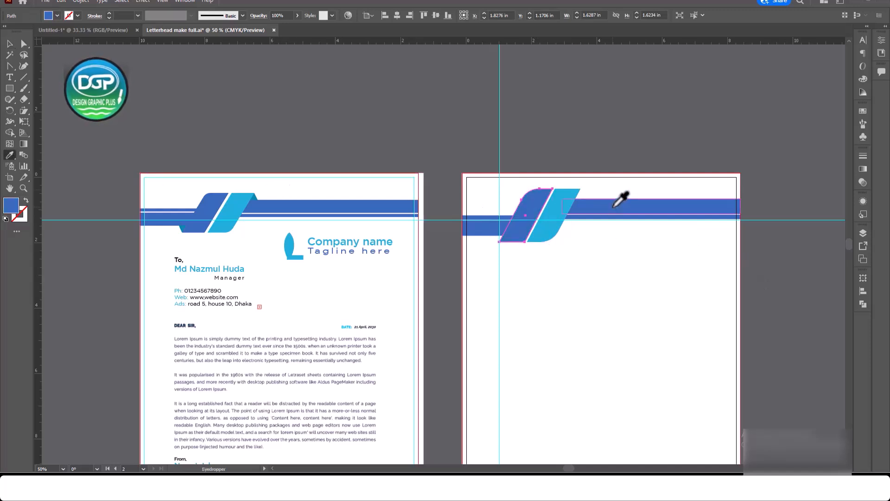
left_click(792, 319)
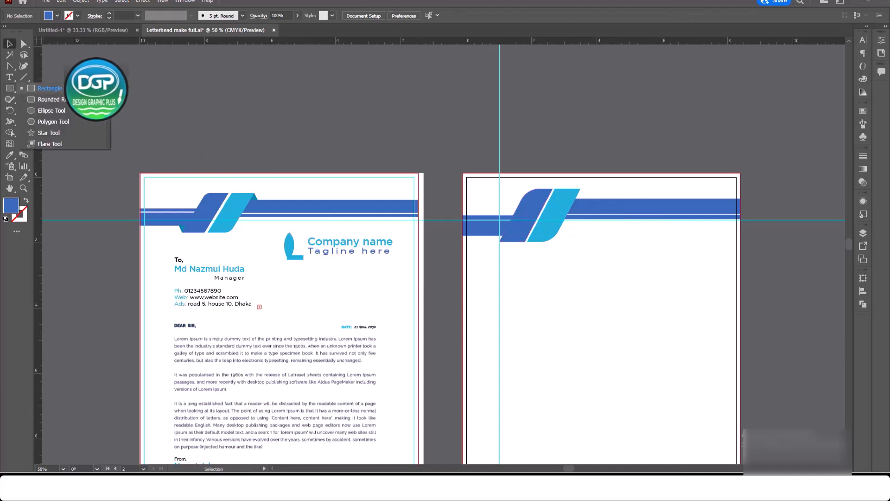
Step: Draw a rectangle about 0.55 by 0.69 in at the light-blue parallelogram's upper right corner and sample the parallelogram's fill
key("m")
mouse_move(583, 190)
left_mouse_down()
mouse_move(595, 212)
mouse_move(571, 200)
left_mouse_up()
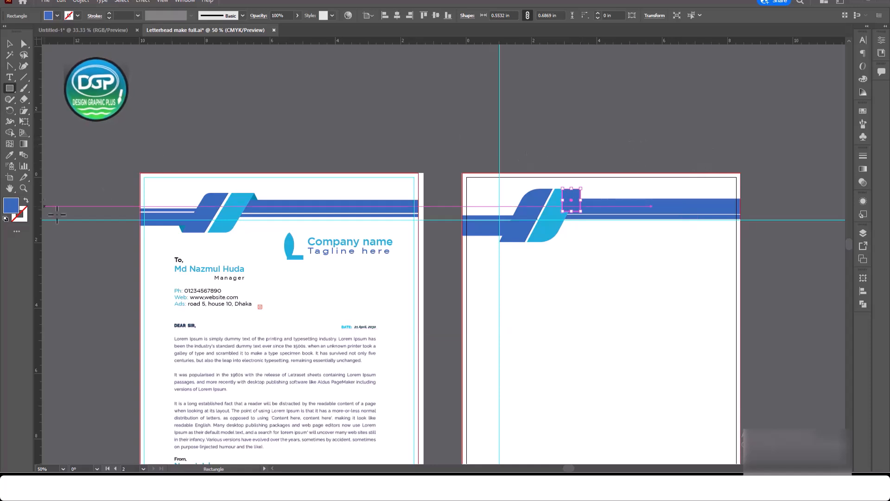
left_click(10, 155)
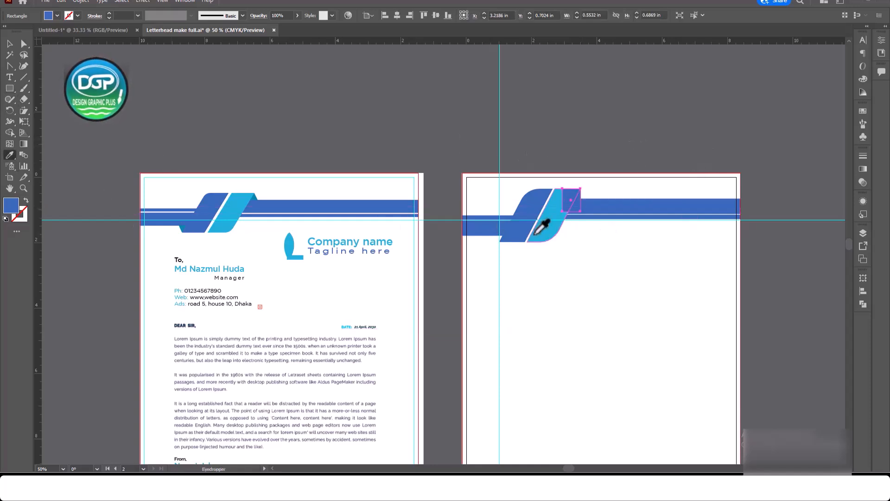
Step: Darken the small rectangle's fill to a deep teal blue and send it behind the ribbon and bar as a fold
double_click(10, 206)
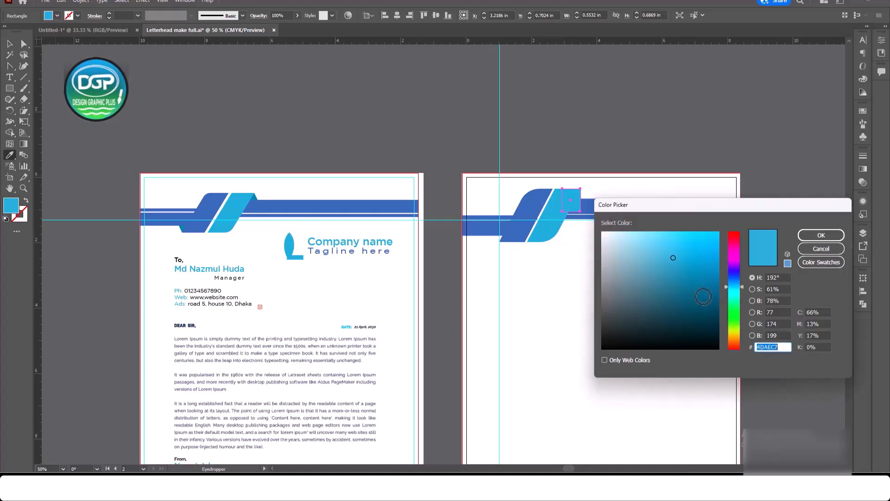
left_click(703, 296)
left_click(828, 238)
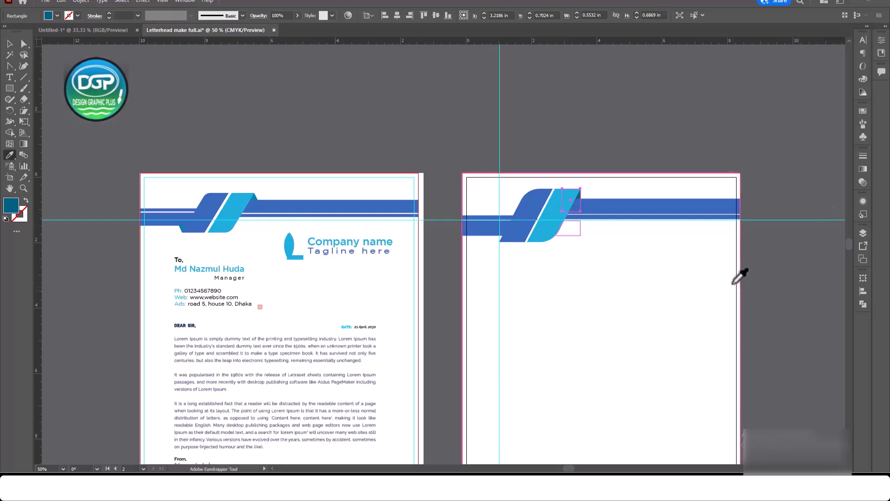
key("v")
left_click(559, 111)
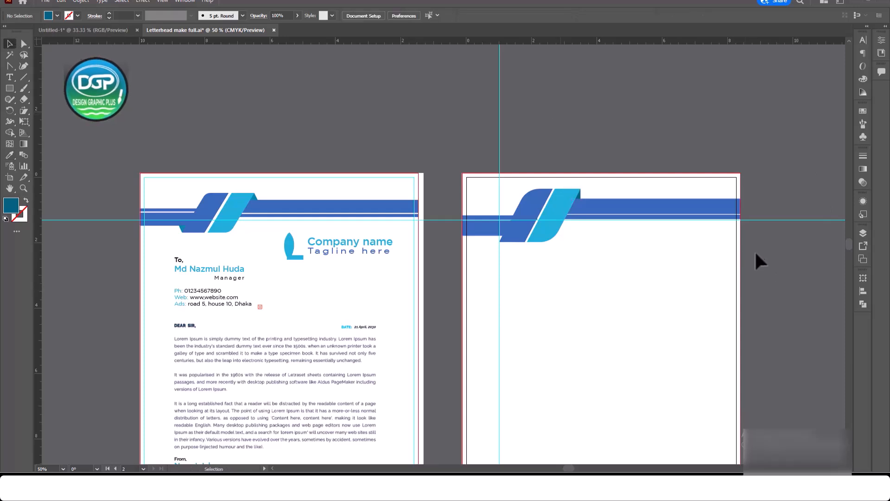
left_click(579, 197)
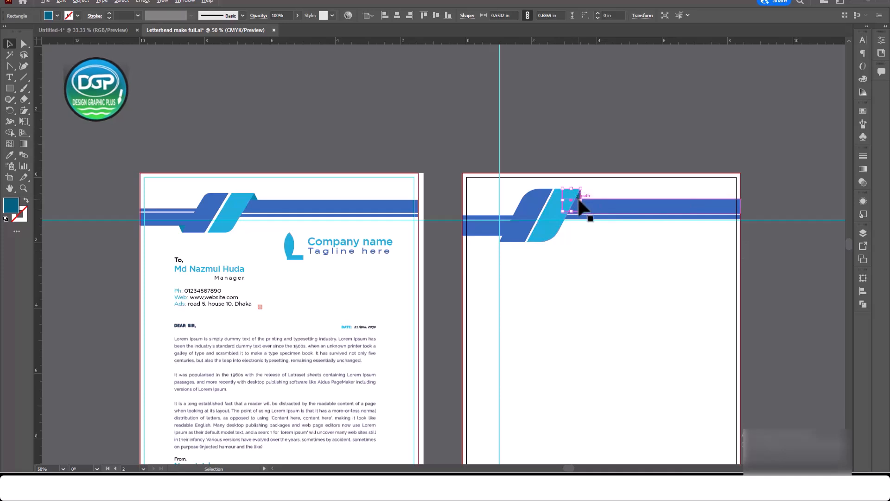
left_click(626, 199, "ctrl")
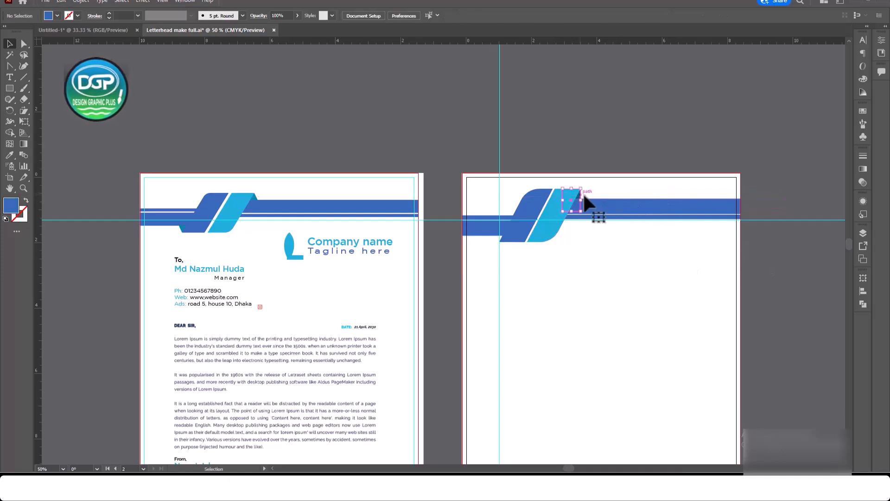
left_click(579, 198)
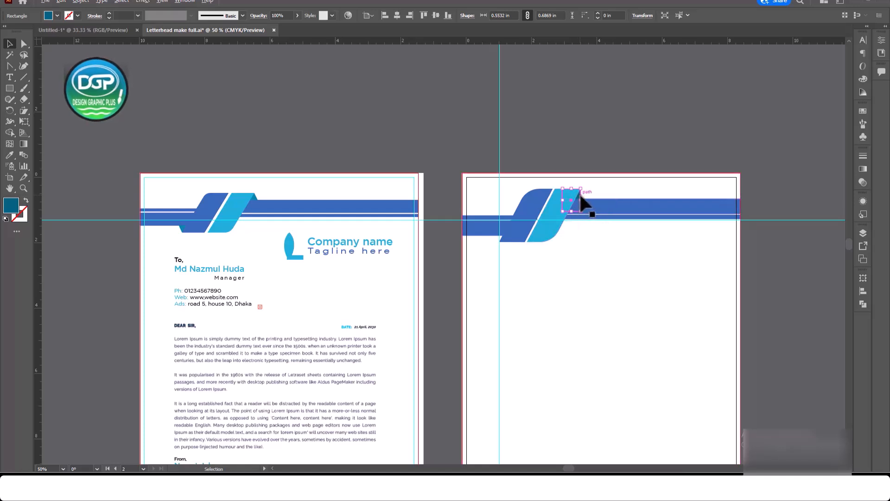
left_click_drag(578, 196, 592, 192)
key("ctrl+z")
left_click(769, 275)
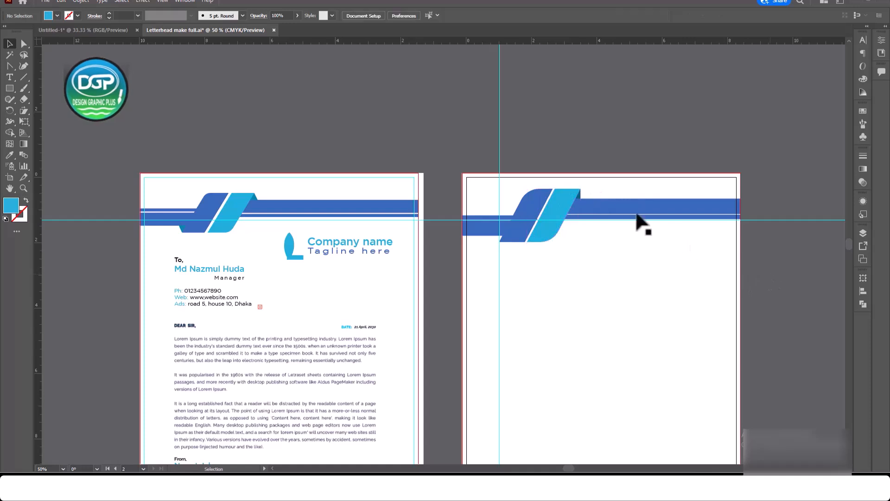
Step: Copy the small fold rectangle to the ribbon's lower-left corner and recolor it a darker shade of the sampled ribbon blue
left_click_drag(580, 198, 519, 230)
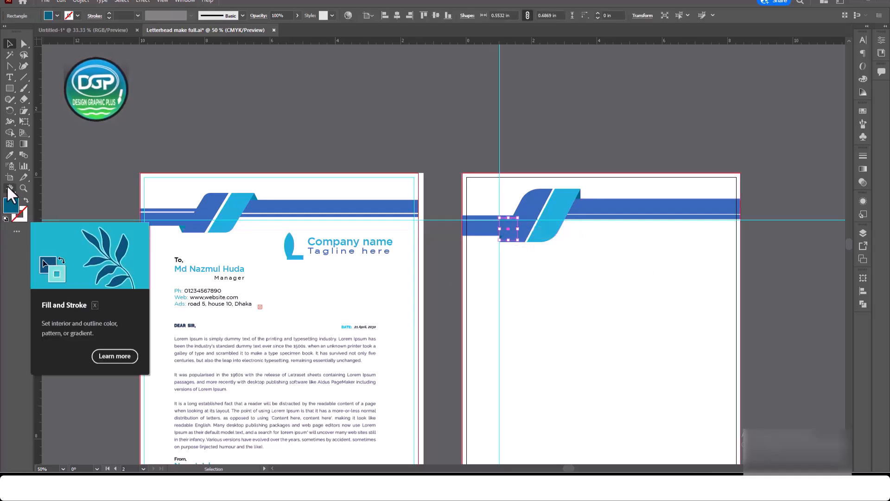
left_click(9, 155)
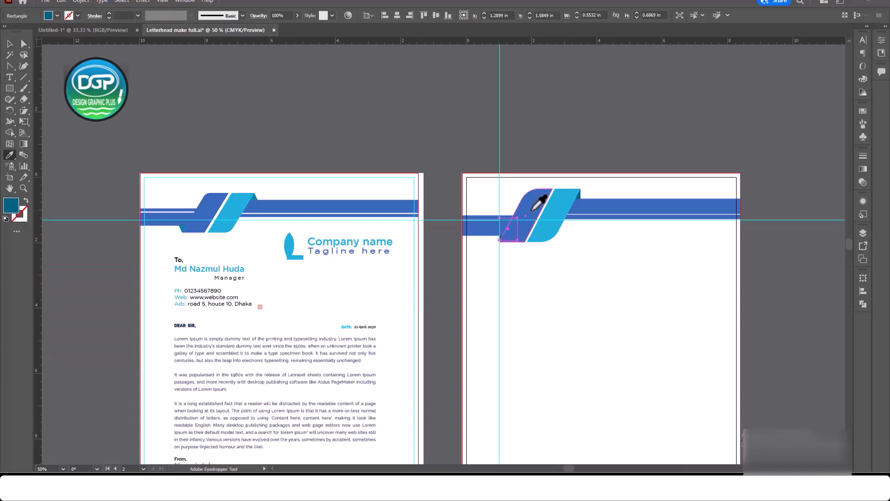
double_click(17, 206)
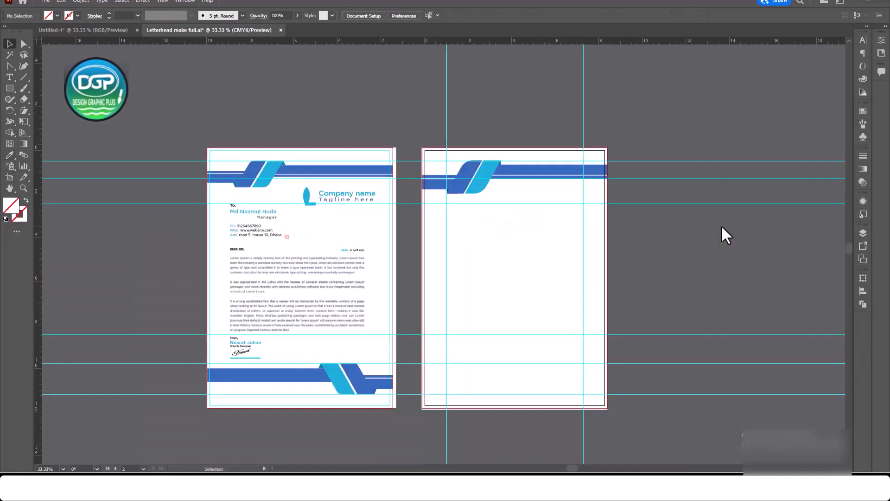
Step: Hide the ruler guides on both letterhead pages and show them again
right_click(700, 218)
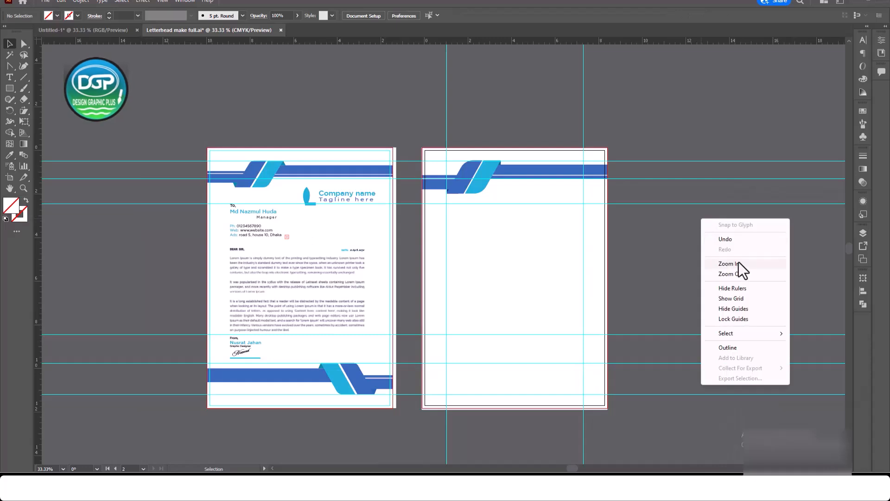
left_click(741, 310)
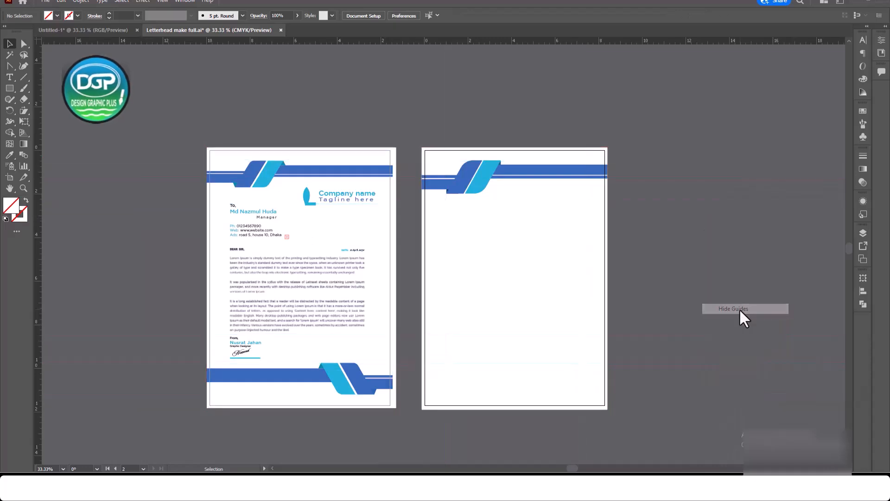
right_click(645, 209)
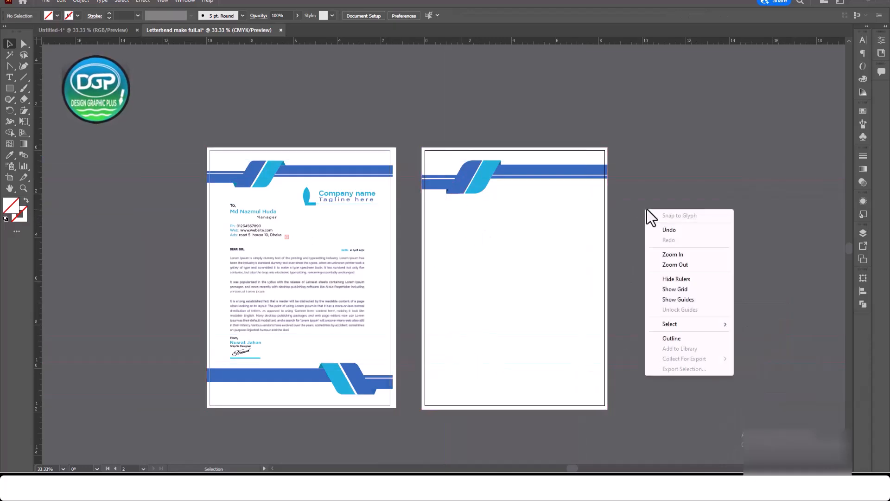
left_click(683, 299)
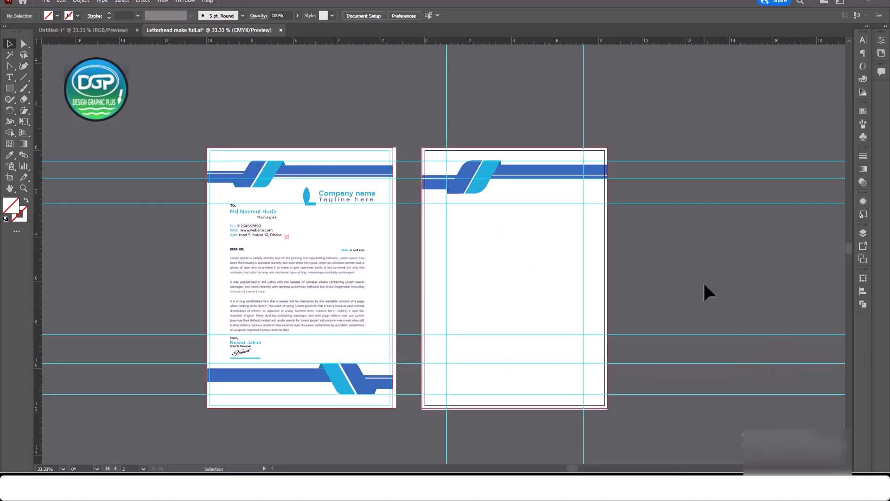
Step: Lock all guides in place and hide them
right_click(675, 231)
left_click(714, 329)
left_click(307, 197)
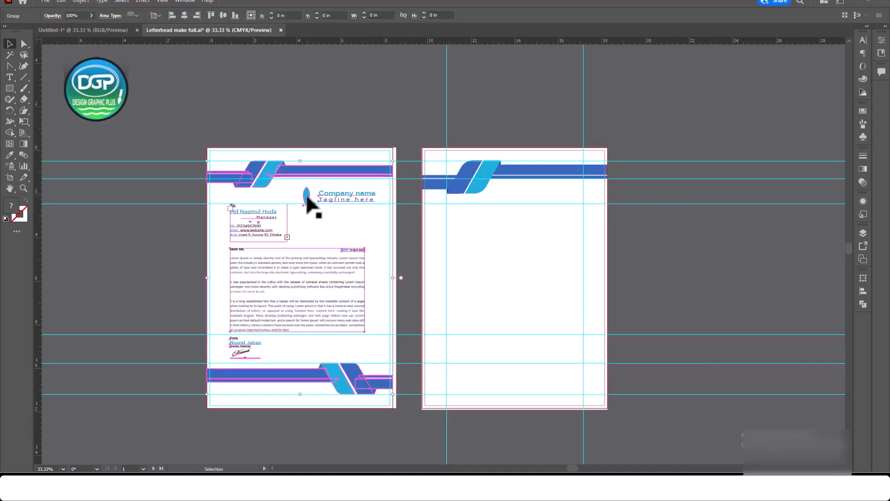
left_click(698, 258)
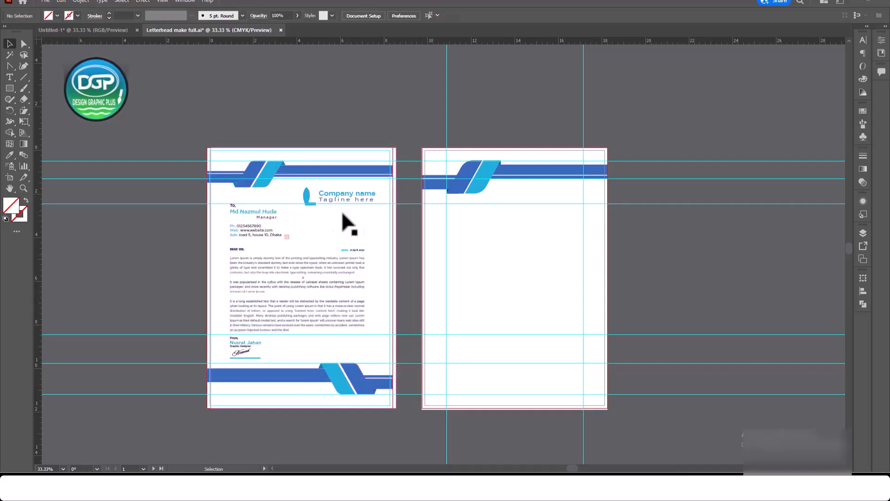
right_click(149, 228)
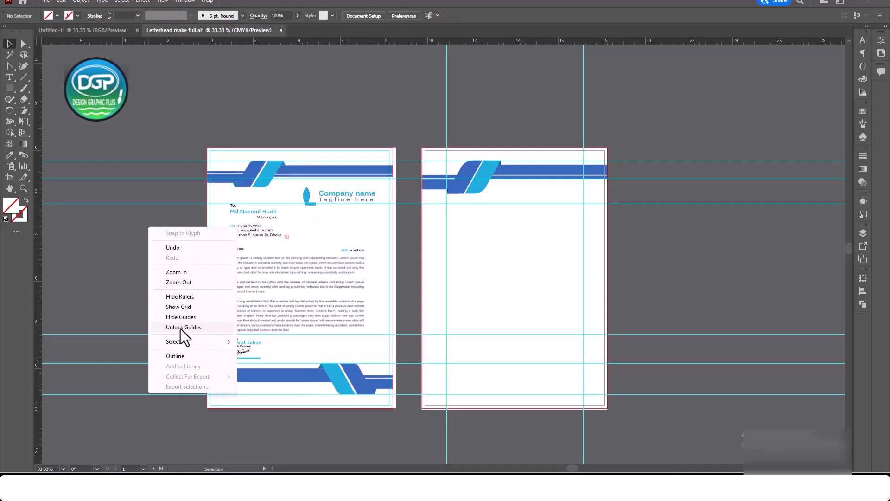
left_click(176, 318)
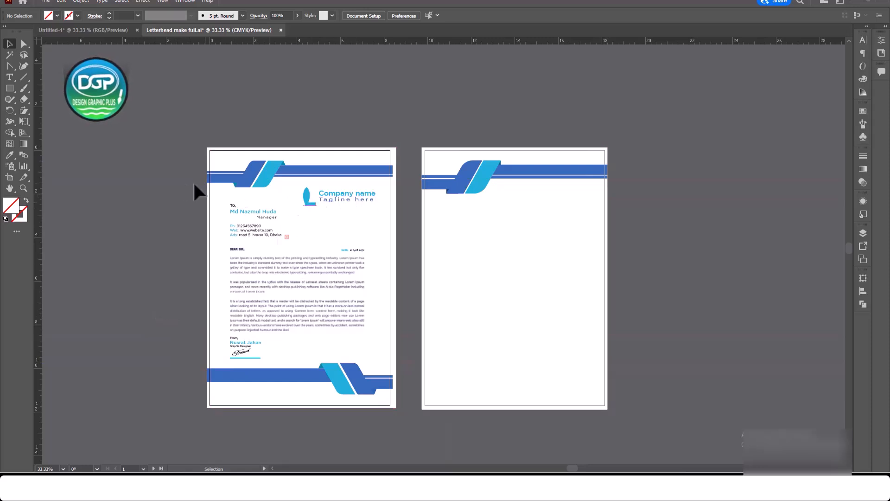
Step: Add a point-text letter L beneath the header bar on the new letterhead page, replacing the placeholder text
left_click(10, 77)
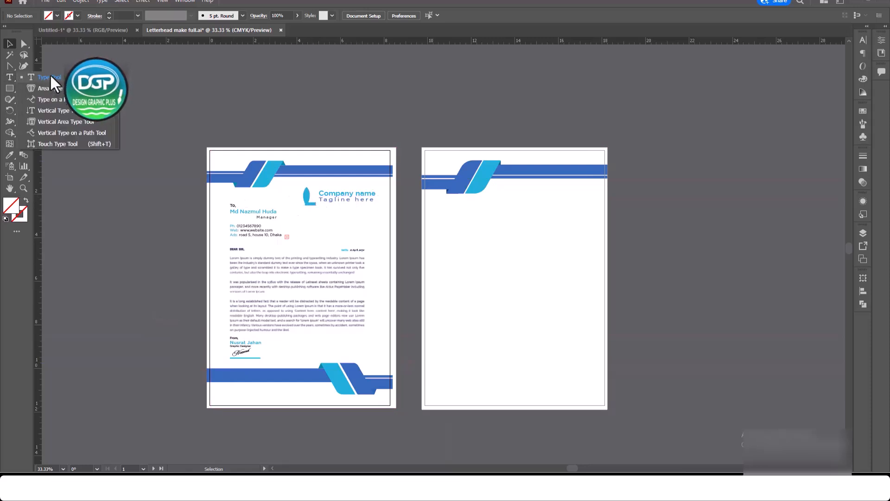
left_click(50, 78)
left_click(537, 204)
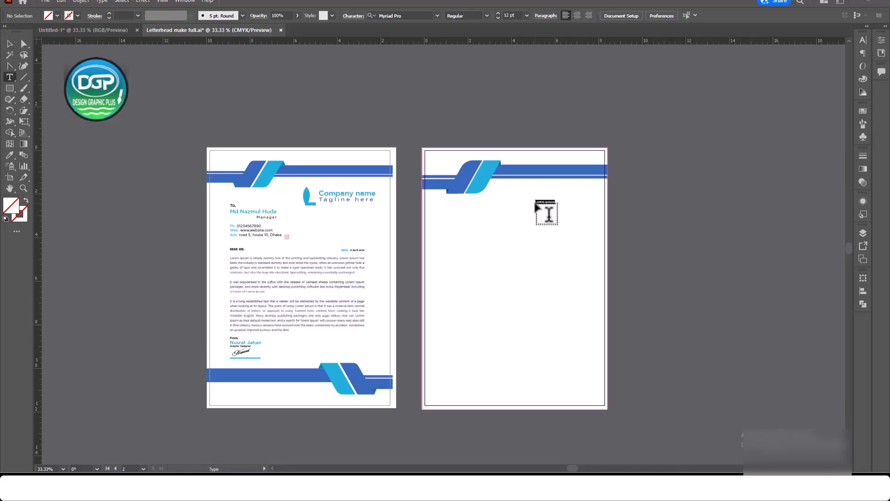
key("BackSpace")
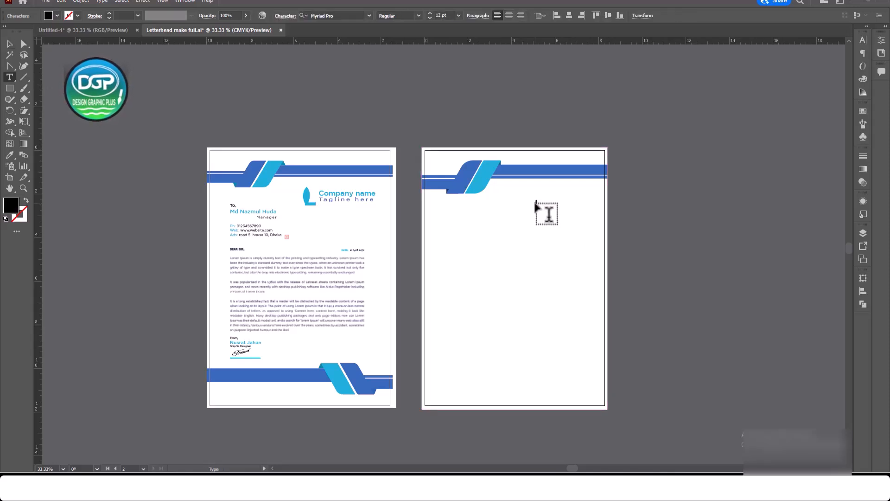
left_click(369, 16)
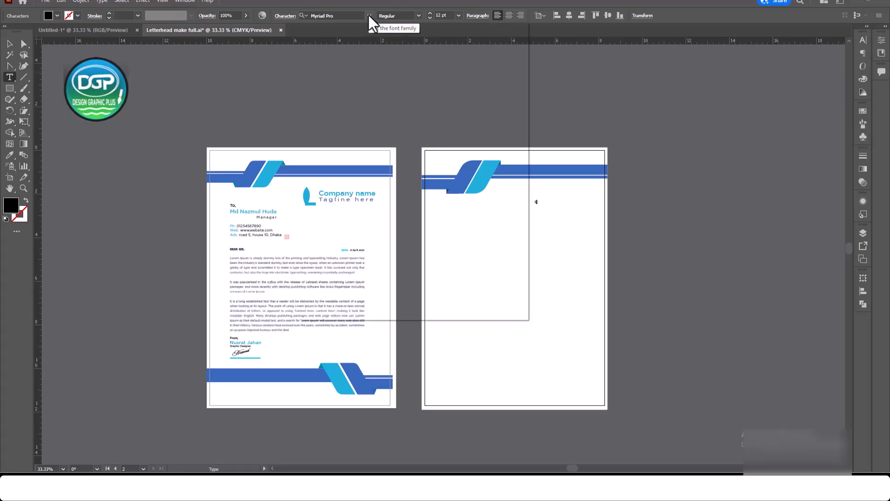
left_click(433, 60)
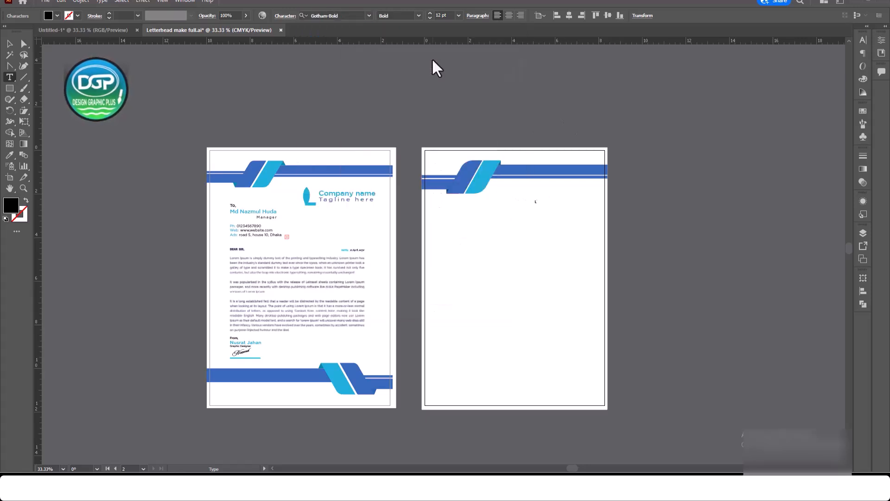
type("4")
Step: Set the letter L in Gotham-Bold and enlarge it to about 78 pt
left_click(10, 44)
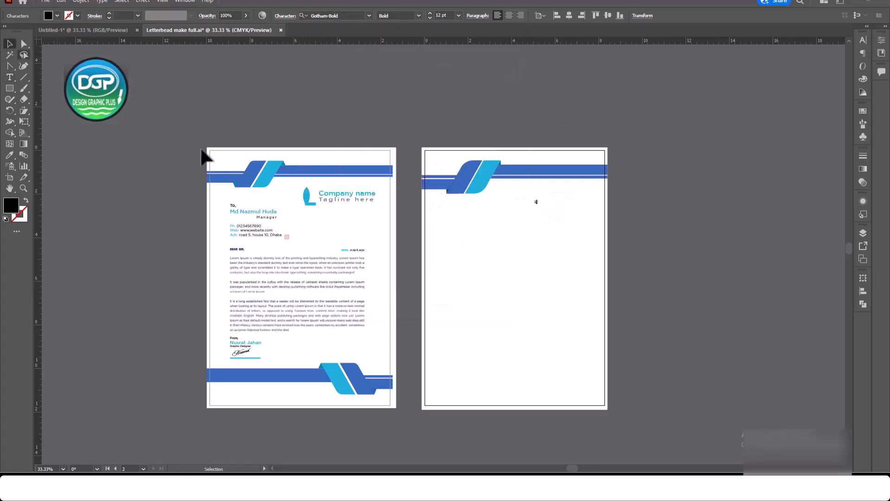
left_click(536, 202)
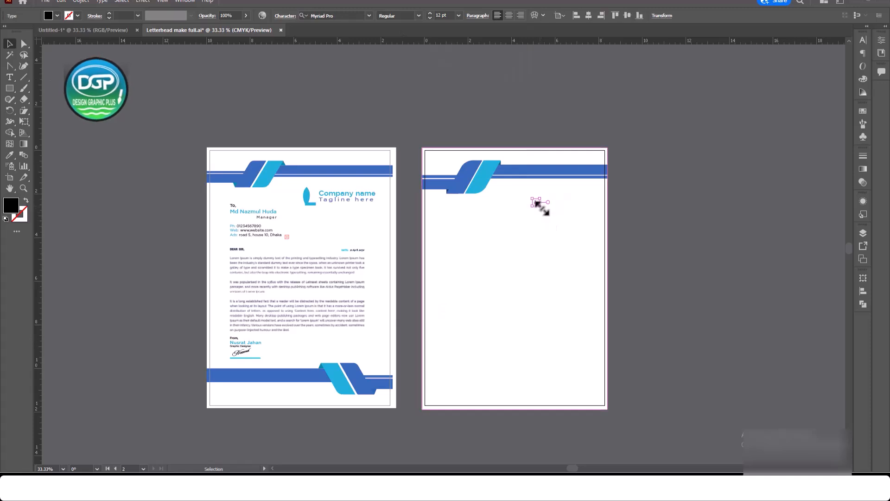
left_click_drag(536, 203, 545, 205)
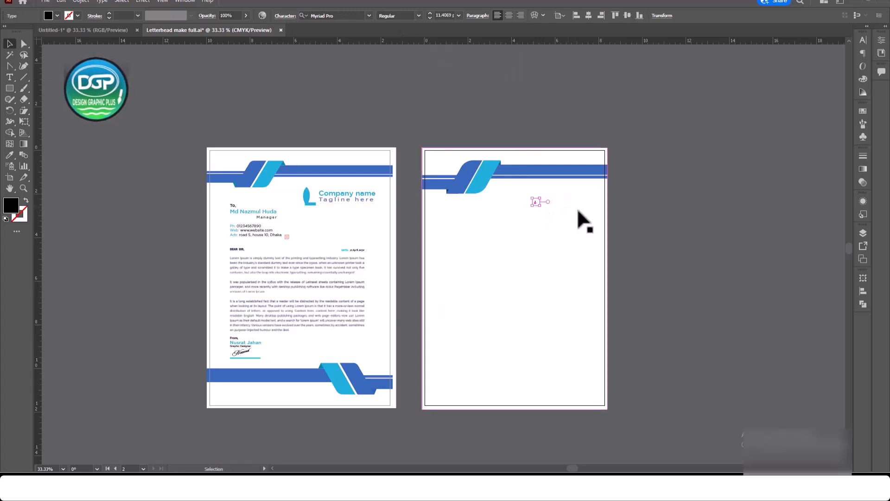
left_click(369, 16)
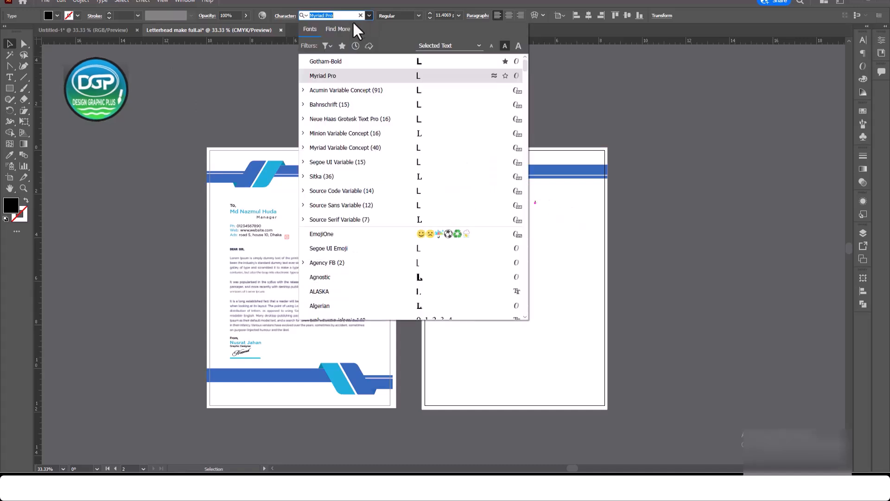
left_click(331, 63)
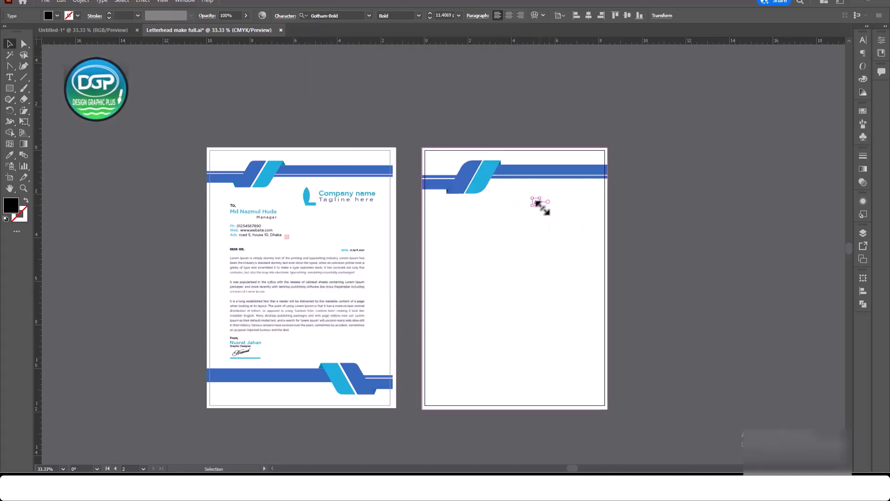
left_click_drag(537, 203, 564, 227)
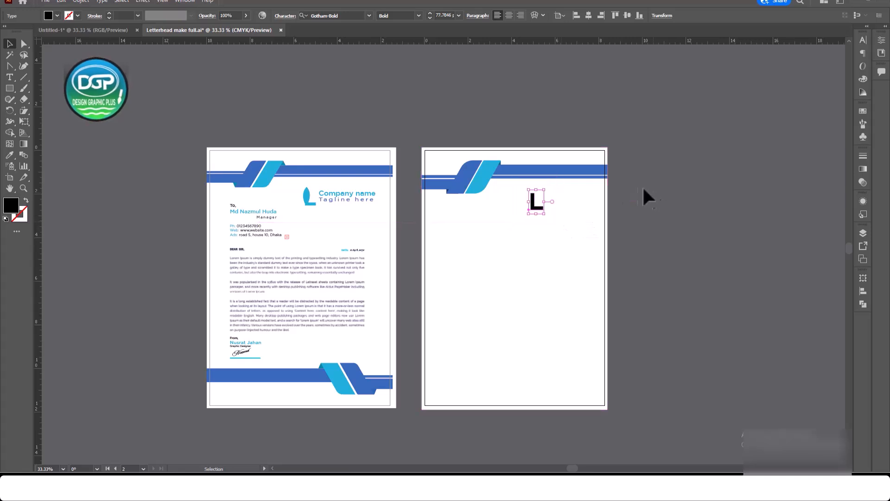
scroll(539, 199, "up", 2)
left_click(737, 239)
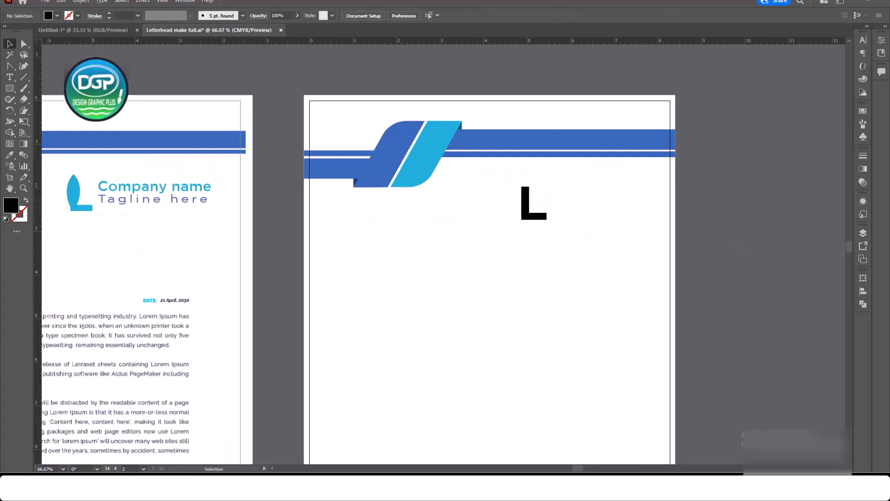
Step: Draw a vertical line about 1.18 in long over the L's stem and give it a 1 pt stroke
left_click(25, 76)
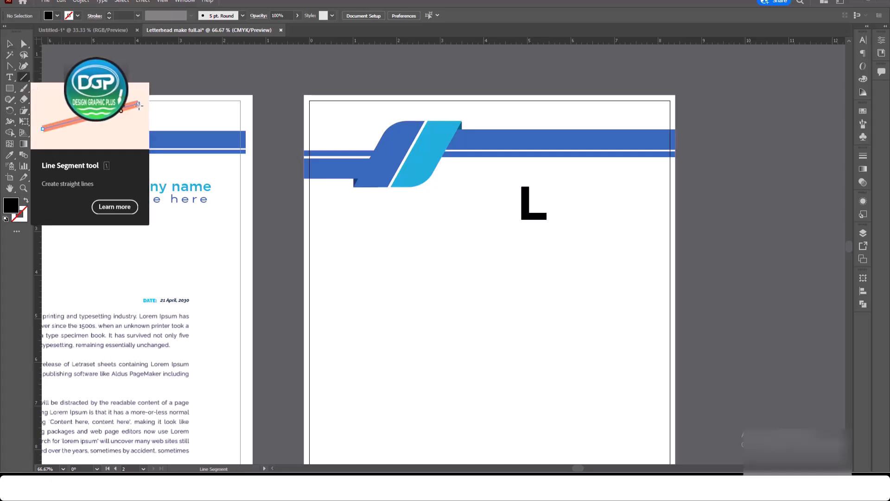
left_click_drag(525, 181, 526, 232)
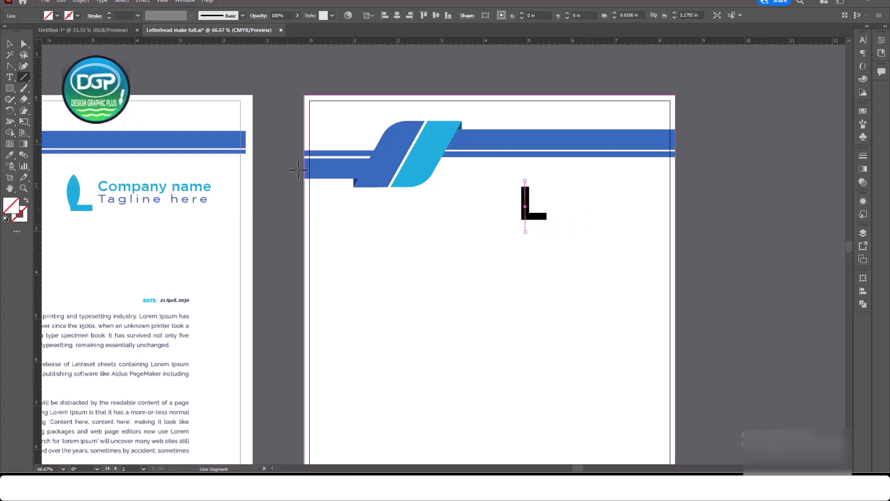
left_click(12, 121)
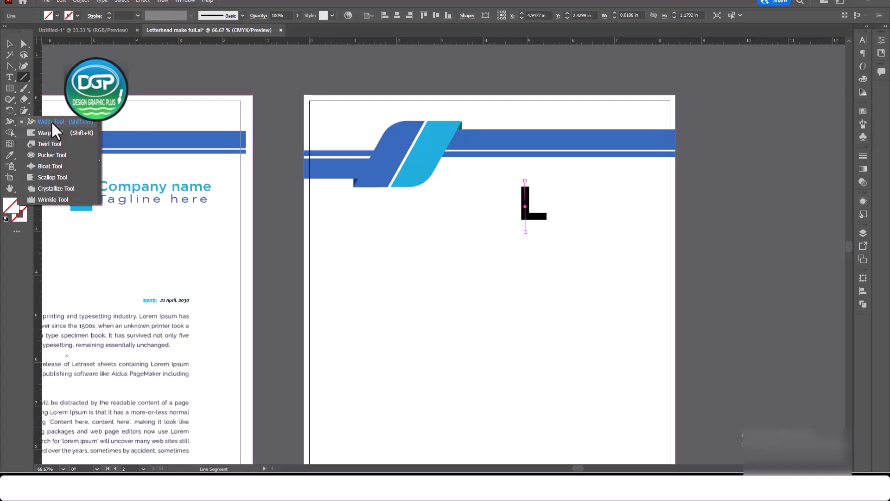
left_click(51, 121)
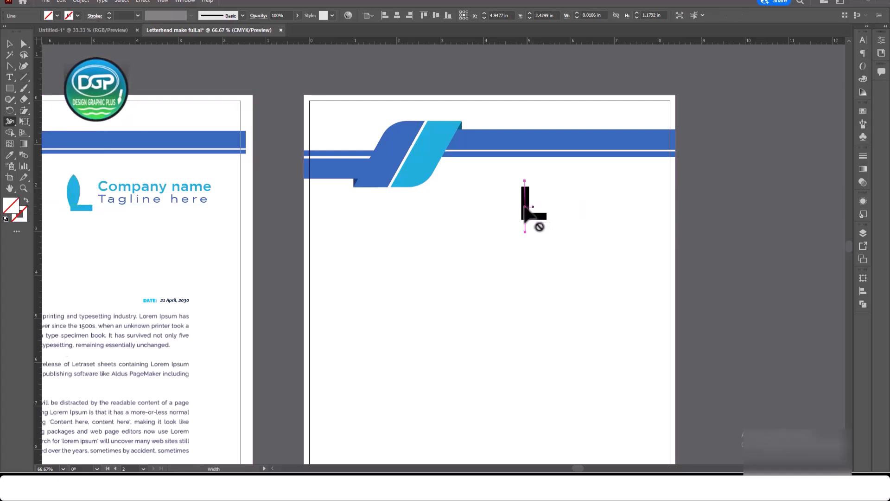
left_click(138, 15)
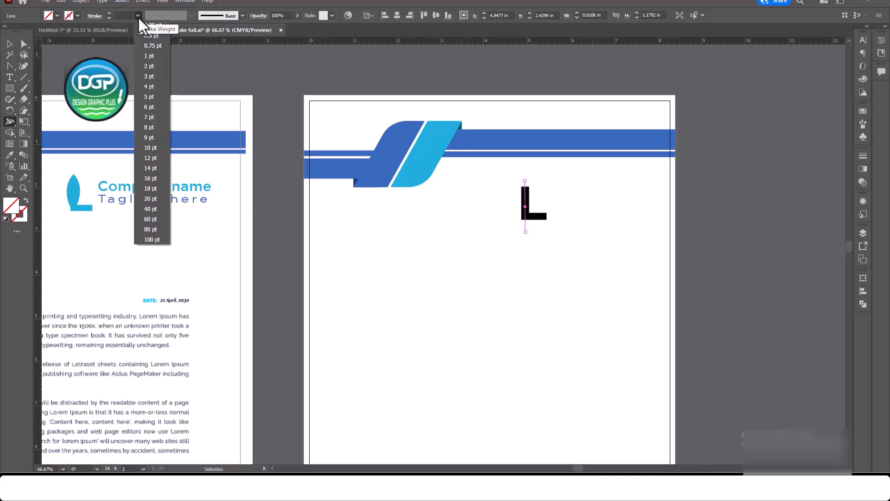
left_click(149, 96)
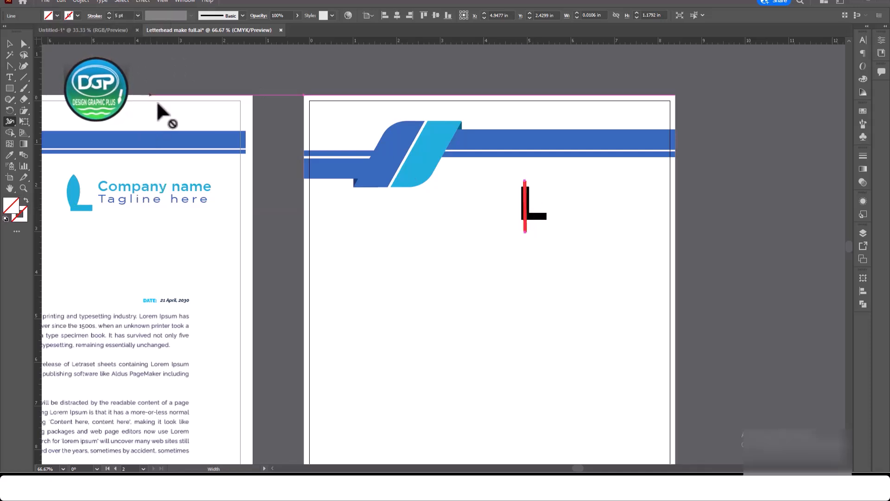
left_click(137, 15)
left_click(149, 56)
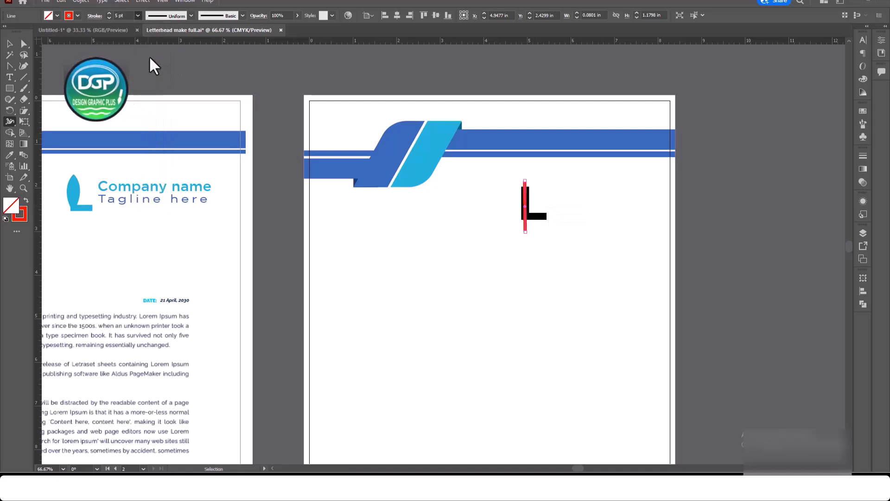
Step: Widen the middle of the vertical line with the Width tool into a leaf shape about 0.41 in wide
left_click(11, 122)
left_click_drag(533, 210, 534, 207)
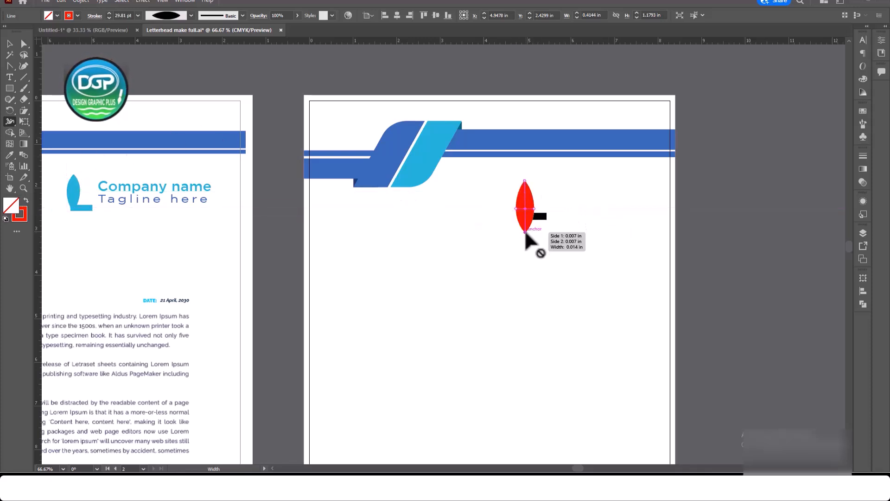
left_click(10, 43)
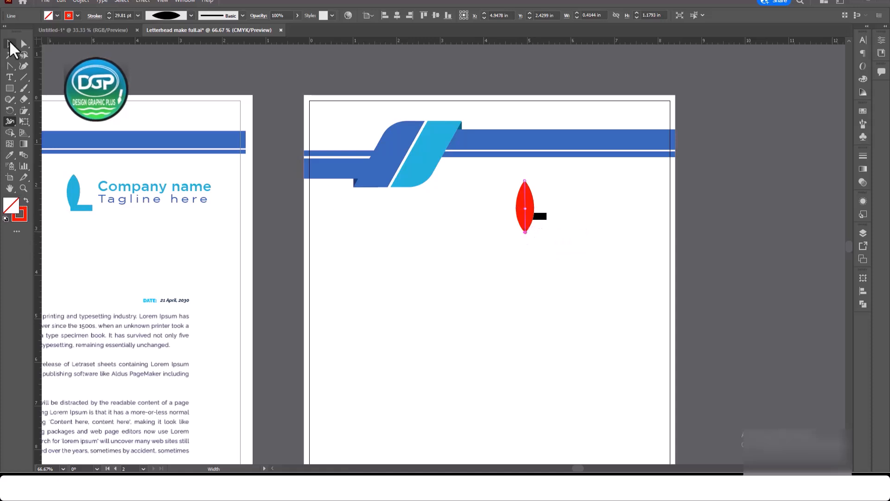
Step: Shorten the red leaf to about 0.89 in tall so its lower tip meets the L's baseline
left_click_drag(525, 232, 524, 219)
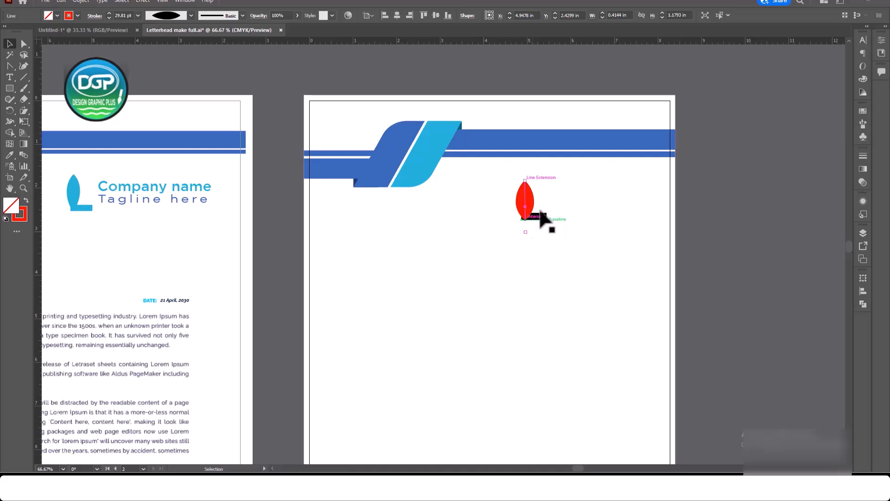
left_click(553, 205)
left_click(525, 185)
mouse_move(525, 180)
left_mouse_down()
mouse_move(526, 189)
mouse_move(525, 181)
left_mouse_up()
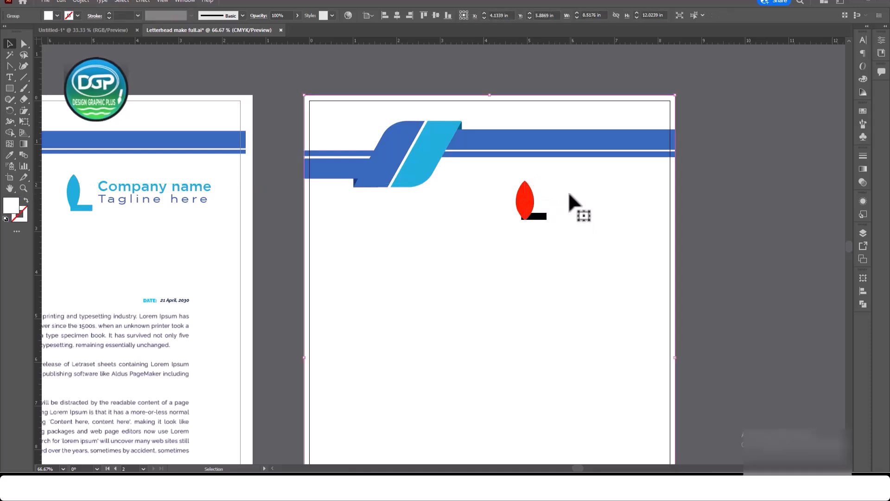
left_click(525, 196)
left_click(529, 201)
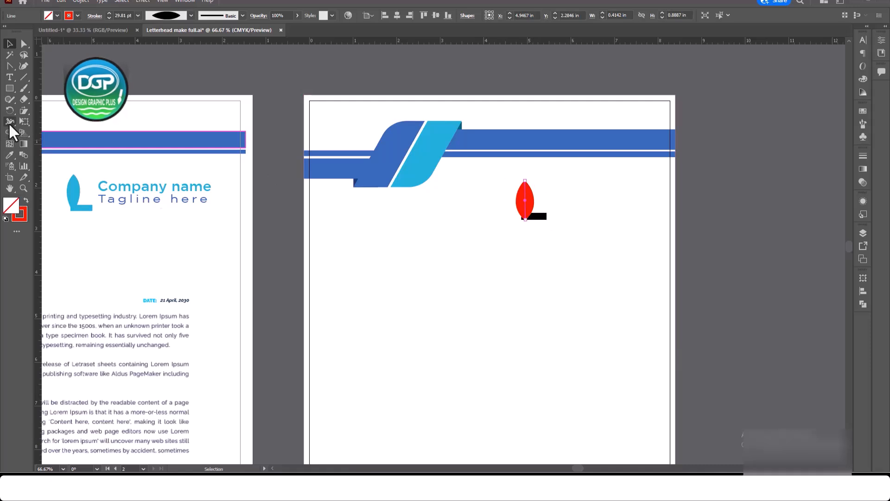
Step: Narrow the middle of the red leaf stroke to about 0.31 in wide with the Width tool
left_click(9, 121)
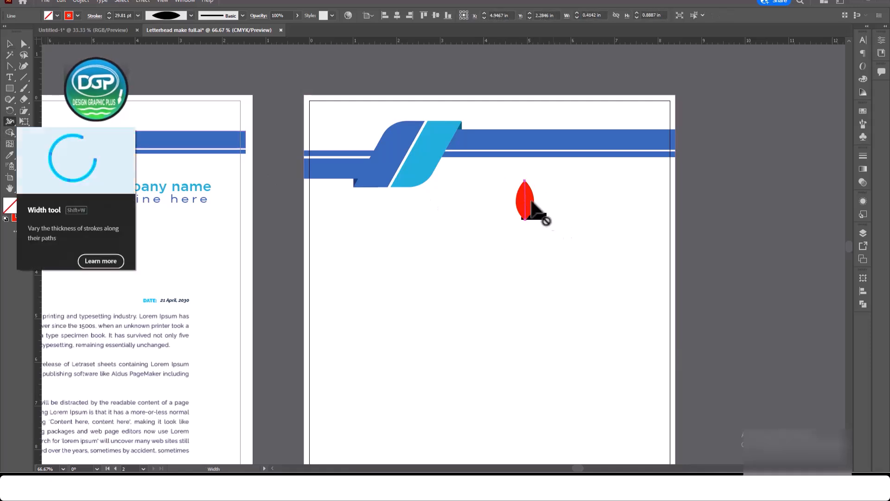
left_click_drag(533, 203, 531, 203)
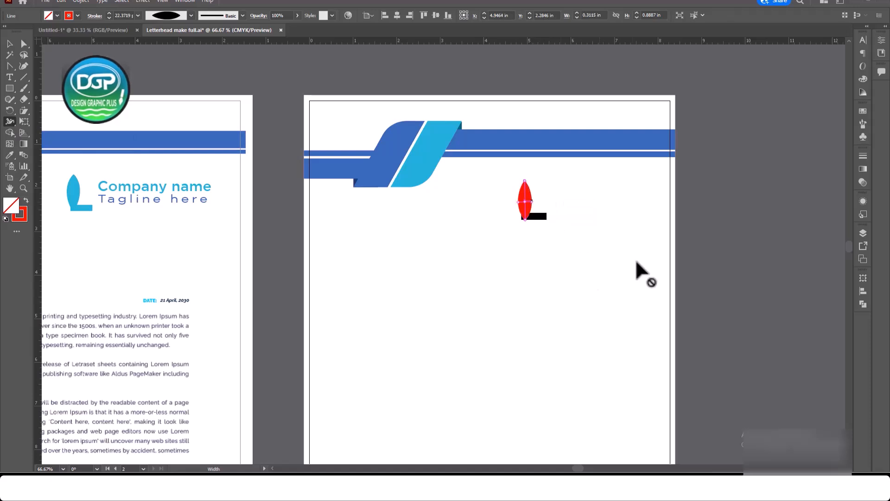
left_click(9, 44)
left_click(508, 197)
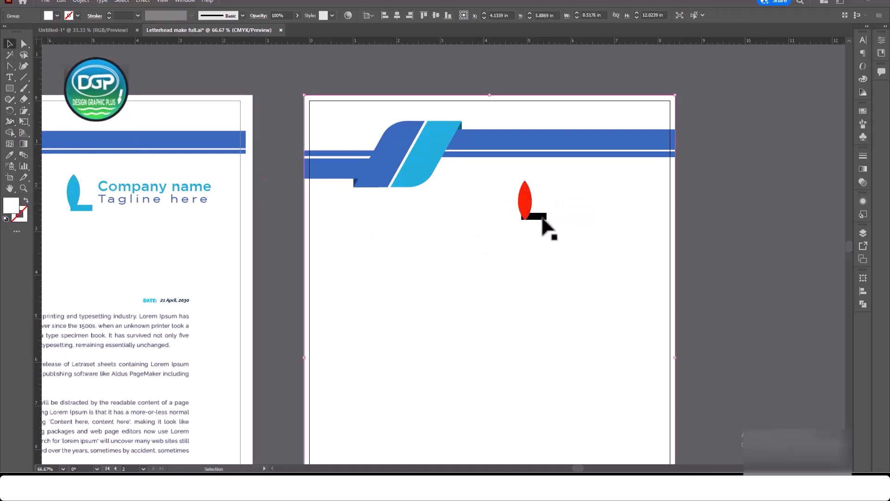
Step: Expand the appearance of the red leaf and the letter L, and expand both into filled shapes
left_click(543, 219)
left_click(527, 201, "shift")
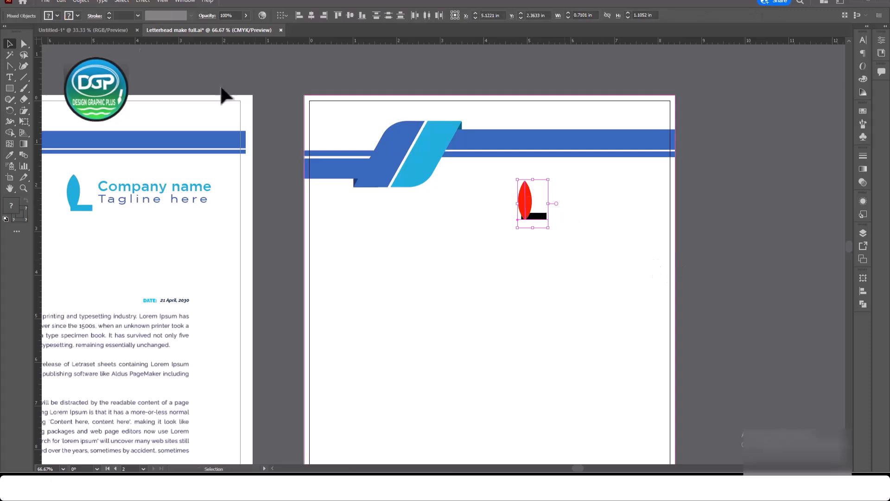
left_click(81, 2)
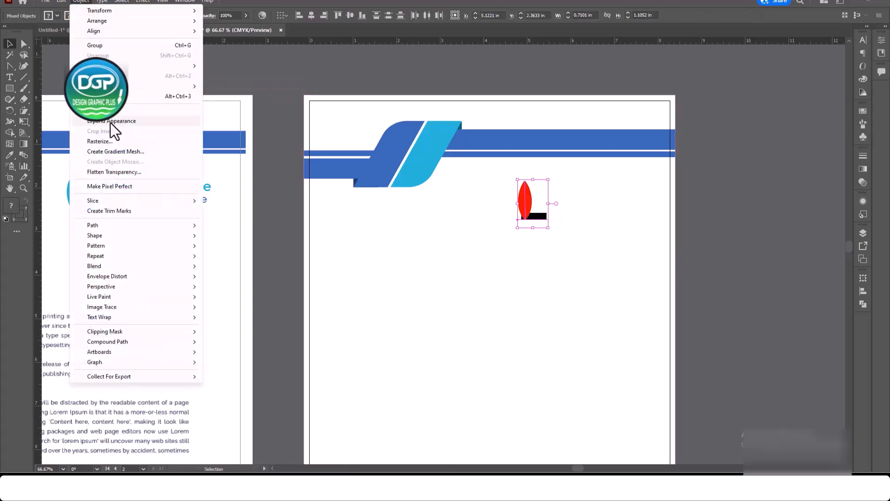
left_click(111, 122)
left_click(81, 1)
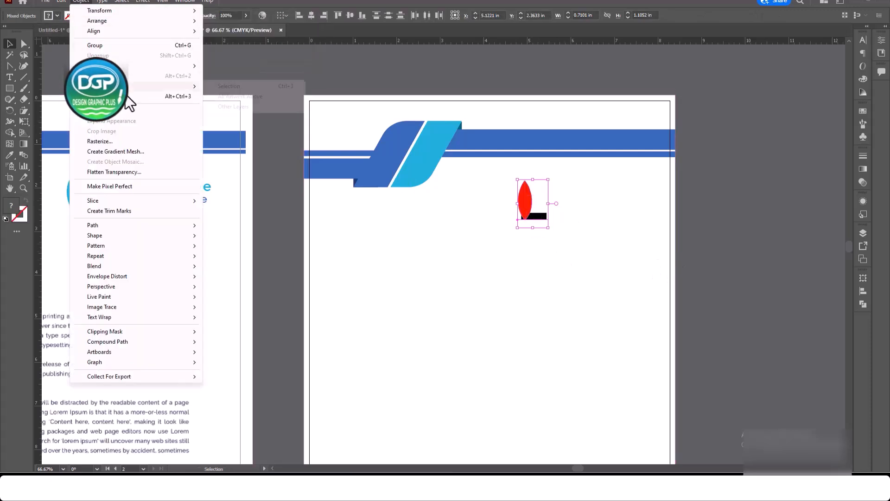
left_click(107, 114)
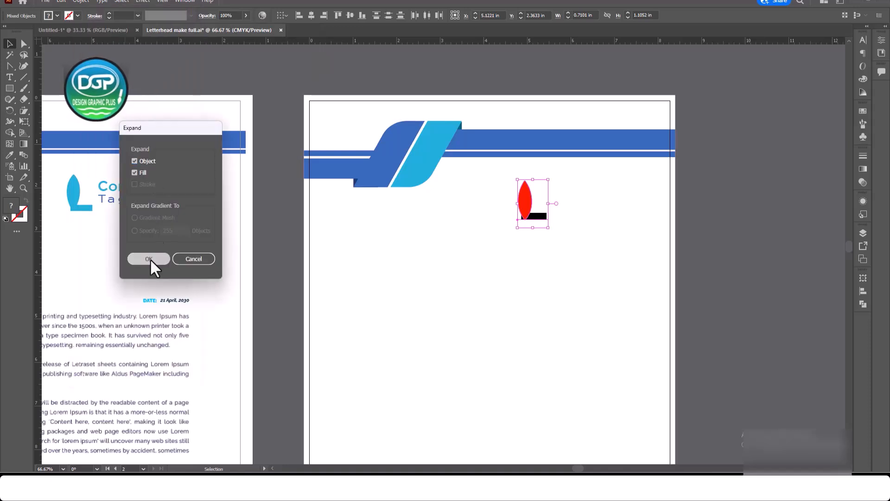
left_click(149, 258)
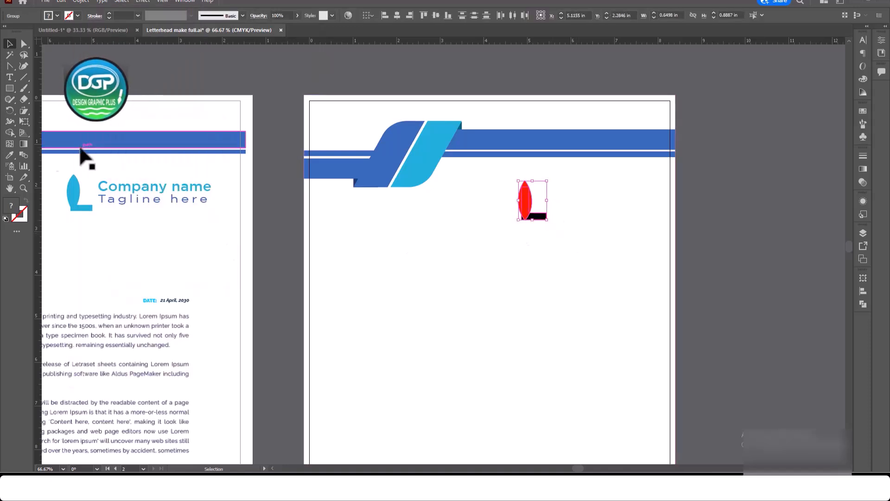
Step: Merge the leaf and the L's overlapping pieces into one solid logo shape with the Shape Builder tool
left_click(10, 133)
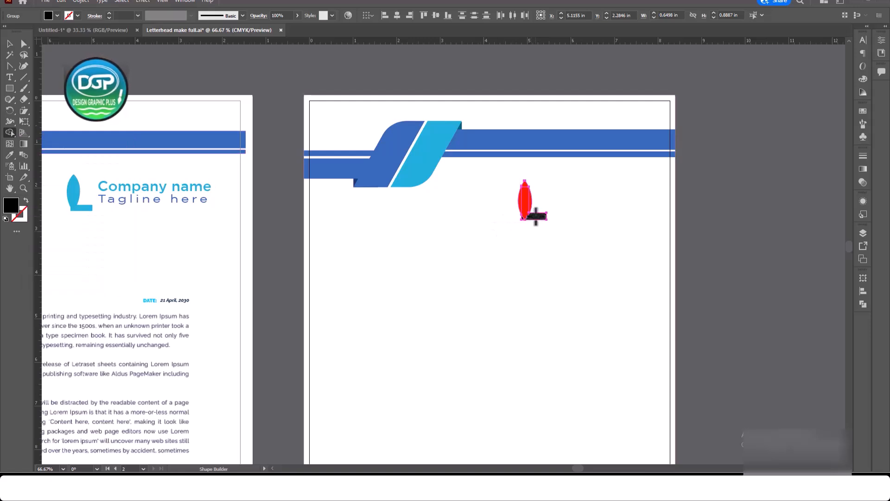
scroll(537, 215, "up", 2)
scroll(537, 216, "up", 1)
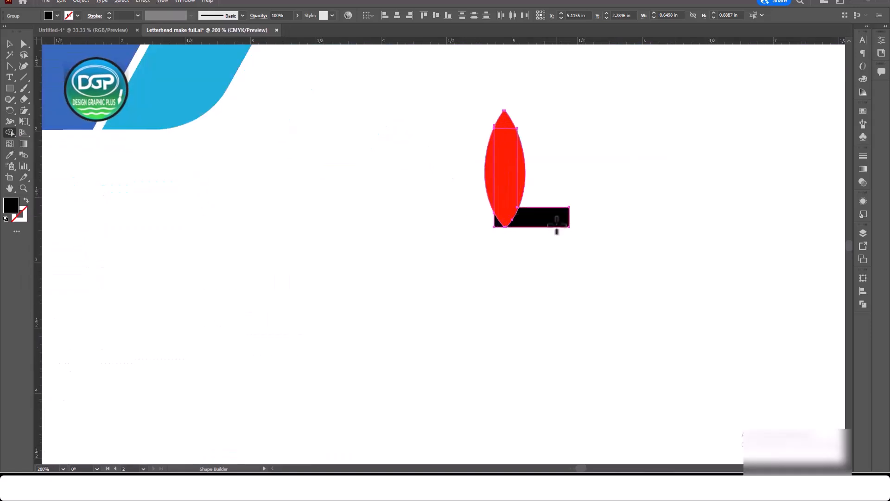
left_click_drag(506, 149, 512, 124)
left_click(522, 175)
left_click_drag(505, 217, 541, 216)
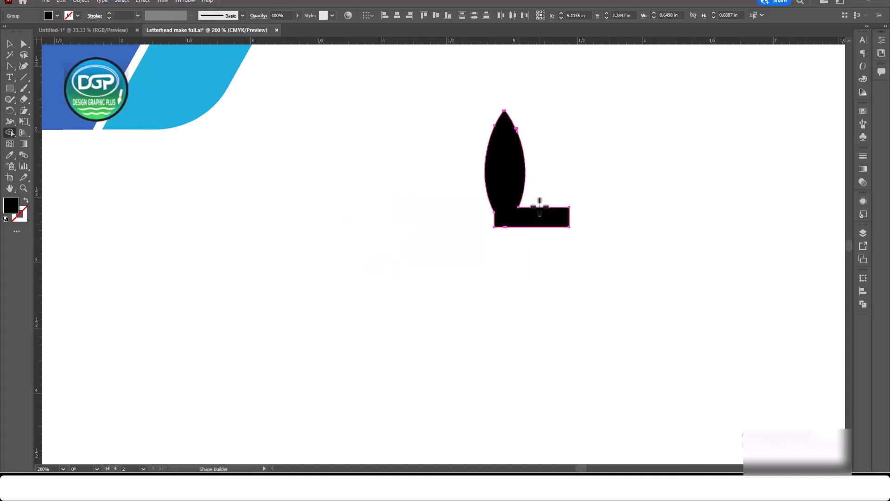
scroll(512, 237, "down", 3)
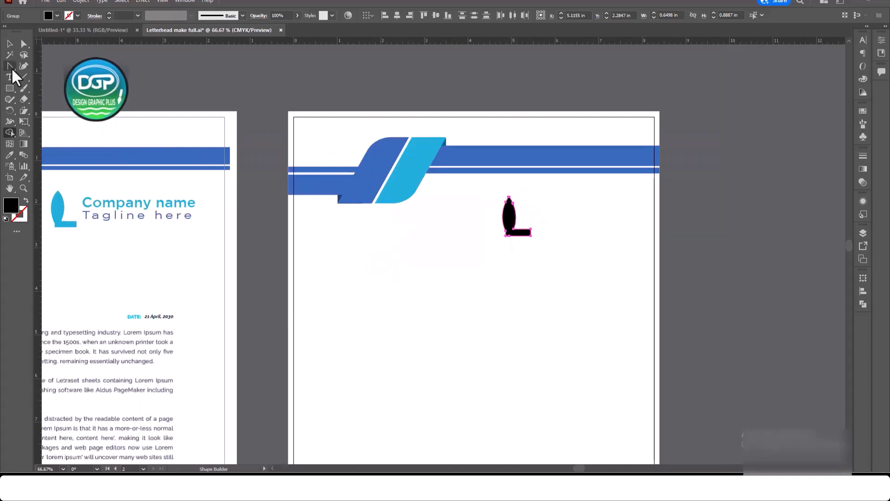
Step: Recolour the merged L logo with the light blue sampled from the finished letterhead's logo
left_click(10, 155)
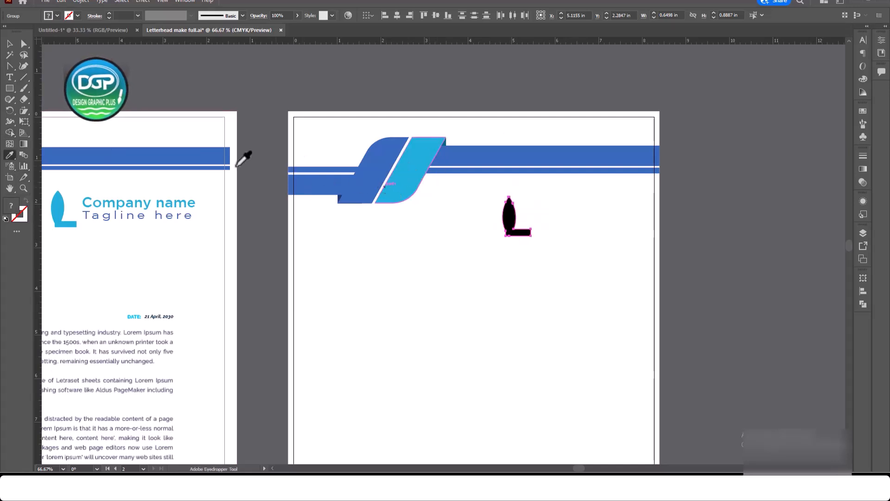
left_click(59, 208)
key("v")
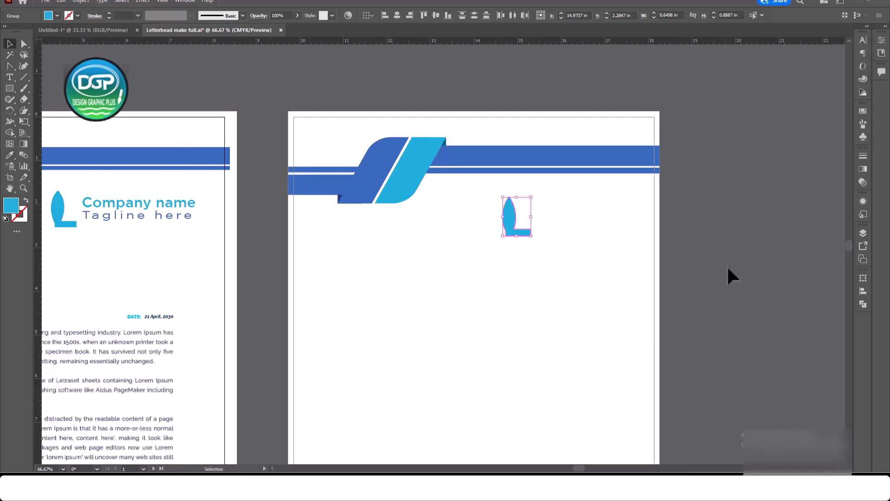
left_click(728, 264)
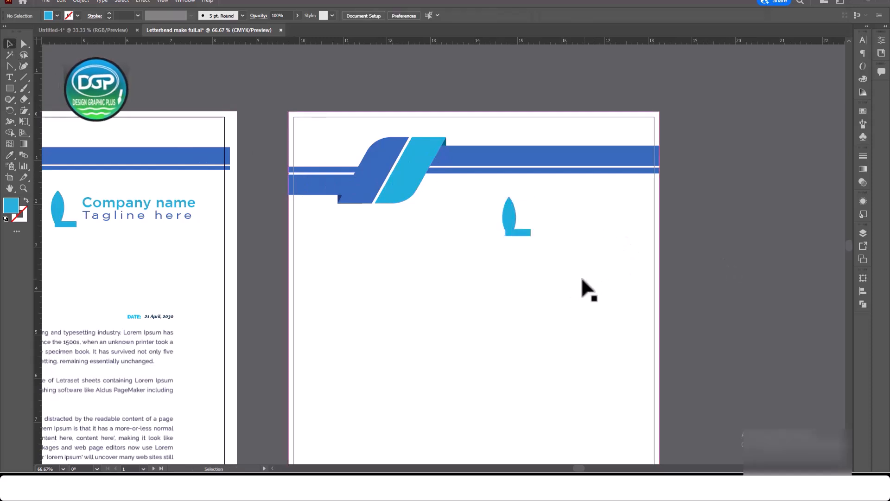
Step: Show the guides and move the L logo up and inward so its base meets the horizontal guide below the header
scroll(554, 289, "down", 2)
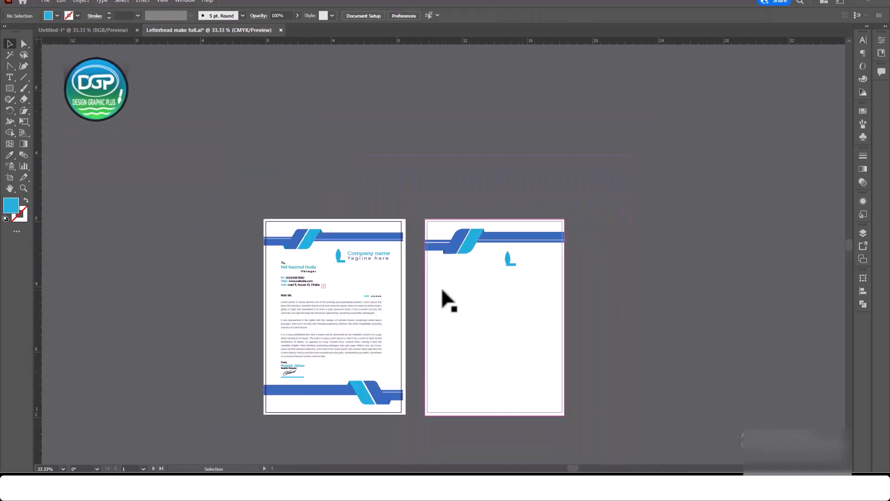
scroll(452, 287, "up", 1)
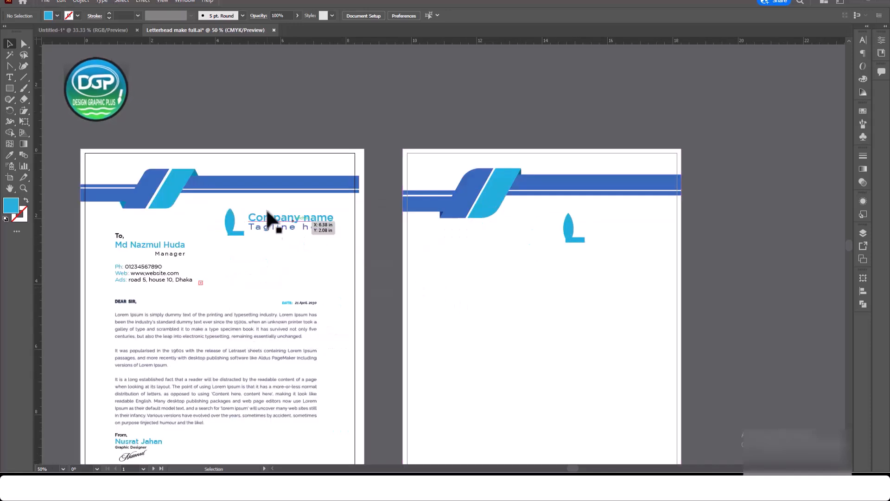
left_click(573, 234)
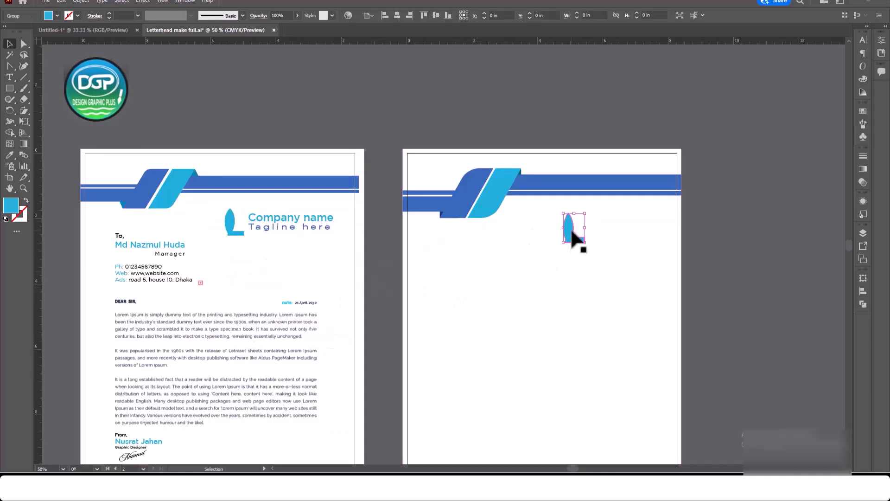
right_click(716, 215)
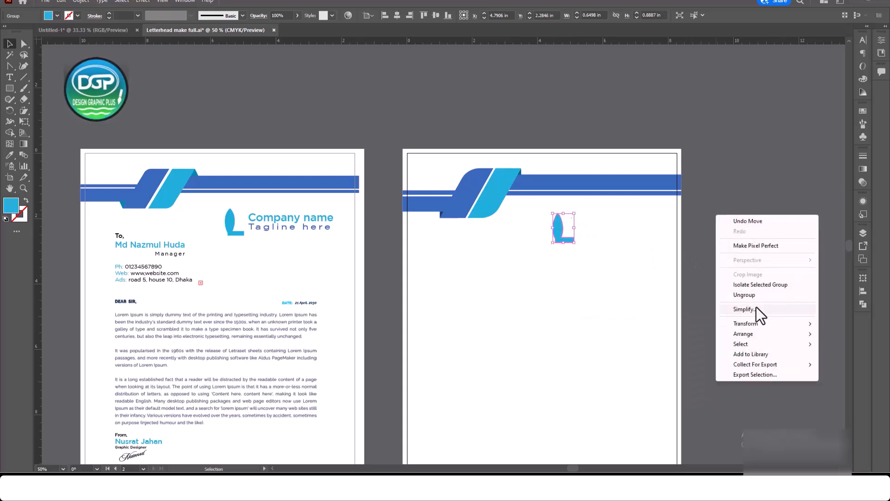
left_click(704, 358)
left_click(723, 293)
right_click(729, 233)
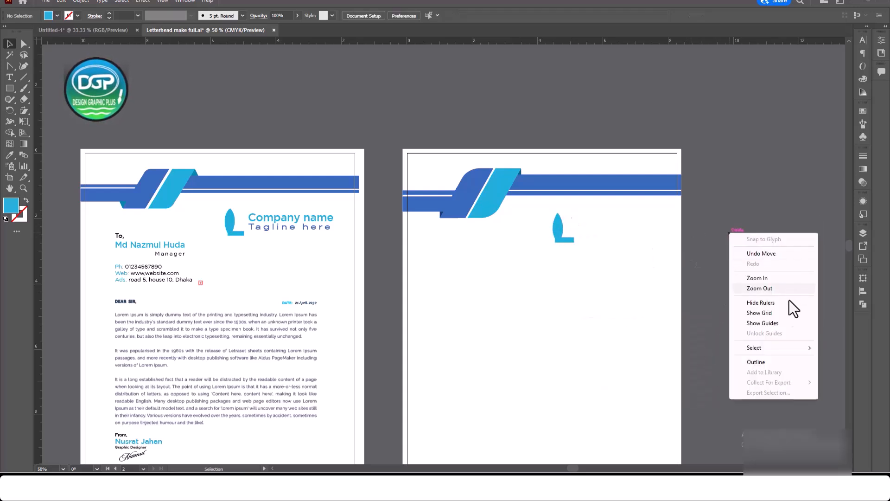
left_click(768, 323)
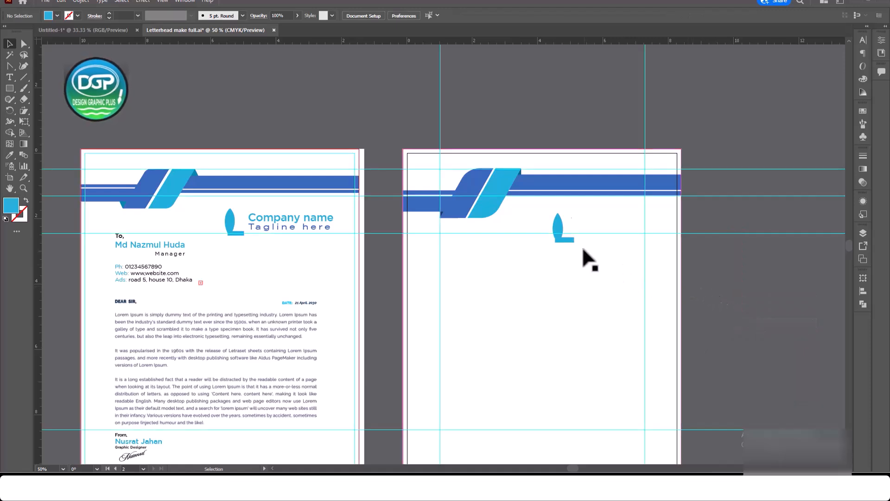
left_click_drag(559, 227, 546, 221)
left_click(263, 222)
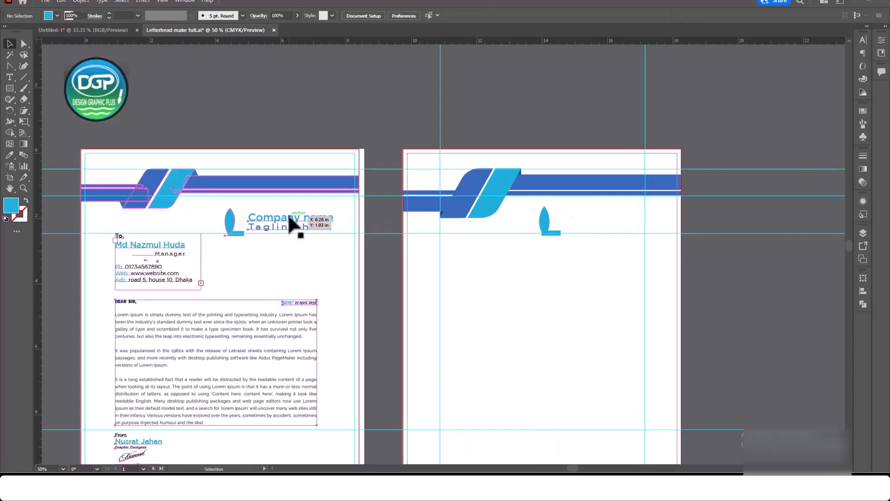
right_click(276, 208)
left_click(345, 291)
left_click(672, 302)
Step: Copy the "Company name" and "Tagline here" texts from the finished letterhead beside the new logo and bring them to the front
left_click(288, 216)
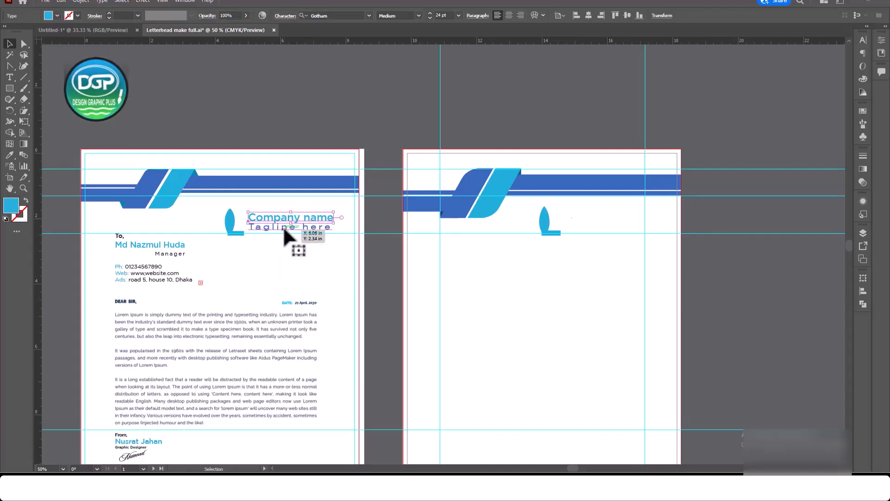
left_click(281, 226, "shift")
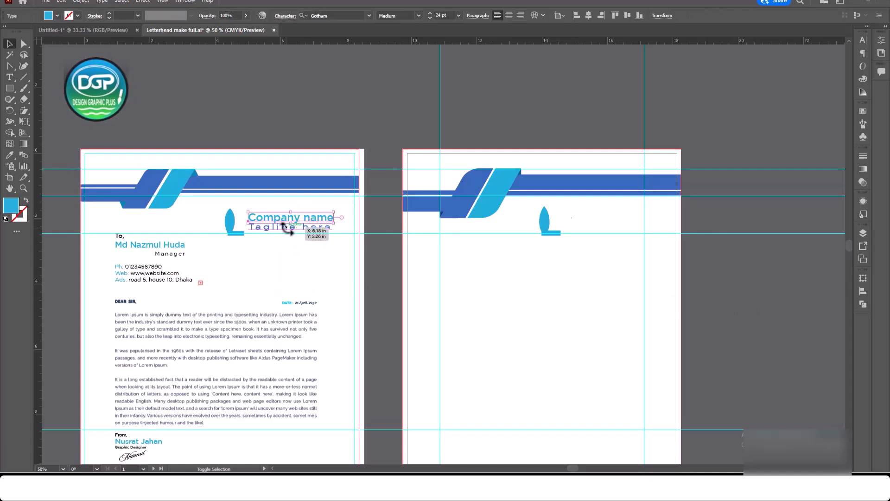
left_click_drag(271, 221, 286, 218)
key("ctrl+z")
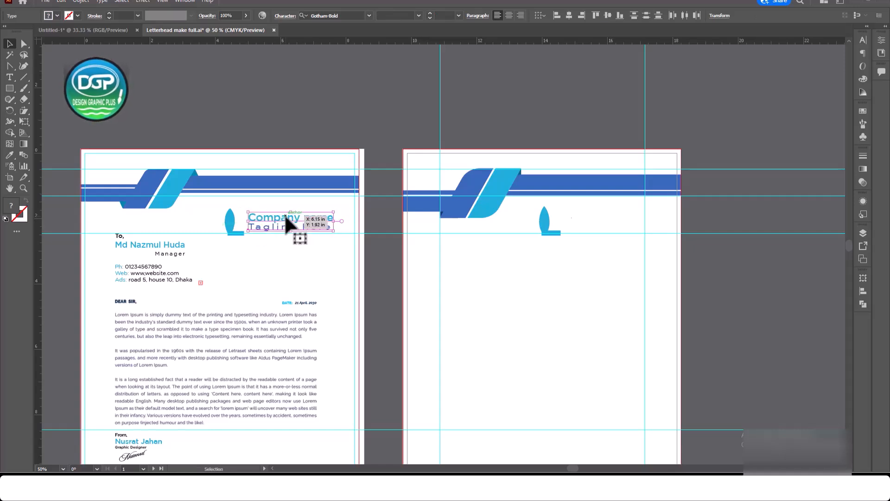
left_click_drag(281, 219, 599, 221)
right_click(599, 215)
mouse_move(646, 382)
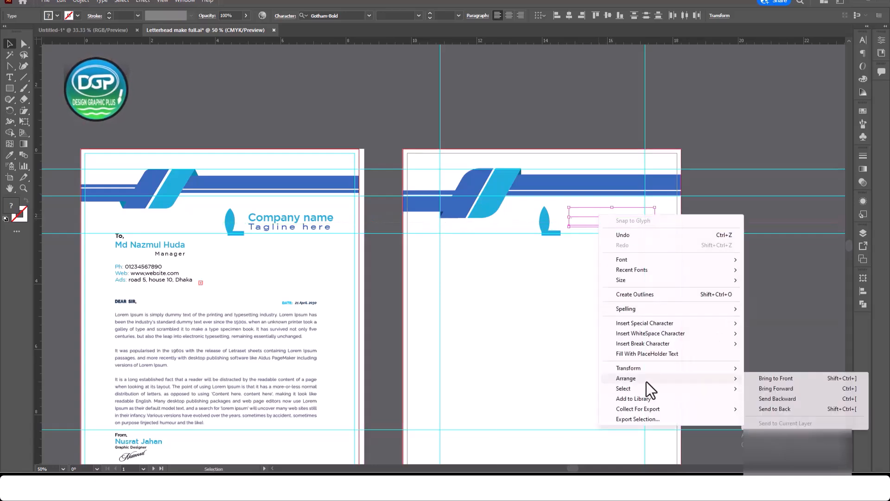
left_click(781, 380)
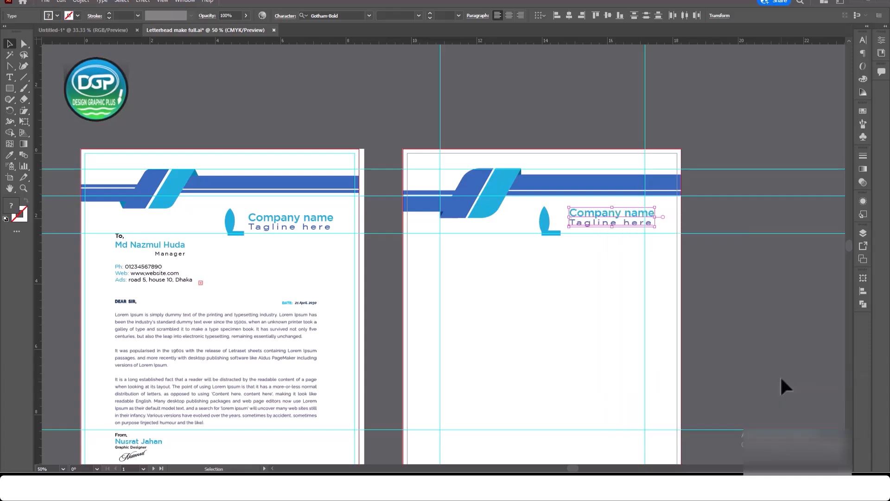
Step: Move the copied company name and tagline closer to the L logo, with their outer edge at the vertical margin guide
left_click_drag(610, 210, 598, 212)
left_click(807, 288)
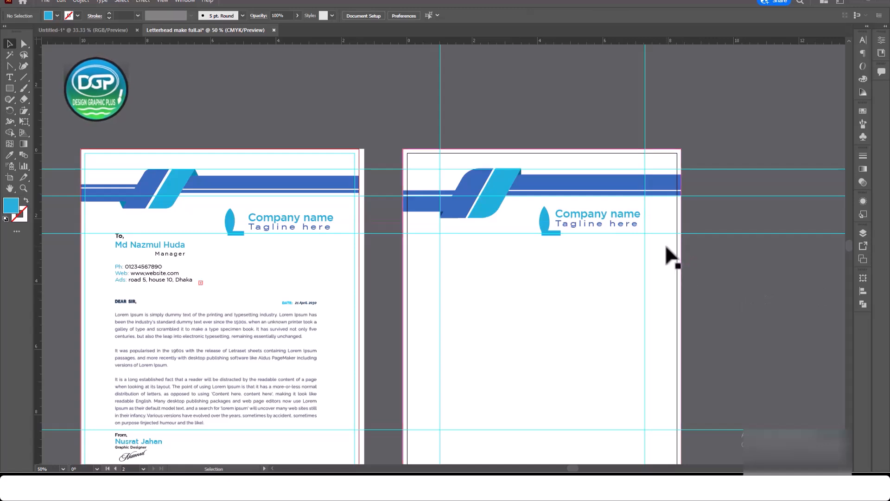
left_click(602, 212)
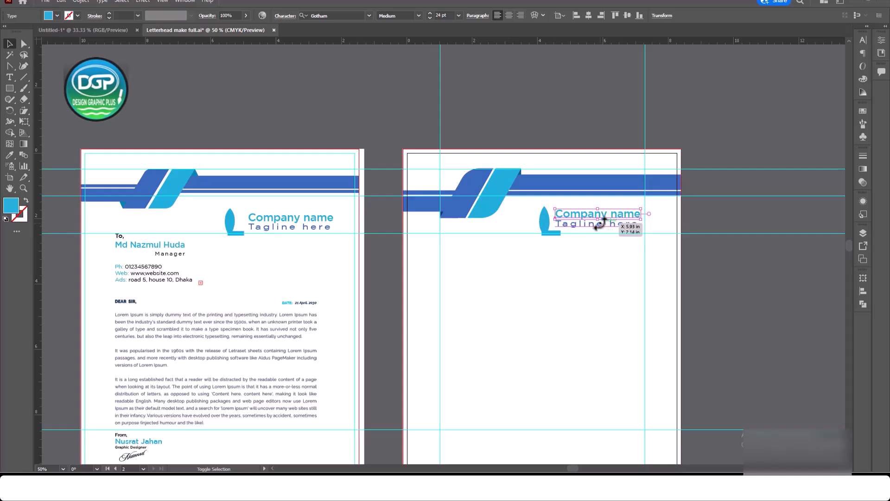
left_click_drag(598, 224, 599, 224)
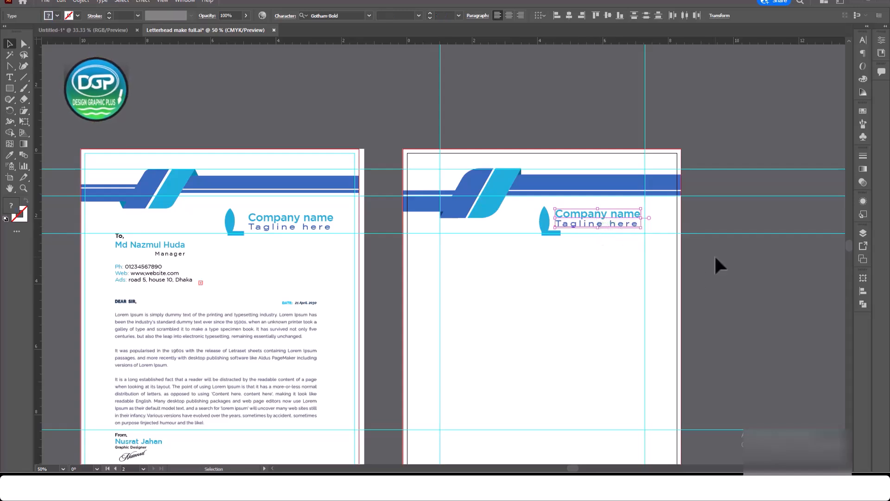
key("Right")
key("Right")
key("Right")
key("Right")
key("Right")
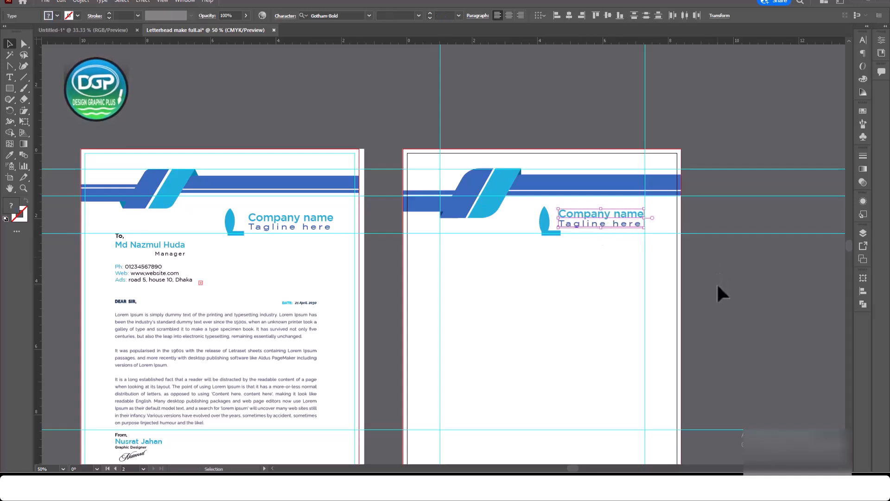
Step: Nudge the copied company name and tagline down so the tagline sits just above the horizontal guide
key("Down")
key("Down")
key("Down")
key("Down")
key("Down")
key("Down")
key("Down")
key("Down")
key("Down")
key("Down")
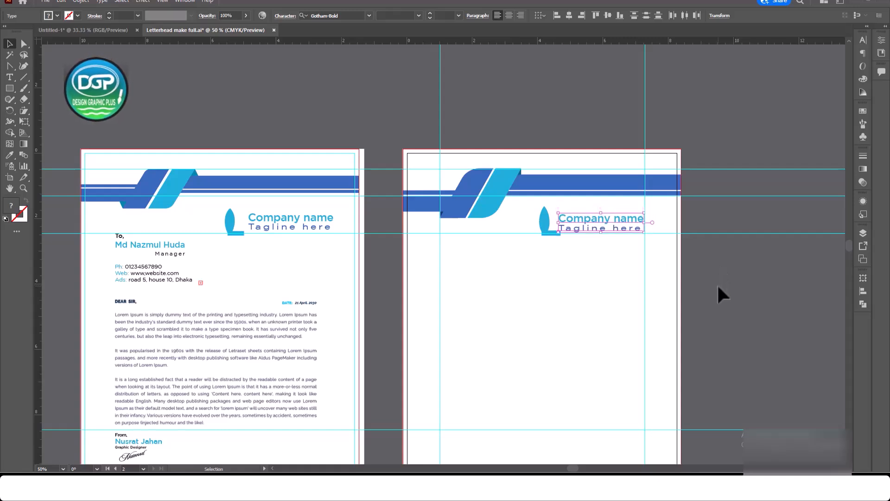
key("Up")
key("Up")
key("Up")
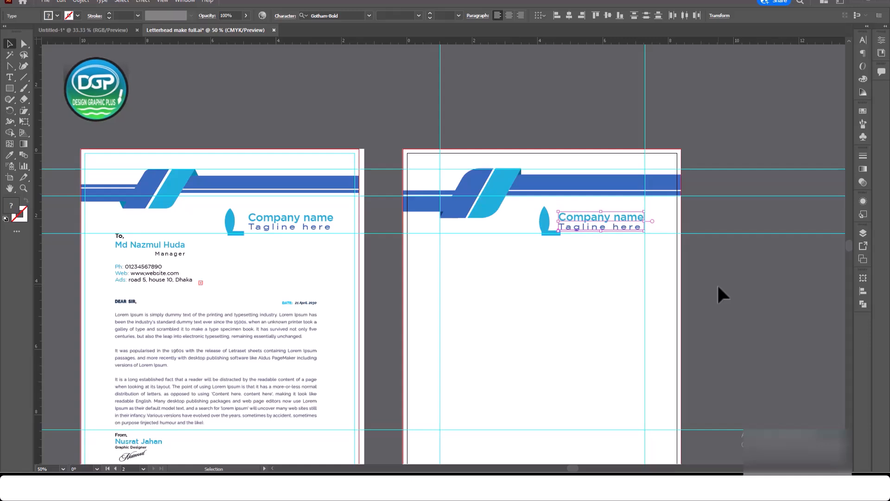
left_click(714, 285)
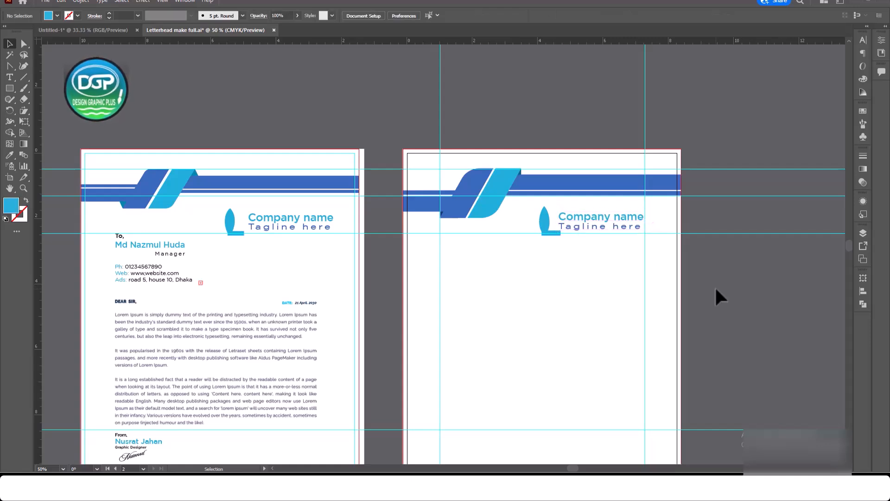
Step: Nudge the new artboard's company name and tagline slightly outward so their outer edge meets the vertical margin guide
left_click(602, 222)
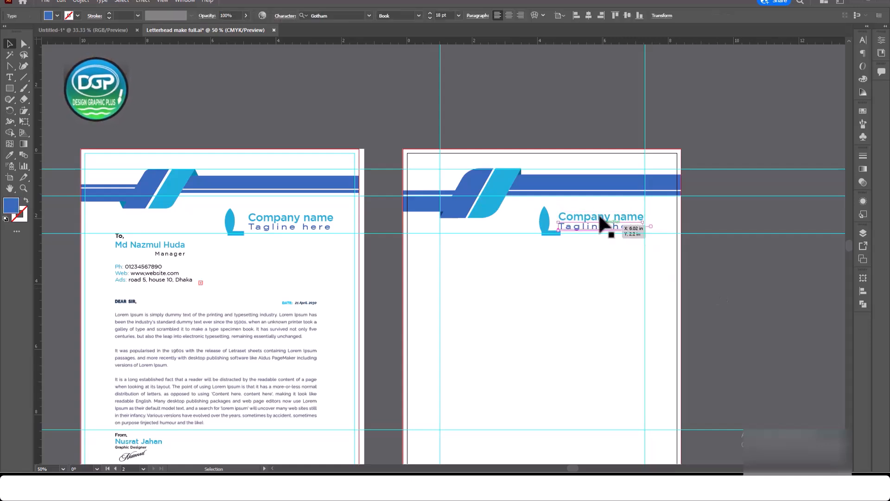
left_click(600, 217, "shift")
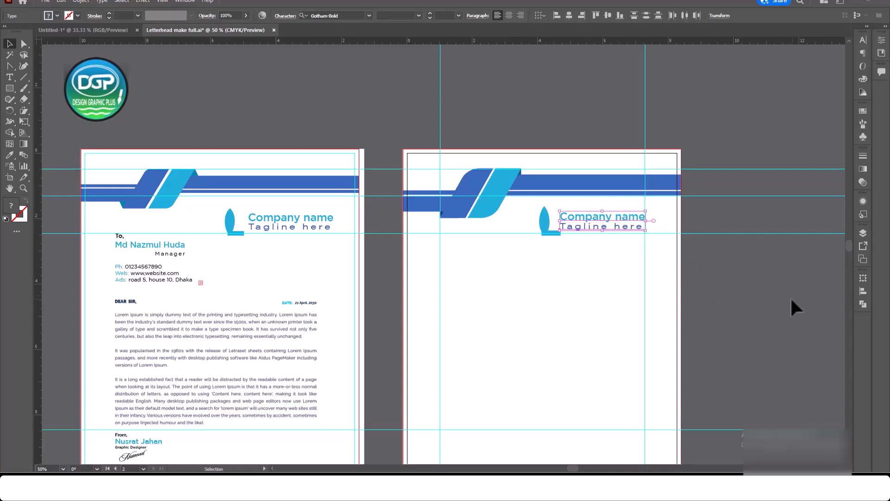
left_click(767, 313)
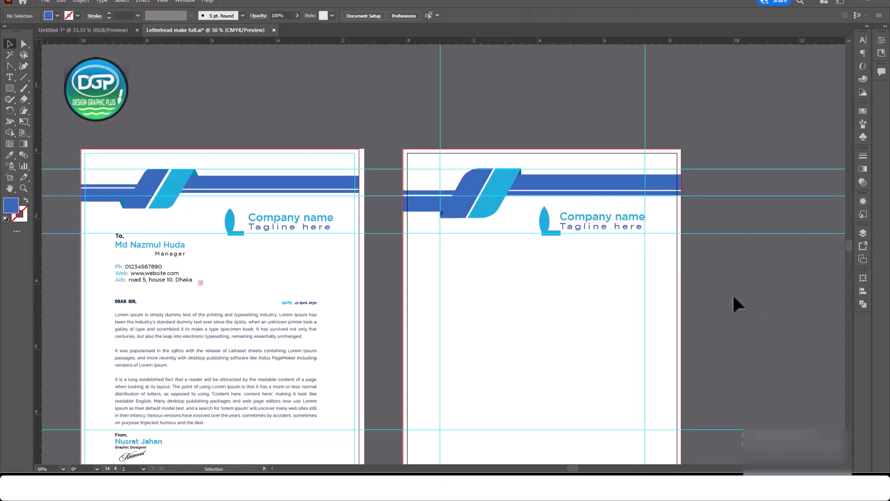
Step: Copy the recipient details block from the finished letterhead to the new artboard, in front and just below the horizontal guide beside the margin guide
scroll(652, 352, "down", 3)
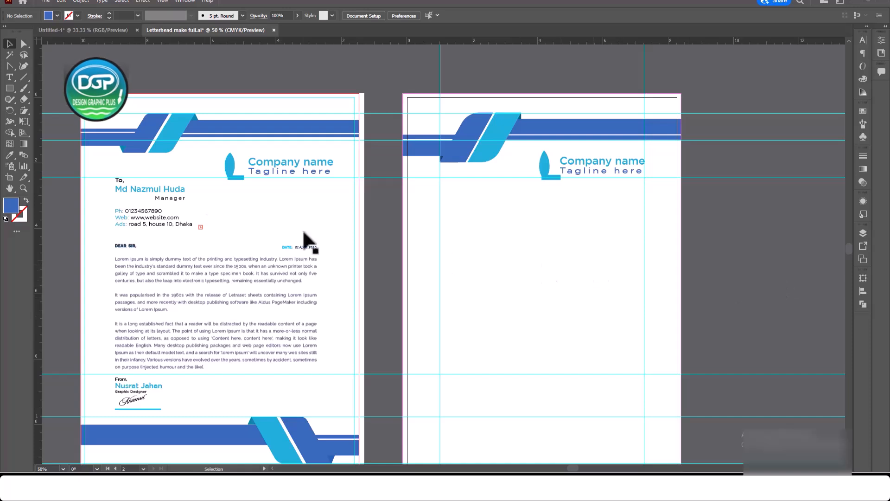
left_click(149, 189)
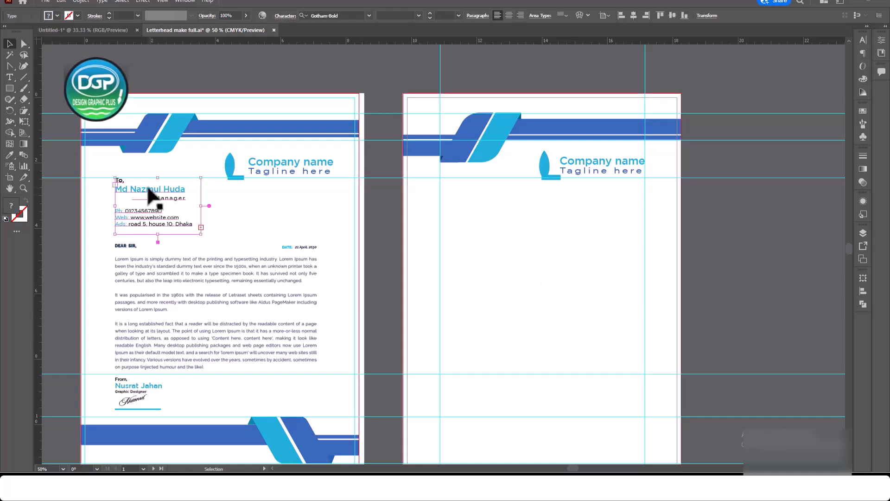
left_click_drag(148, 190, 478, 215)
right_click(478, 215)
mouse_move(535, 379)
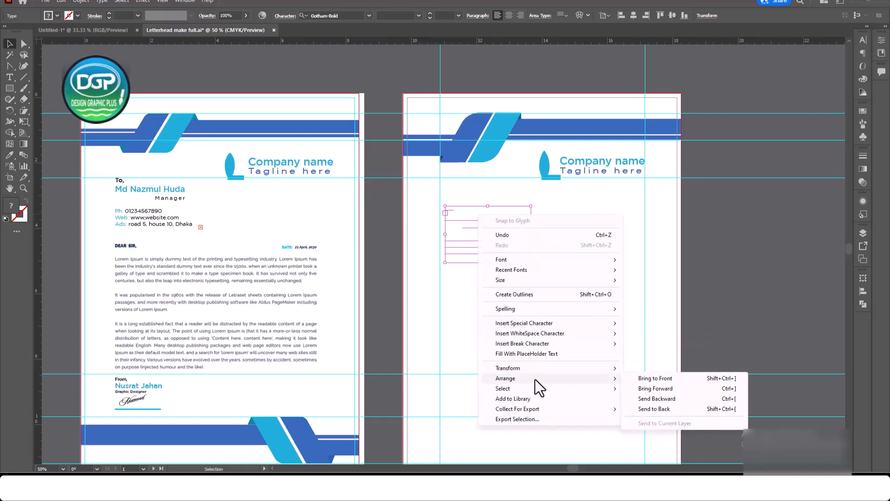
left_click(661, 379)
left_click_drag(487, 217, 484, 187)
scroll(622, 288, "down", 1)
left_click(572, 241)
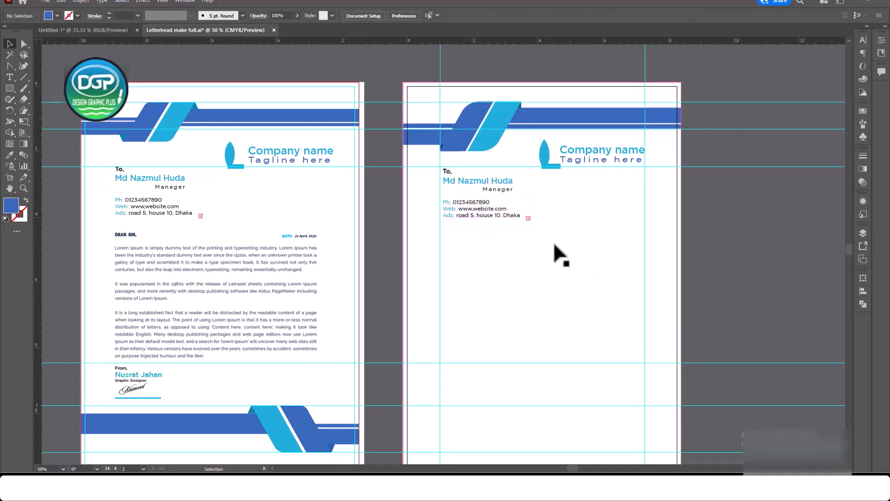
Step: Extend the copied recipient text frame downward to make room for its overflowing text
left_click(528, 219)
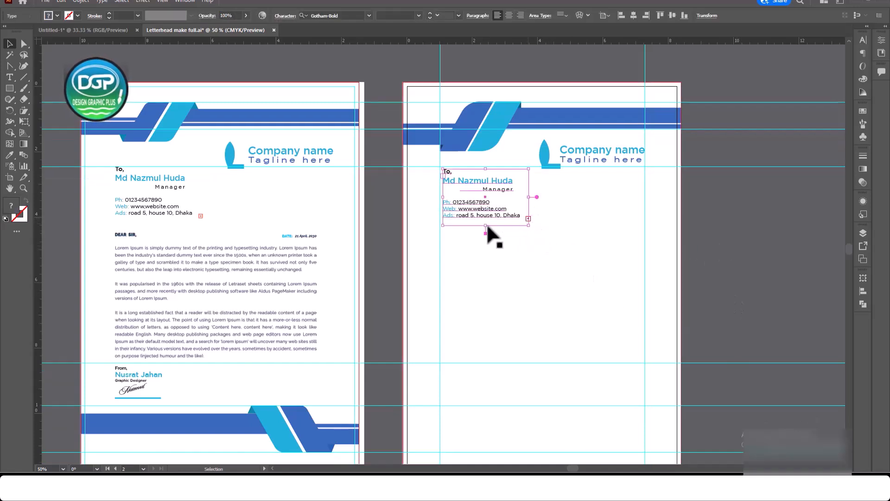
left_click_drag(486, 226, 487, 252)
left_click(739, 263)
left_click(149, 255)
left_click_drag(149, 255, 496, 252)
key("ctrl+z")
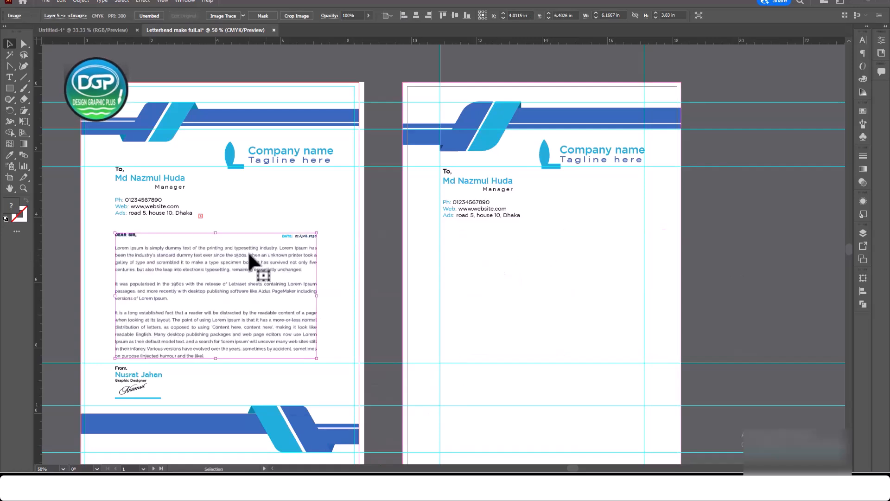
Step: Bring the finished letterhead's "DEAR SIR," body to the front and copy it between the new artboard's vertical guides, below the recipient details
right_click(205, 254)
mouse_move(256, 334)
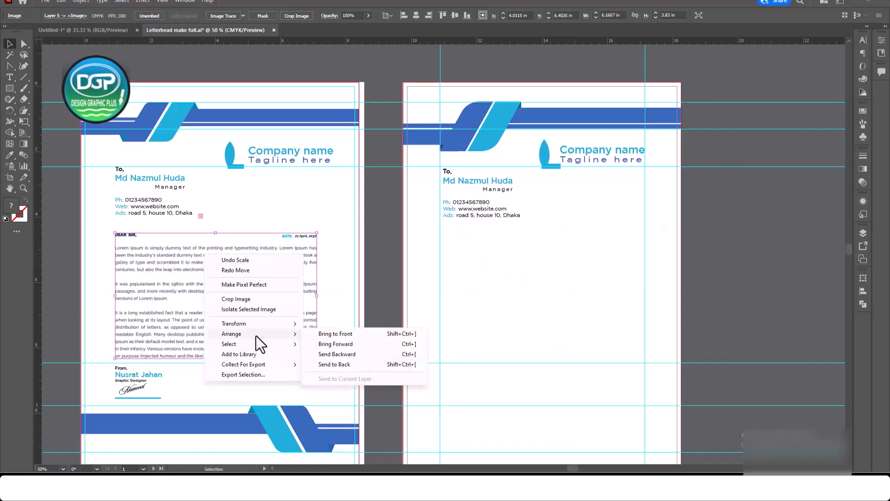
left_click(332, 335)
left_click_drag(222, 261, 555, 273)
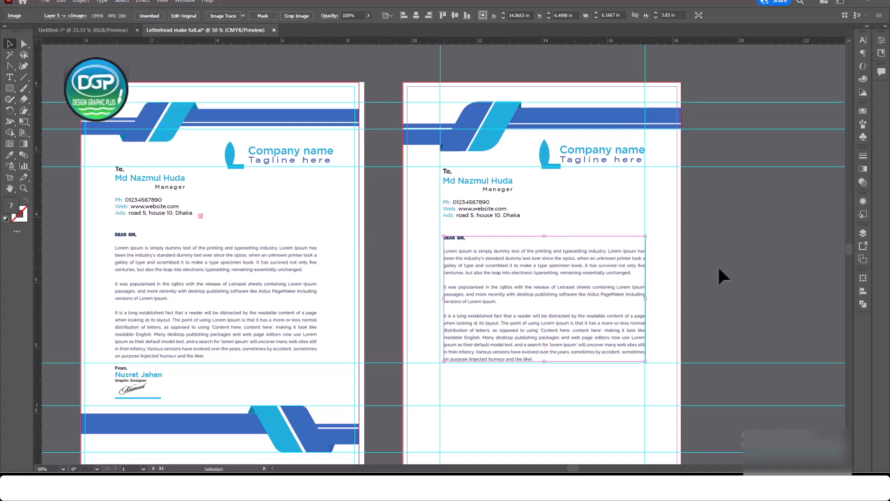
left_click(717, 265)
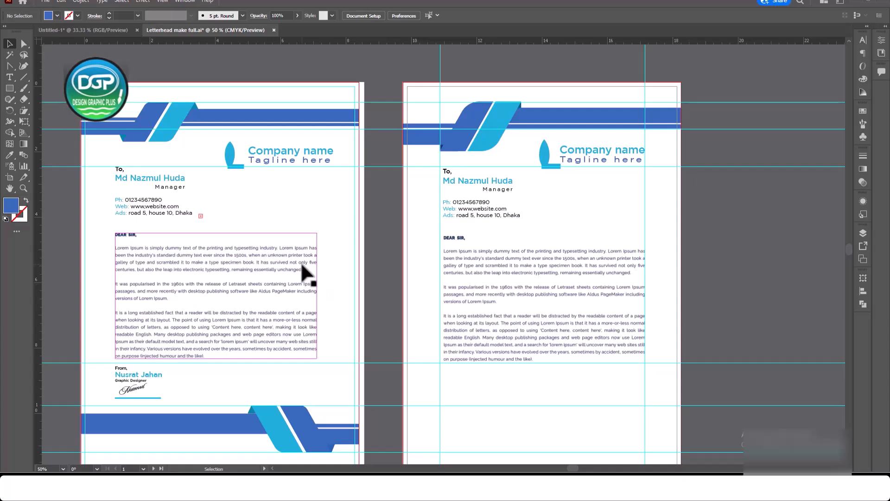
Step: Lower the finished letterhead's body slightly to uncover its date, and copy the date in front of the new letter body beside the margin guide
mouse_move(301, 266)
left_mouse_down()
mouse_move(278, 274)
mouse_move(304, 270)
mouse_move(302, 277)
left_mouse_up()
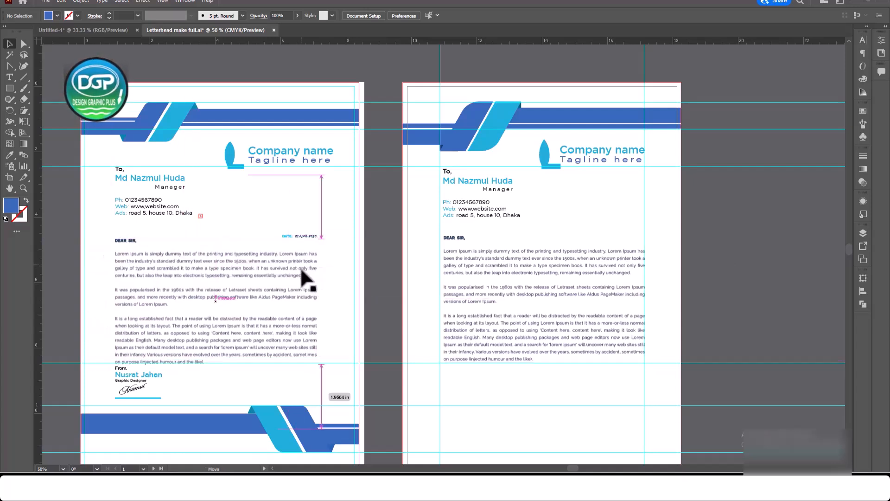
left_click(668, 263)
left_click_drag(303, 237, 624, 233)
right_click(624, 233)
mouse_move(661, 316)
left_click(748, 312)
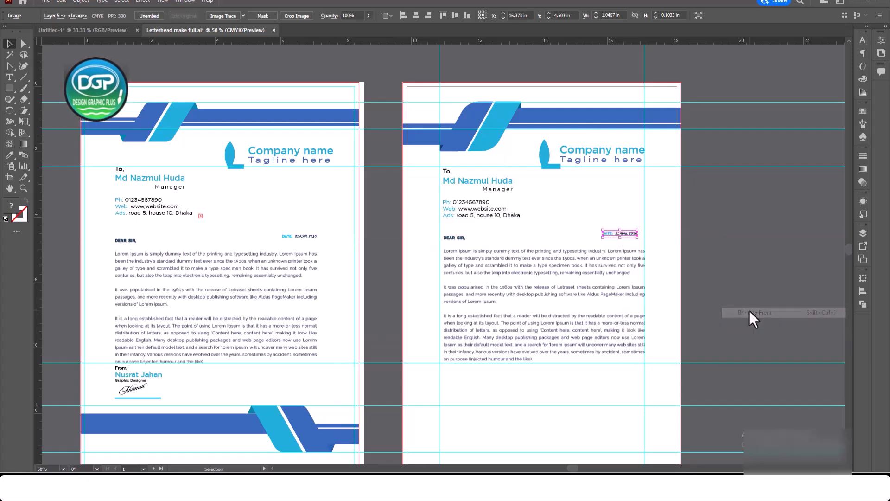
left_click(723, 261)
left_click_drag(633, 231, 634, 236)
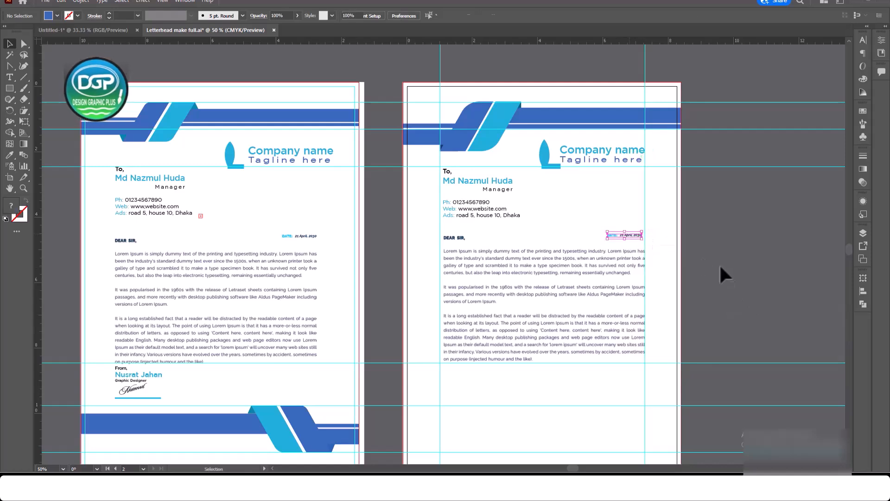
Step: Copy the "From," sign-off with sender name, job title, signature and underline below the new artboard's letter body, and bring it to the front
scroll(720, 271, "down", 3)
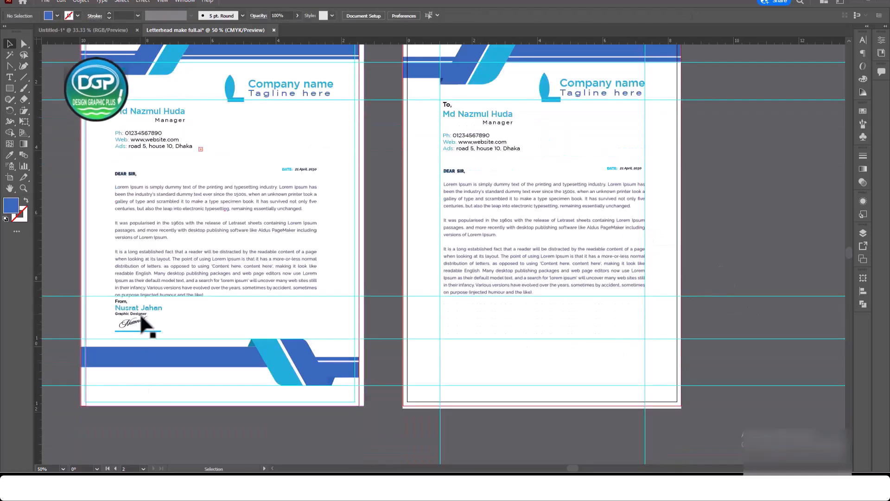
left_click_drag(129, 312, 131, 313)
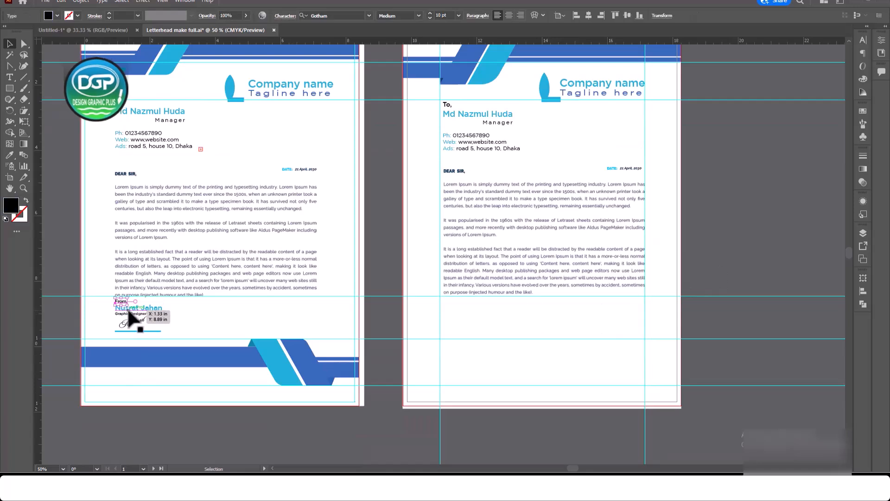
left_click(146, 310, "shift")
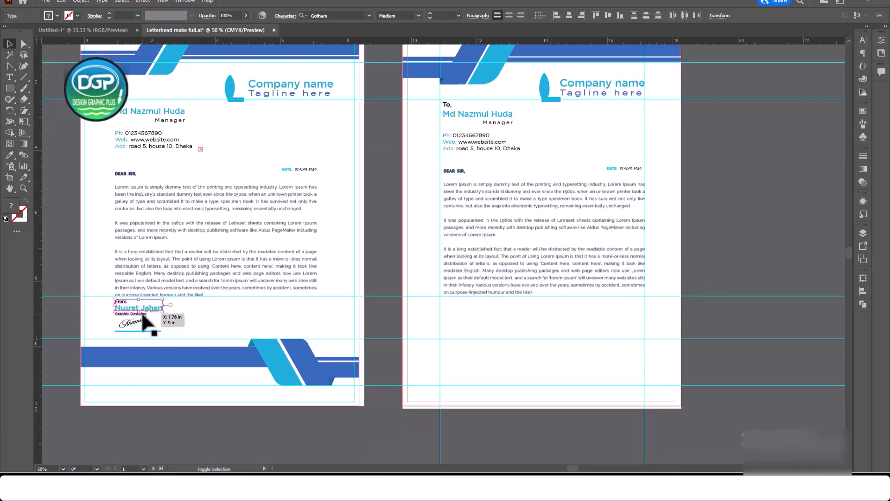
left_click(137, 321, "shift")
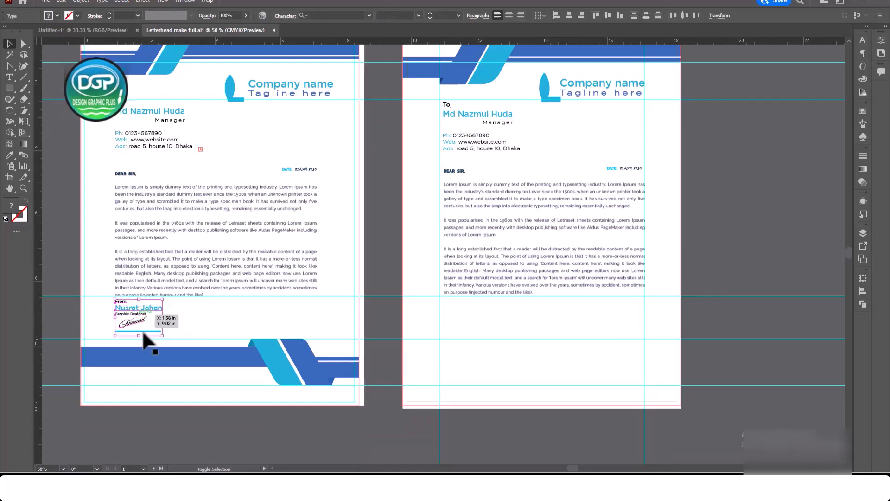
left_click(144, 331, "shift")
left_click_drag(135, 319, 460, 321)
right_click(458, 317)
mouse_move(510, 424)
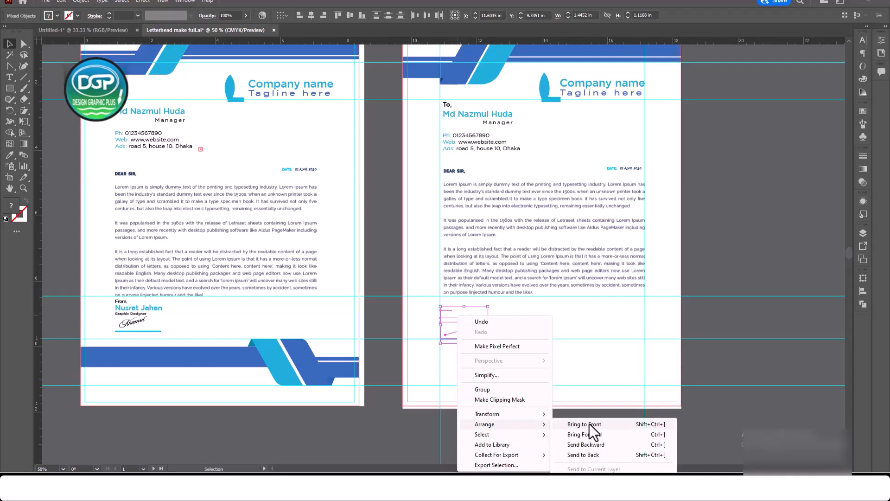
left_click(587, 423)
left_click(735, 364)
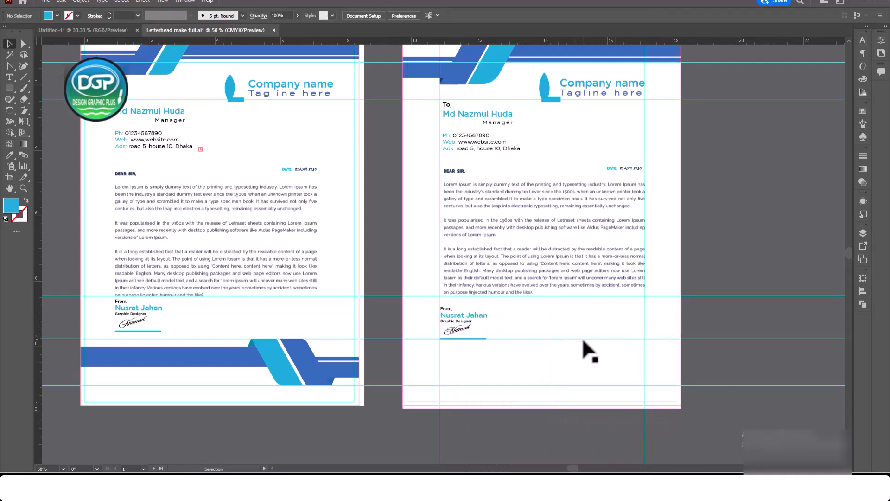
Step: Move the copied sign-off text and signature up, closer to the letter body, leaving the blue underline in place
left_click(459, 320)
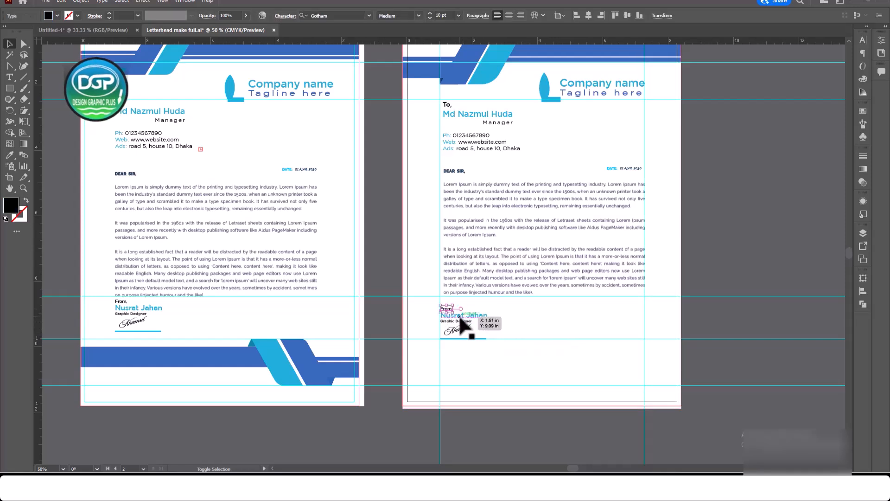
left_click(459, 318, "shift")
left_click(460, 329, "shift")
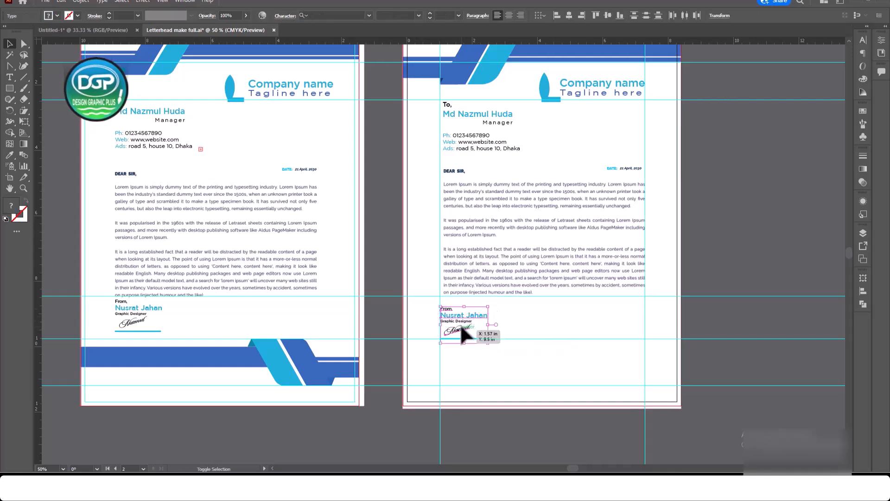
left_click_drag(457, 317, 457, 308)
left_click(730, 352)
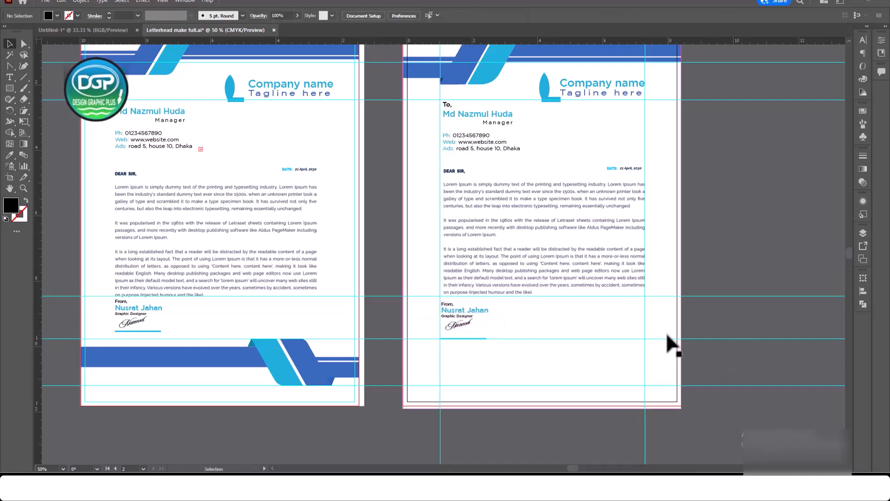
Step: Select all artwork on the new artboard and lock the selection
scroll(672, 331, "up", 2)
scroll(670, 331, "up", 2)
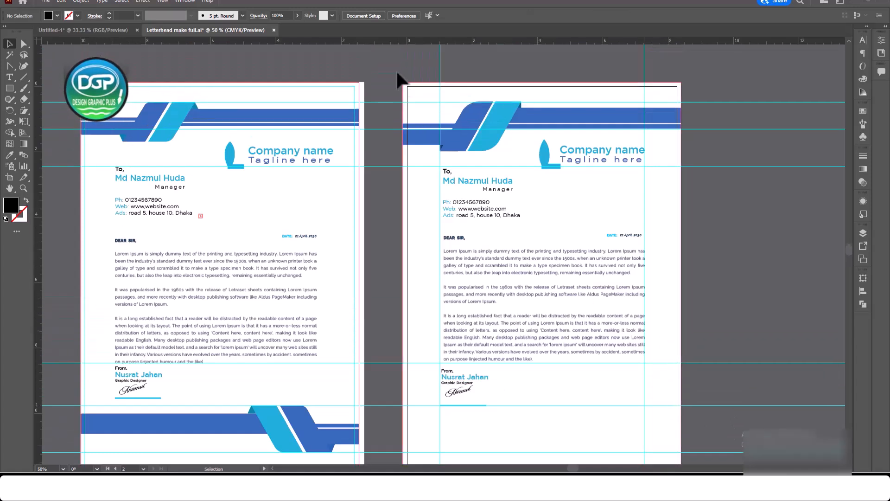
scroll(697, 425, "down", 2)
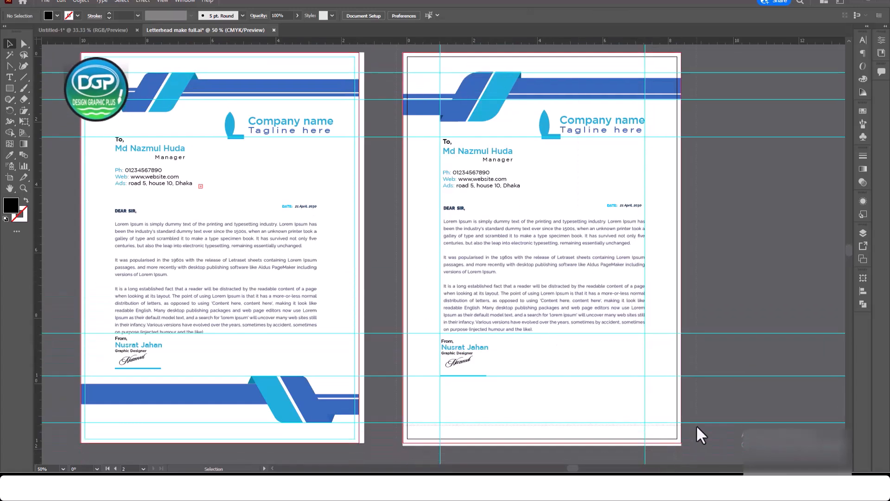
key("ctrl+a")
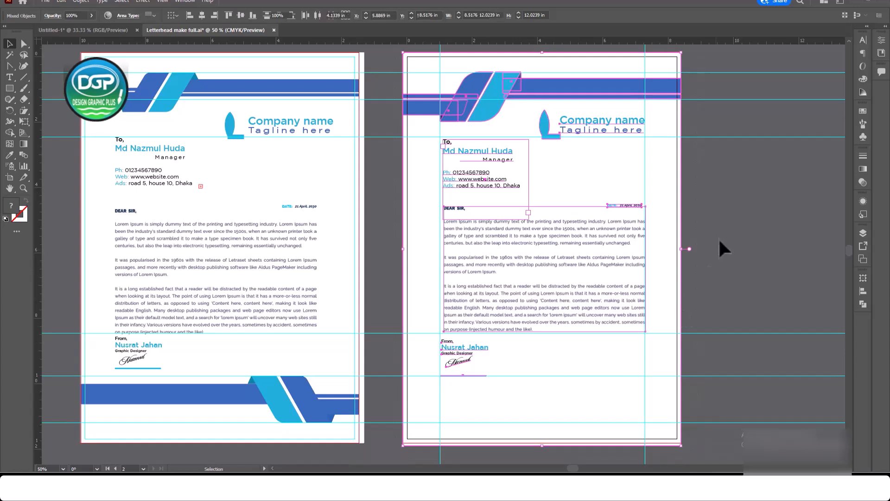
left_click(719, 230)
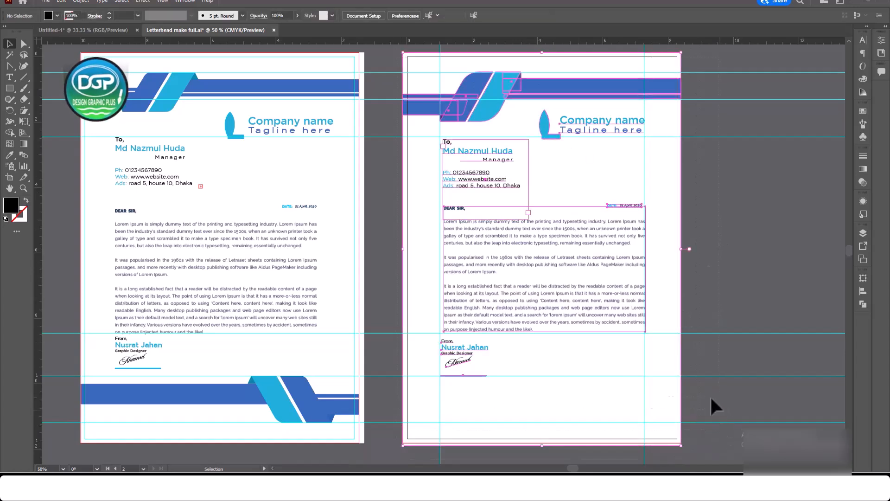
key("ctrl+a")
left_click(81, 1)
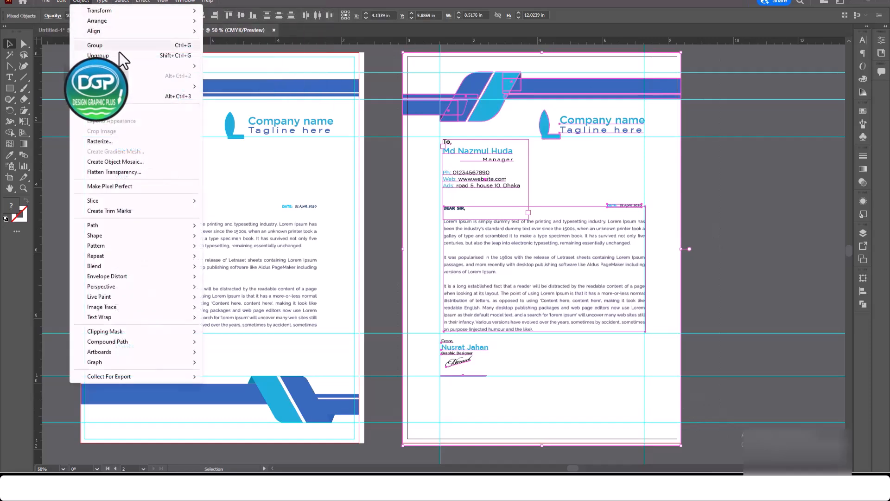
mouse_move(186, 65)
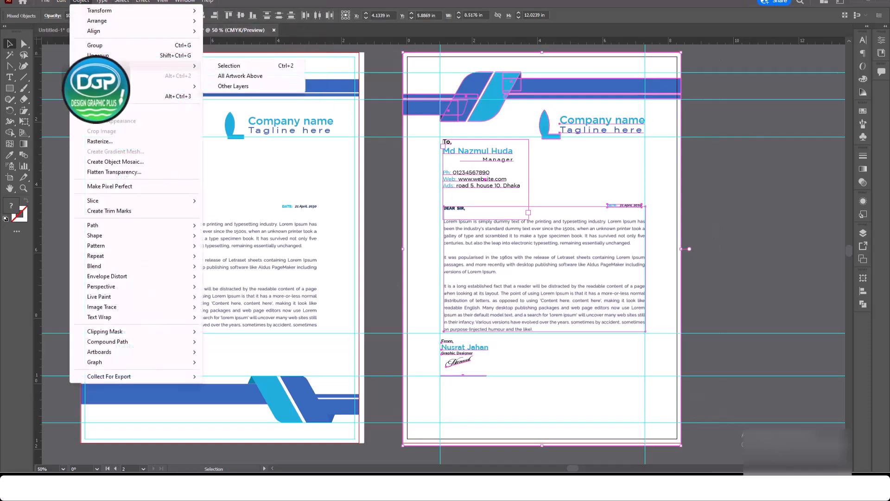
left_click(235, 66)
Step: Unlock all locked artwork and leave nothing selected
scroll(685, 307, "down", 2)
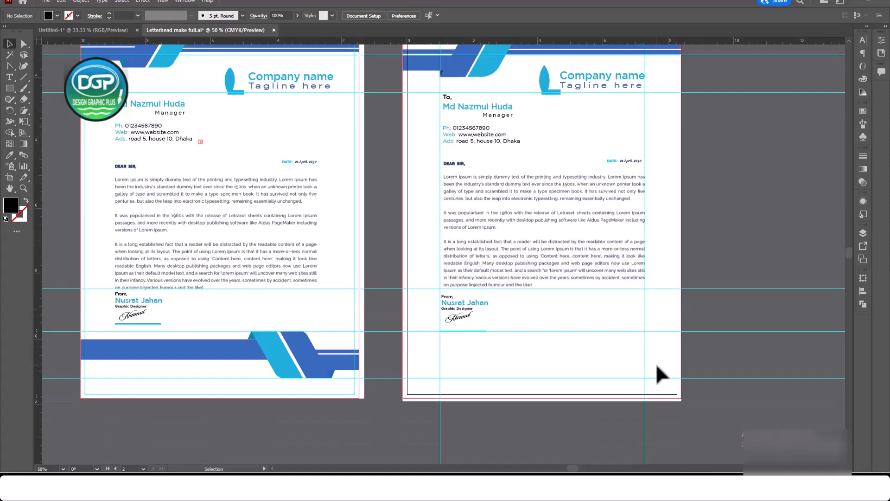
scroll(655, 363, "up", 3)
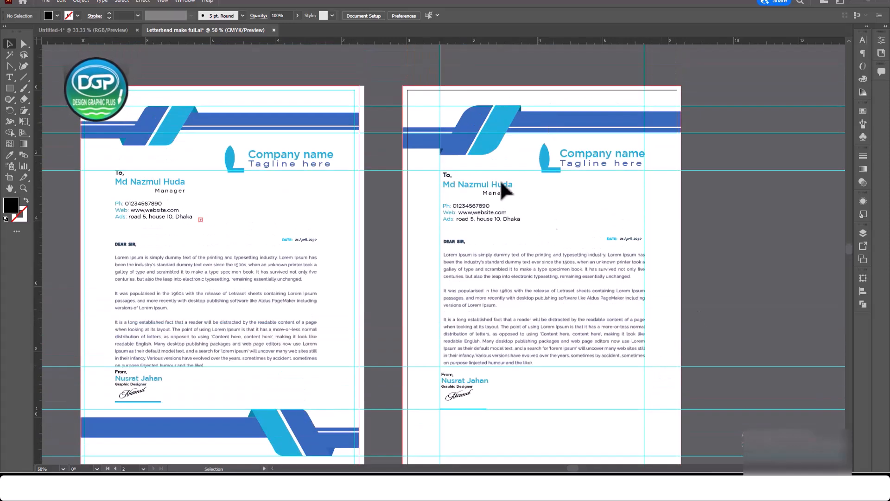
scroll(520, 432, "down", 1)
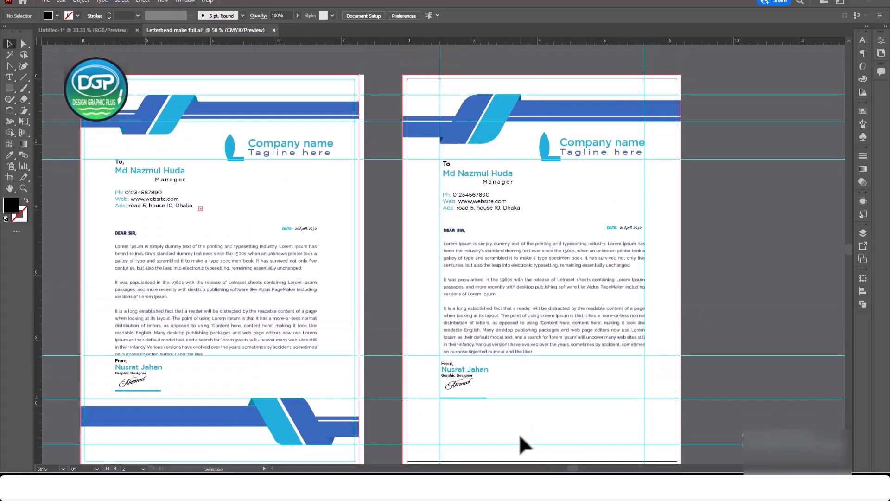
scroll(522, 433, "down", 1)
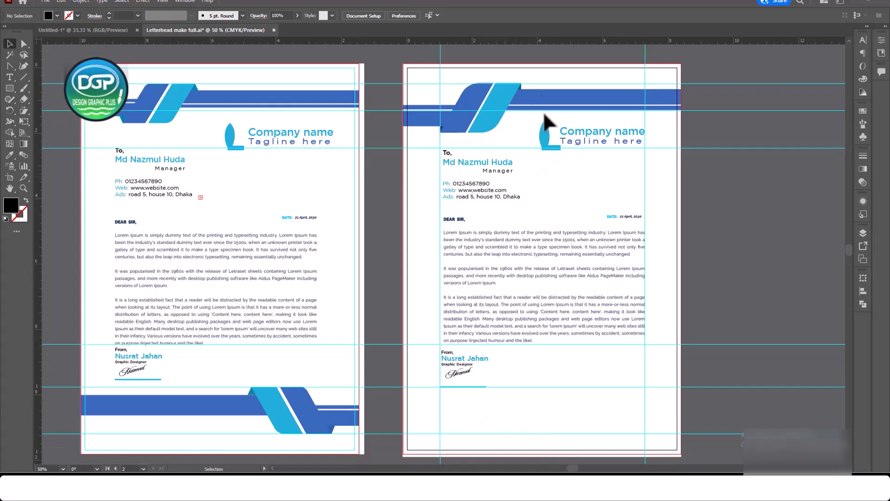
left_click(81, 1)
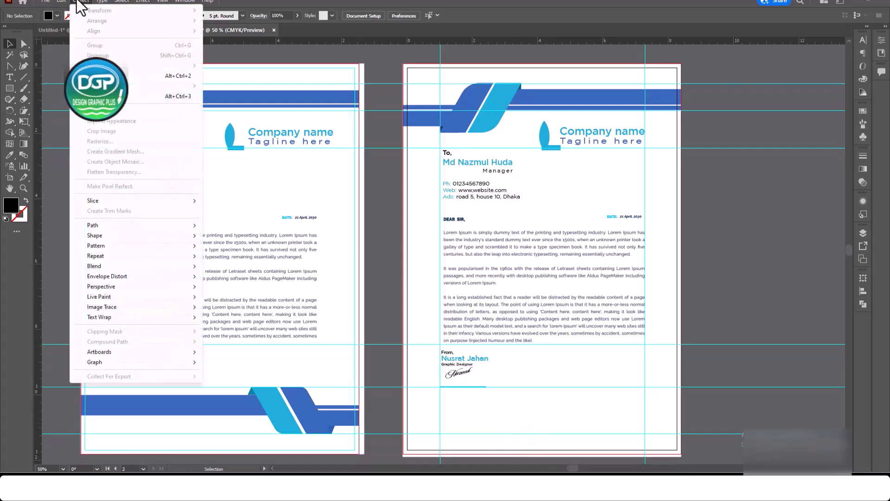
left_click(103, 76)
left_click(773, 220)
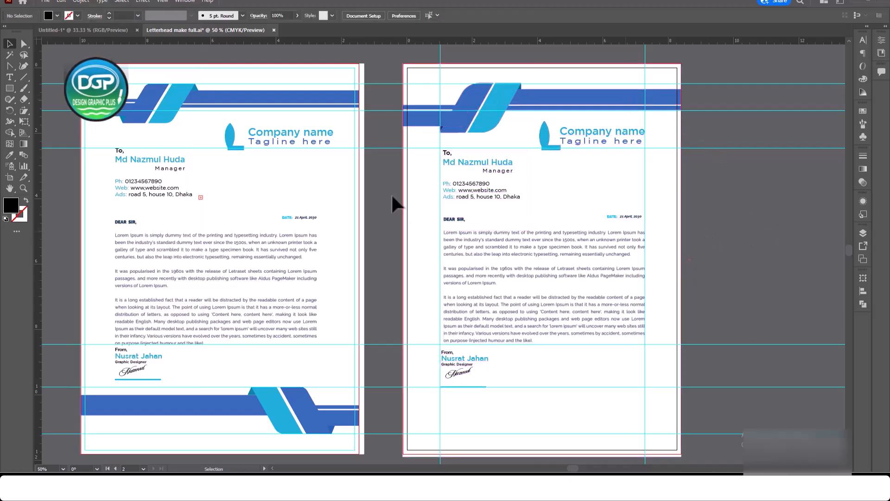
Step: Select the new artboard's letter text, sign-off and page background without the header band shapes, and lock the selection
left_click_drag(386, 130, 782, 468)
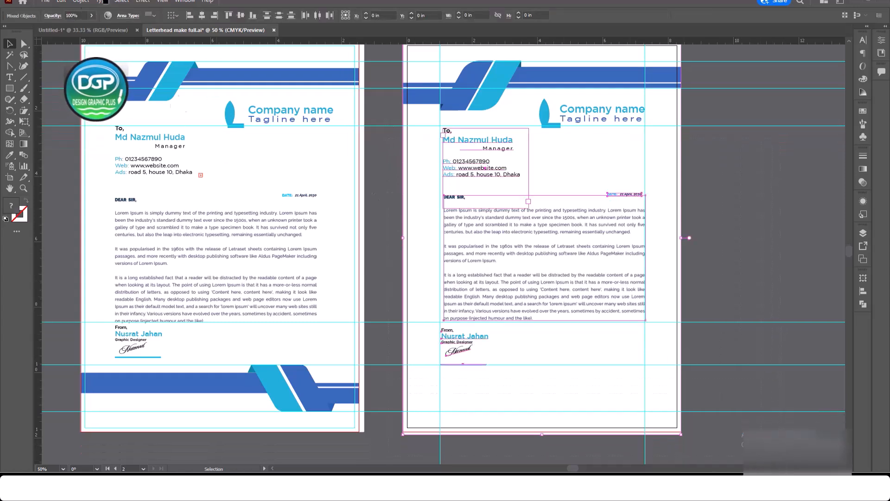
left_click(122, 1)
left_click(81, 1)
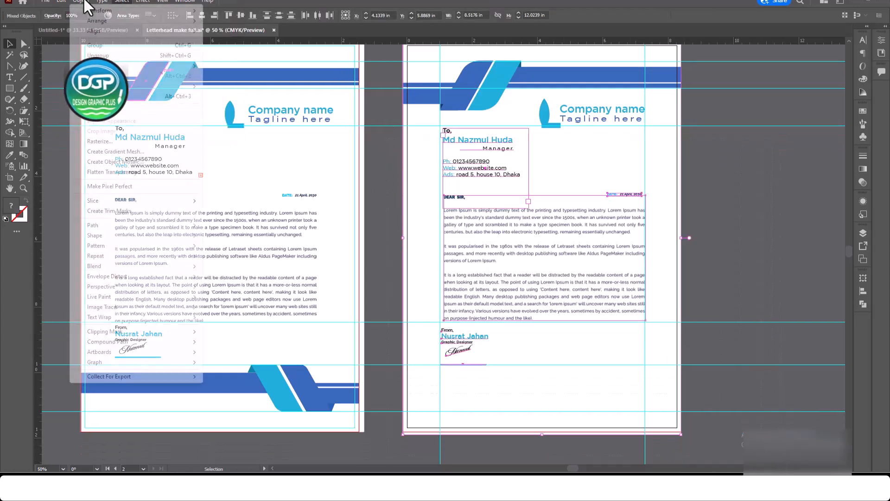
mouse_move(190, 66)
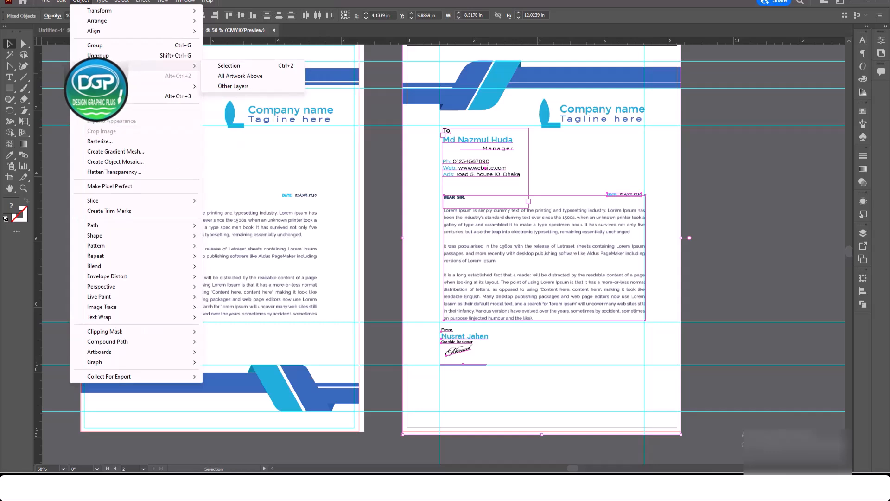
left_click(228, 66)
left_click(593, 76)
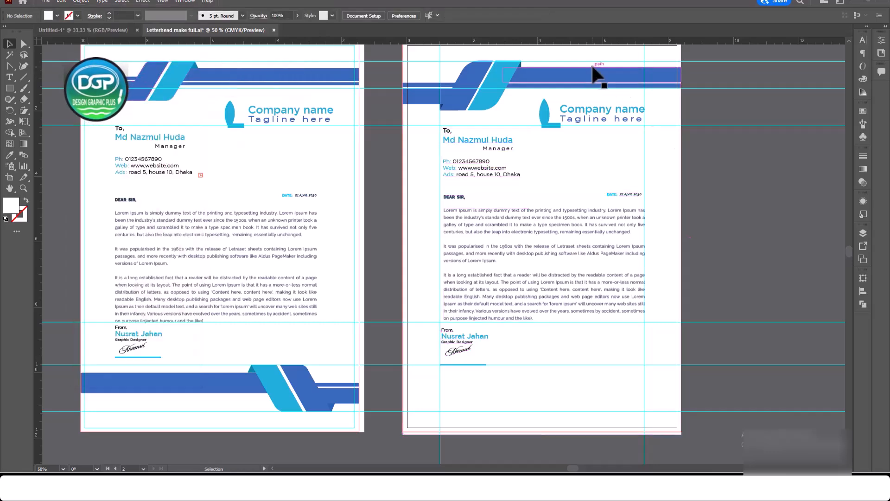
left_click(741, 205)
Step: Copy all the header band shapes to the foot of the new artboard, positioning the copy between the lower two horizontal guides
scroll(747, 223, "up", 3)
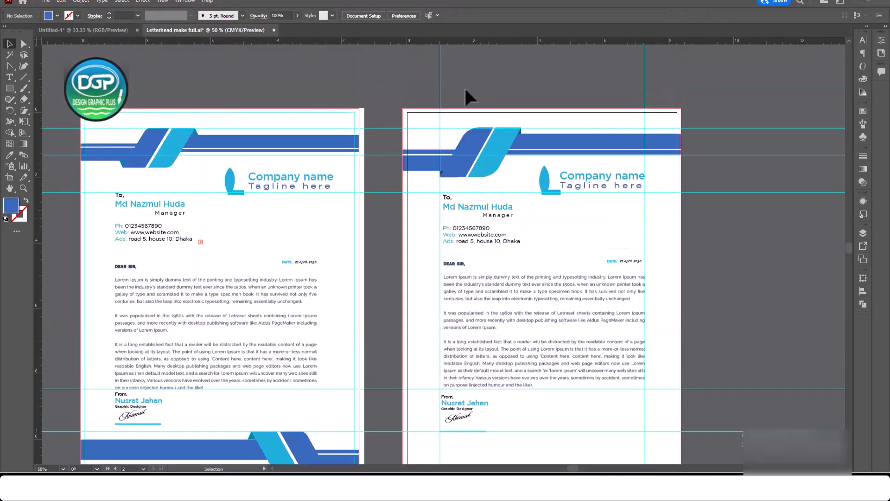
left_click(666, 149)
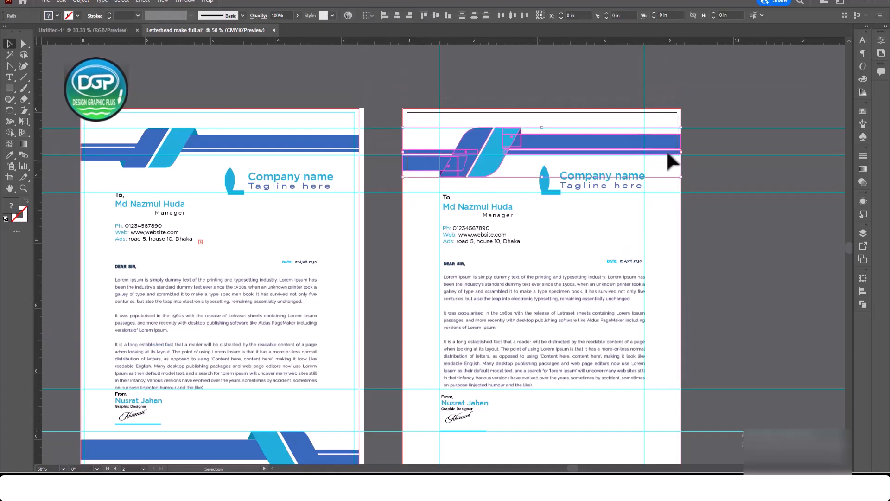
scroll(765, 157, "down", 1)
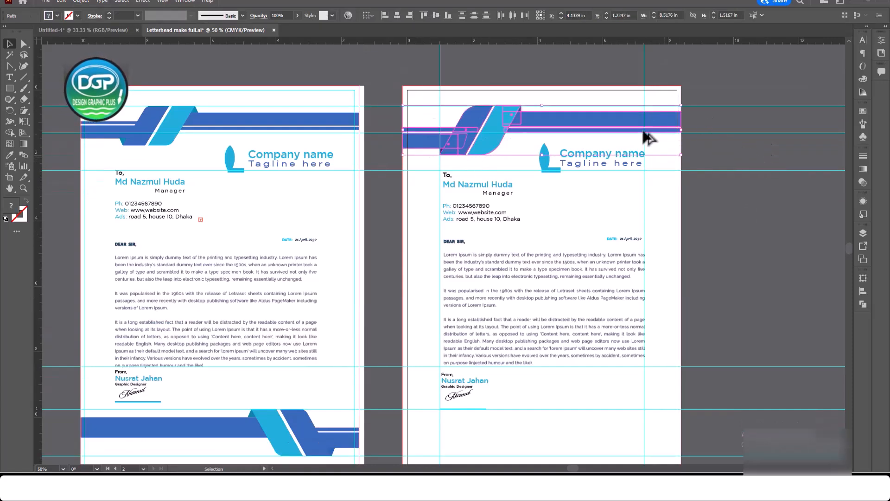
left_click_drag(632, 128, 629, 441)
scroll(733, 401, "down", 4)
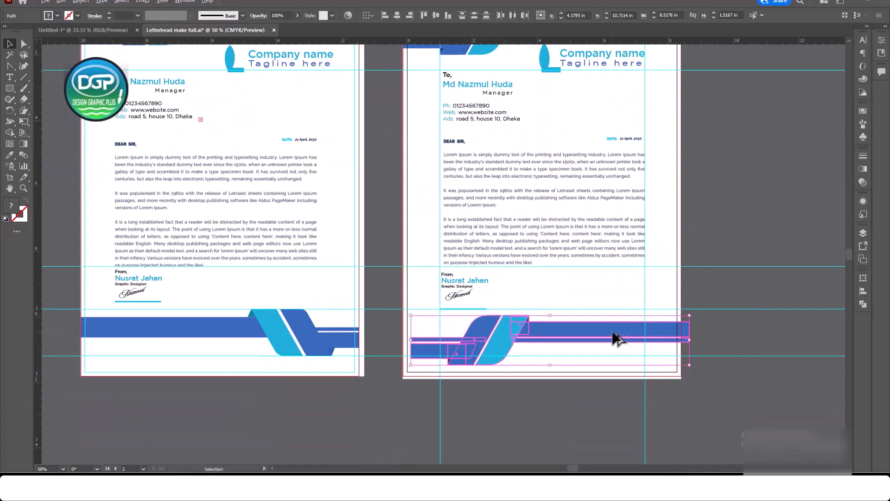
left_click_drag(612, 332, 633, 321)
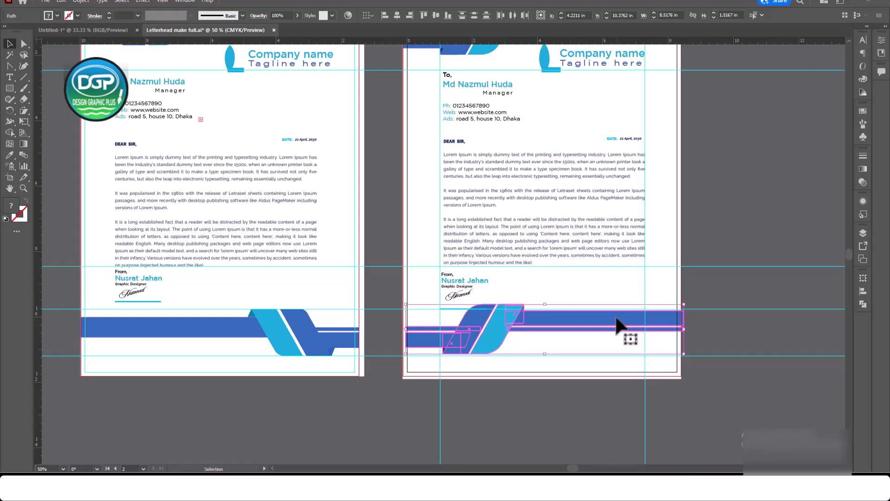
Step: Reflect the copied footer band across the vertical axis
right_click(616, 318)
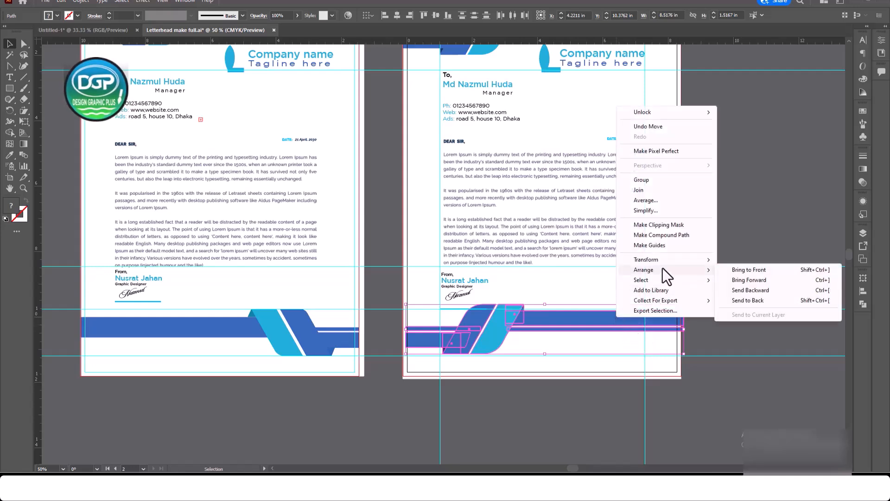
mouse_move(665, 260)
left_click(743, 295)
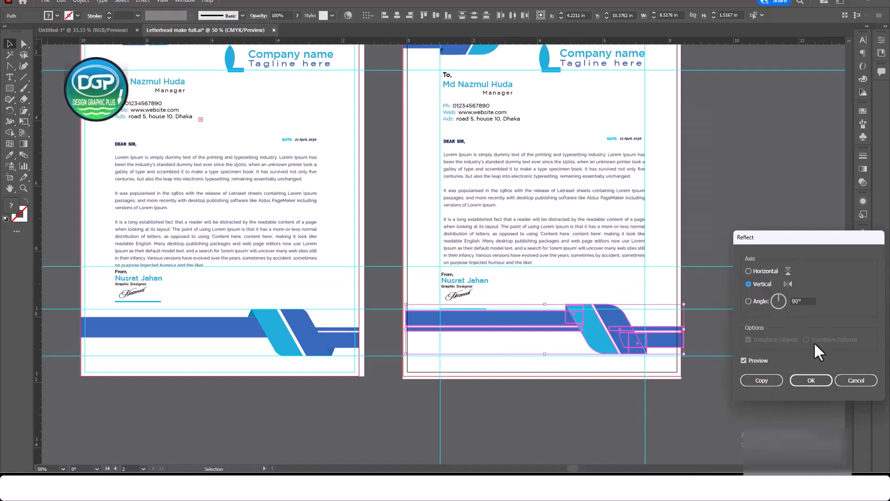
left_click(811, 380)
left_click(763, 346)
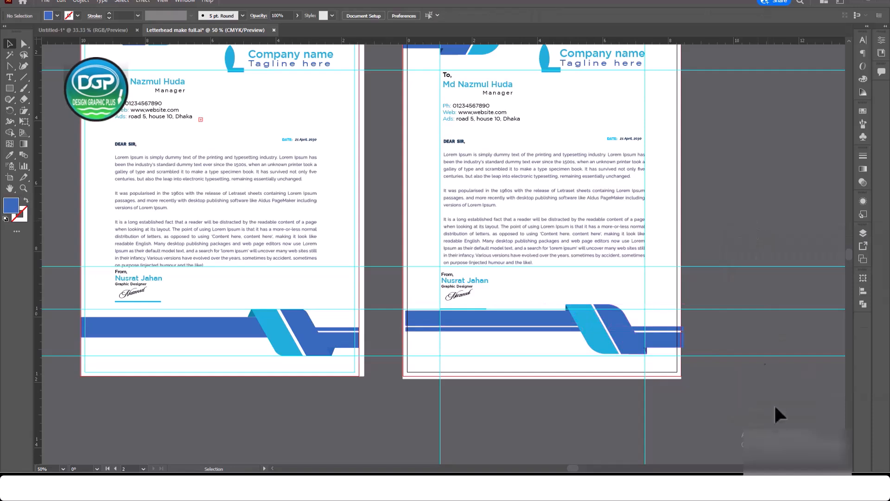
Step: Stretch the thin stripe under the wide left footer band upward to close the white gap between them
left_click(524, 329)
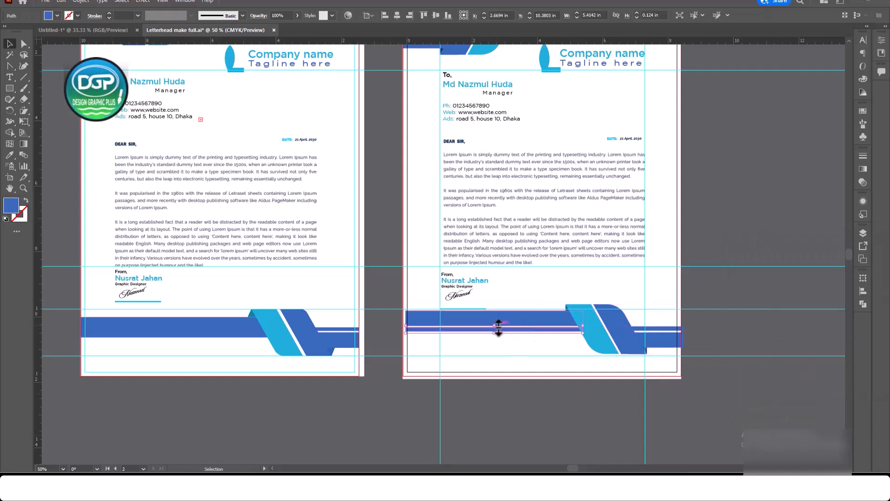
left_click_drag(494, 327, 496, 324)
left_click(748, 388)
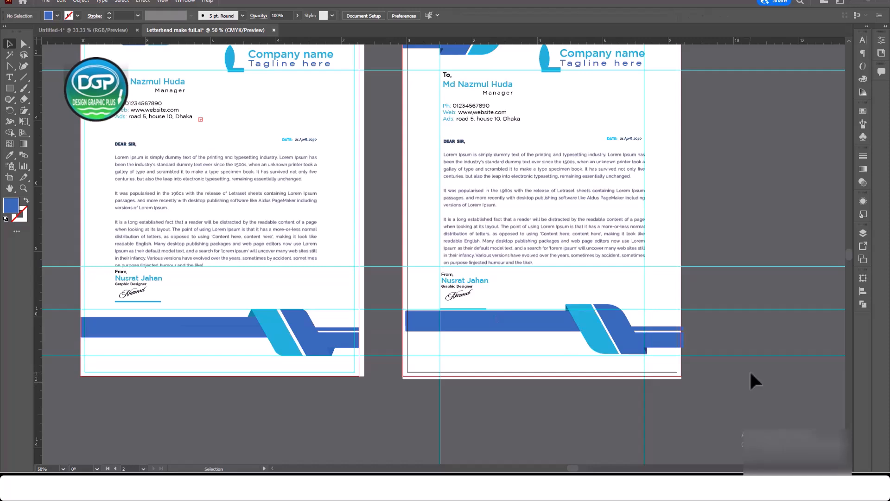
Step: With the guides hidden and the artwork unlocked, move the sign-off's blue underline about 0.14 in up and 0.18 in left, clear of the footer
scroll(746, 331, "up", 3)
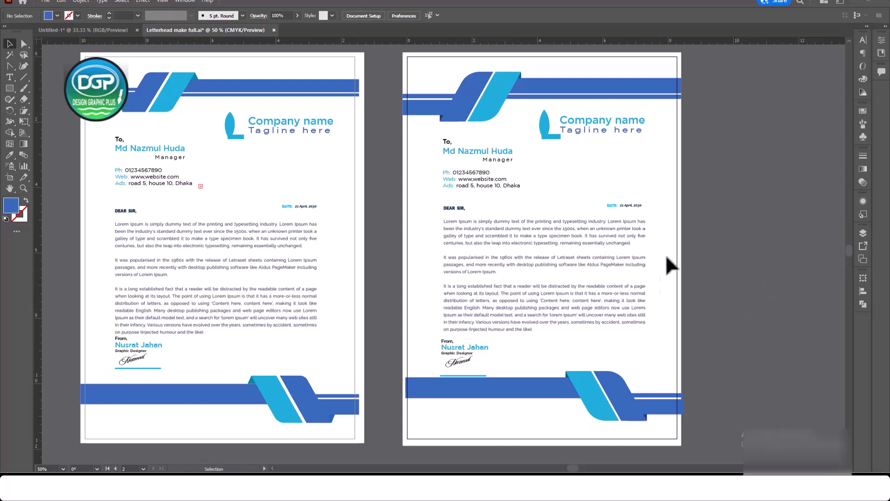
left_click_drag(460, 372, 467, 372)
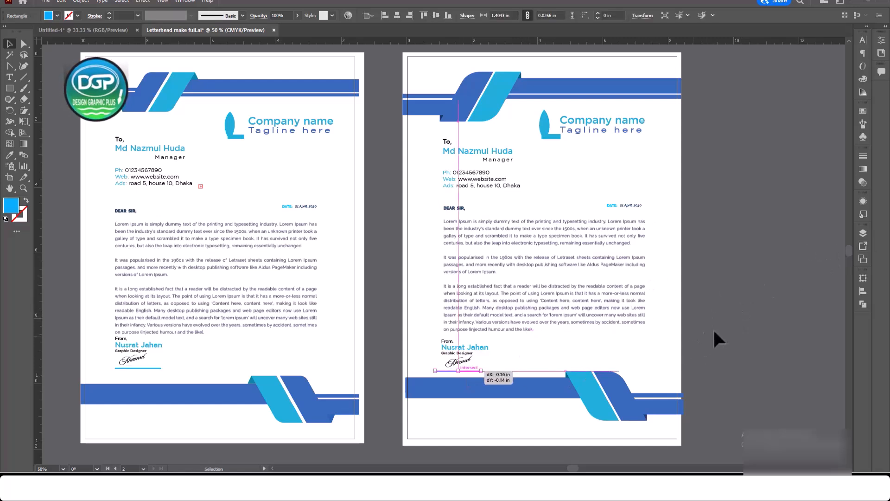
left_click(766, 338)
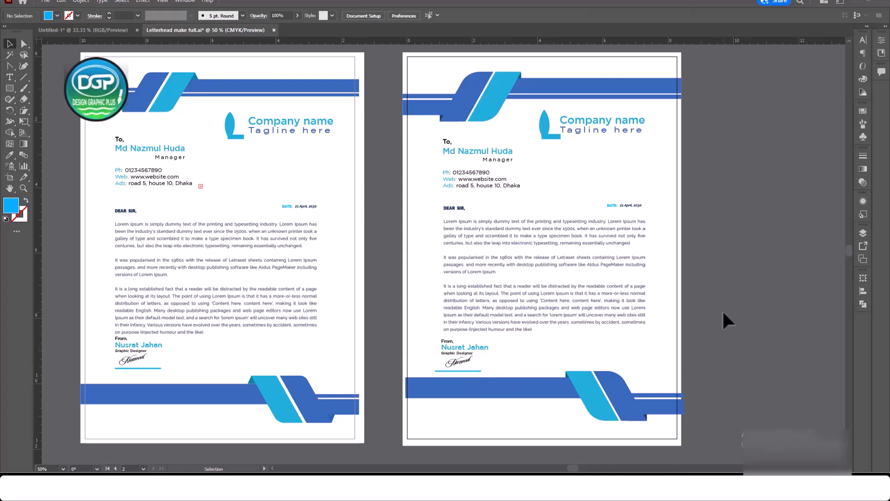
Step: Select all artwork and trim the footer band's overhang past the right page edge with the Shape Builder tool, and clear the selection
key("ctrl+a")
scroll(658, 297, "down", 1)
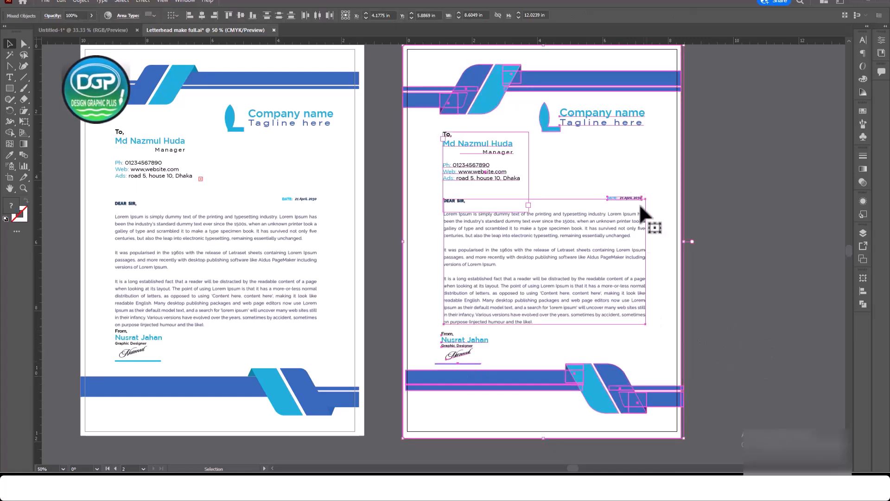
left_click(11, 131)
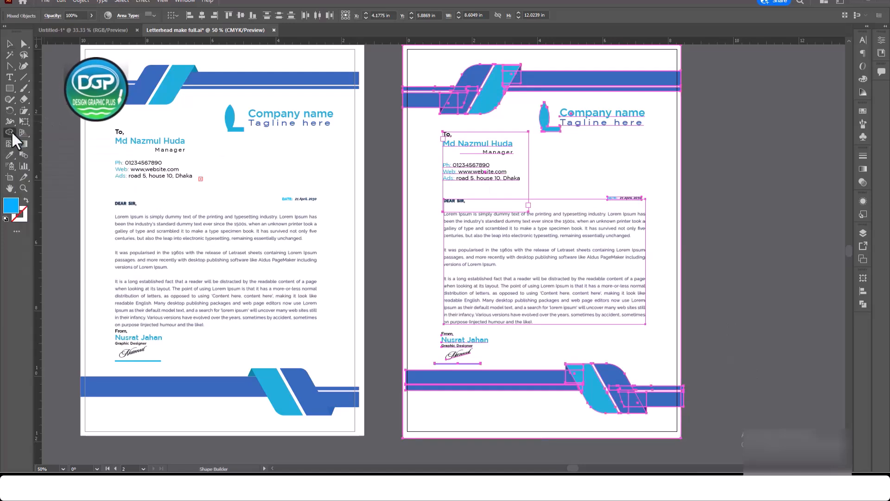
scroll(679, 413, "up", 2)
scroll(679, 414, "up", 4)
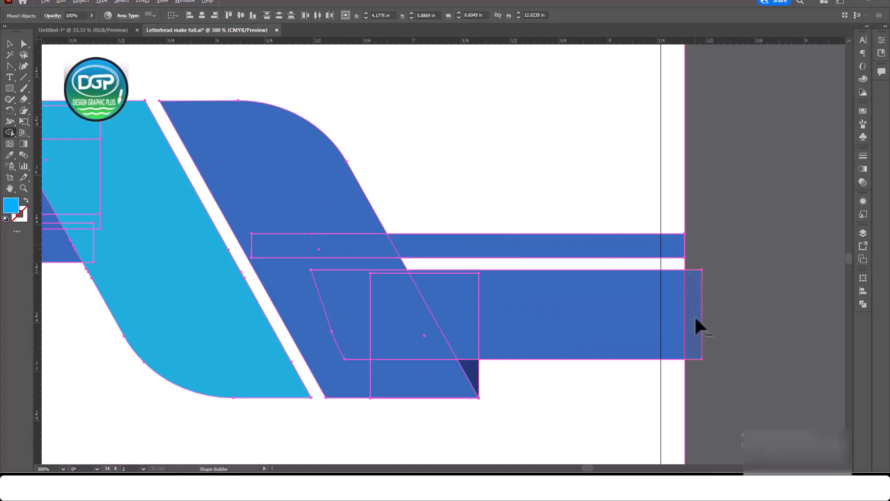
scroll(711, 413, "down", 4)
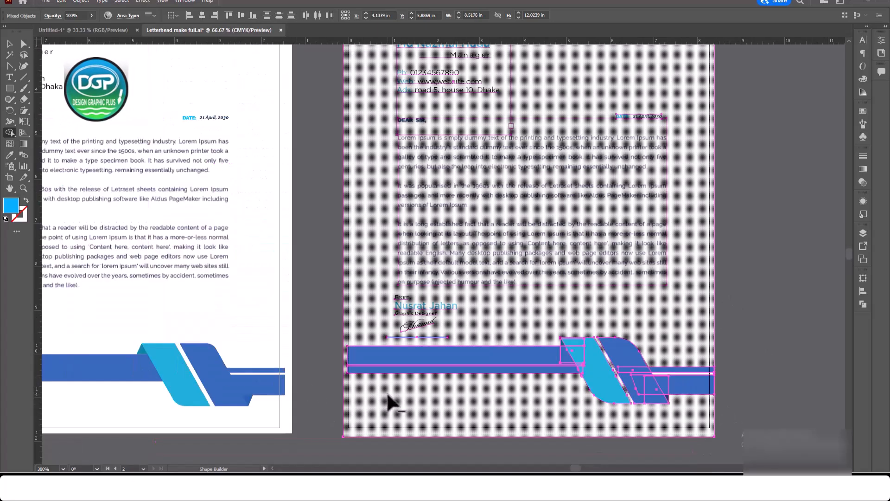
scroll(388, 401, "up", 3)
scroll(388, 402, "down", 3)
scroll(696, 157, "down", 3)
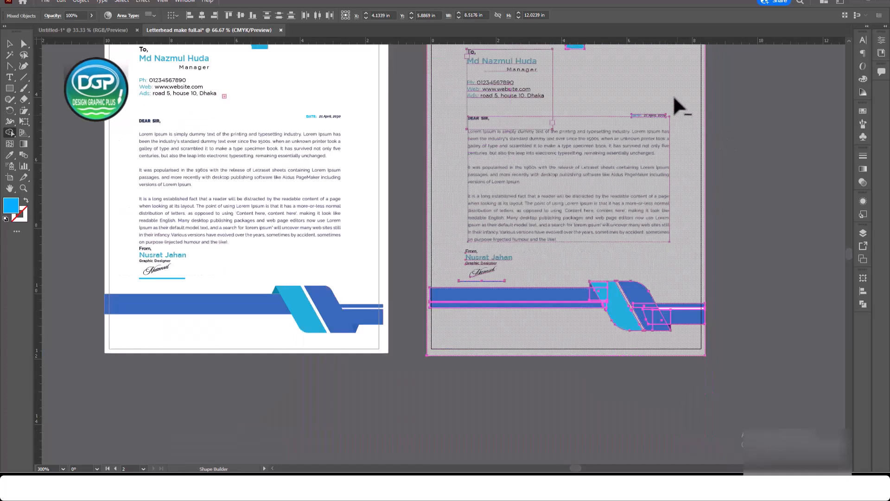
scroll(600, 142, "up", 4)
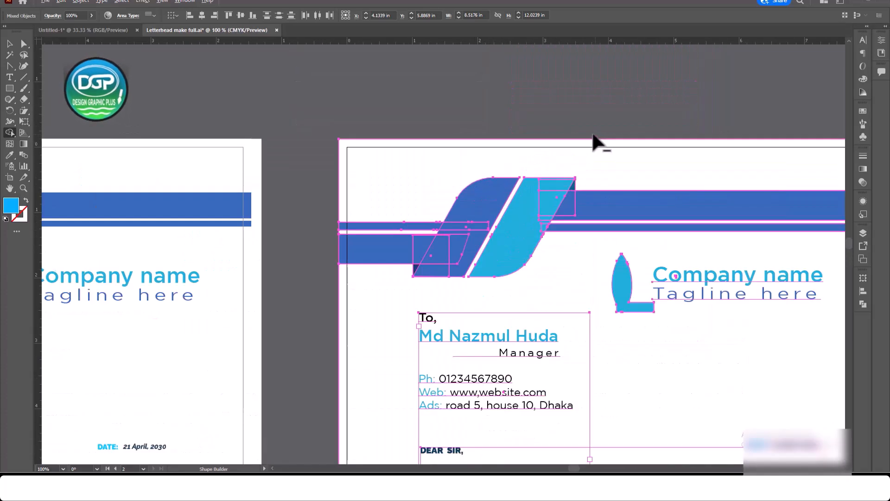
scroll(695, 172, "down", 3)
left_click(9, 43)
left_click(744, 219)
scroll(715, 302, "up", 2)
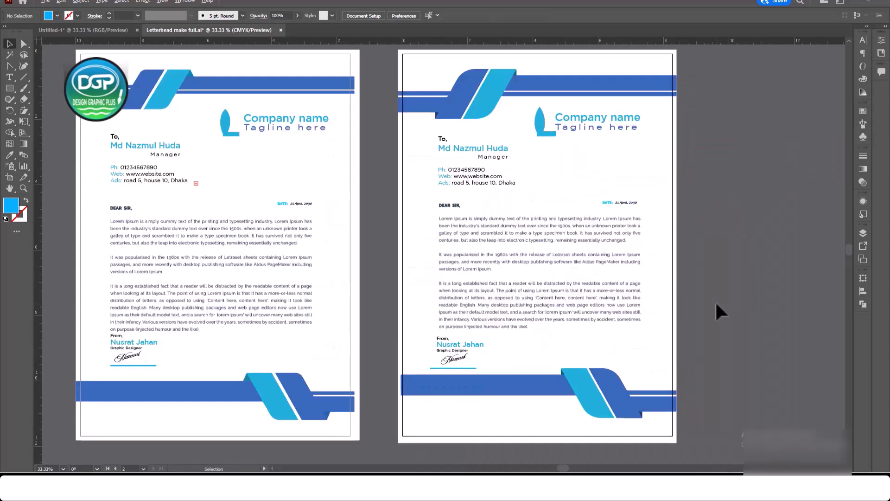
scroll(736, 307, "up", 2)
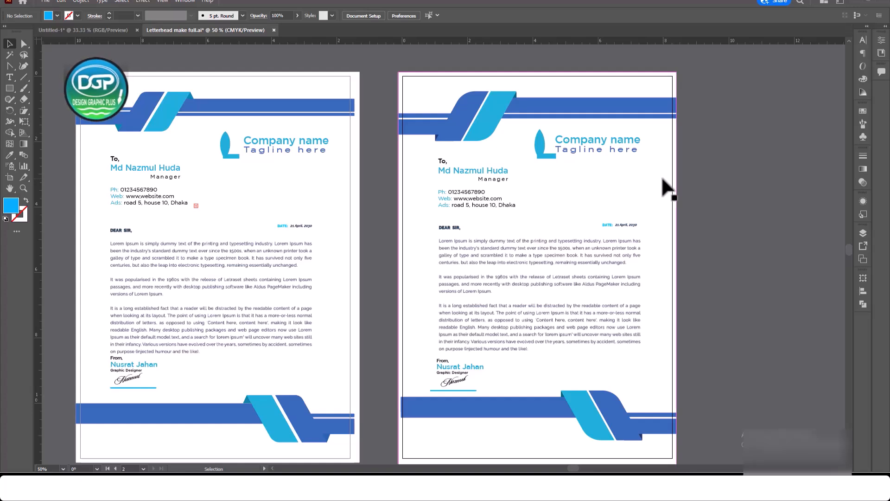
scroll(744, 268, "left", 3)
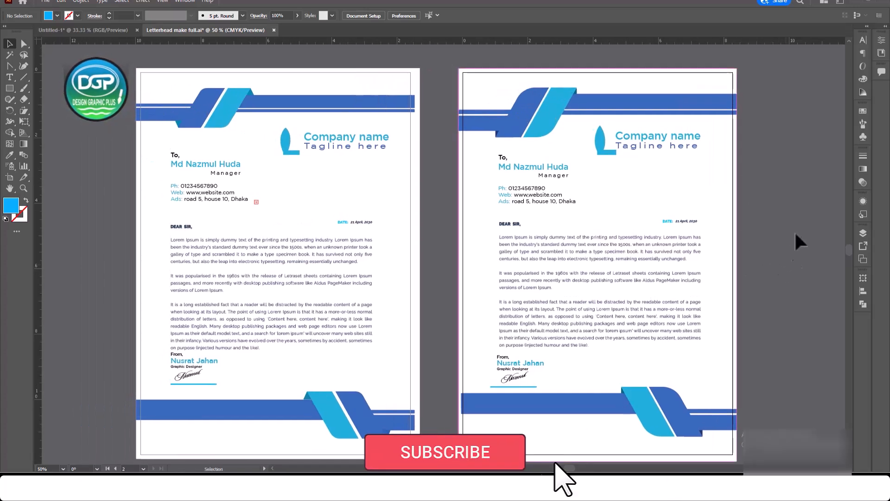
scroll(770, 245, "down", 1)
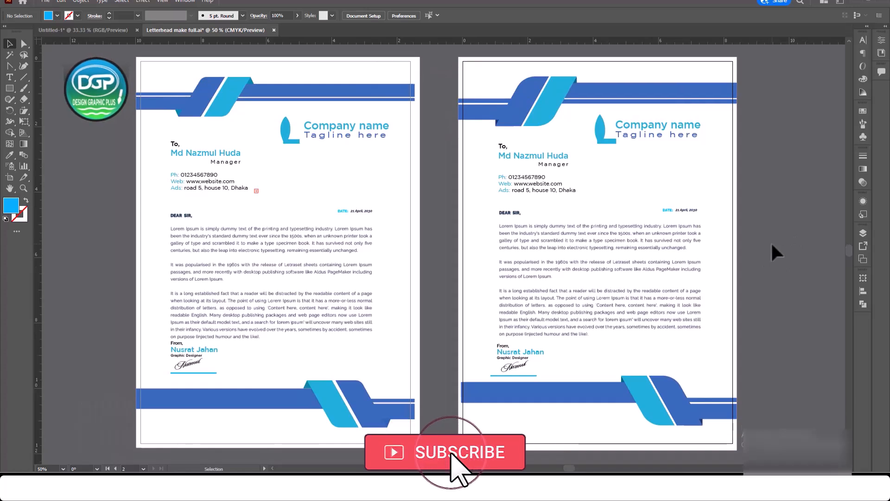